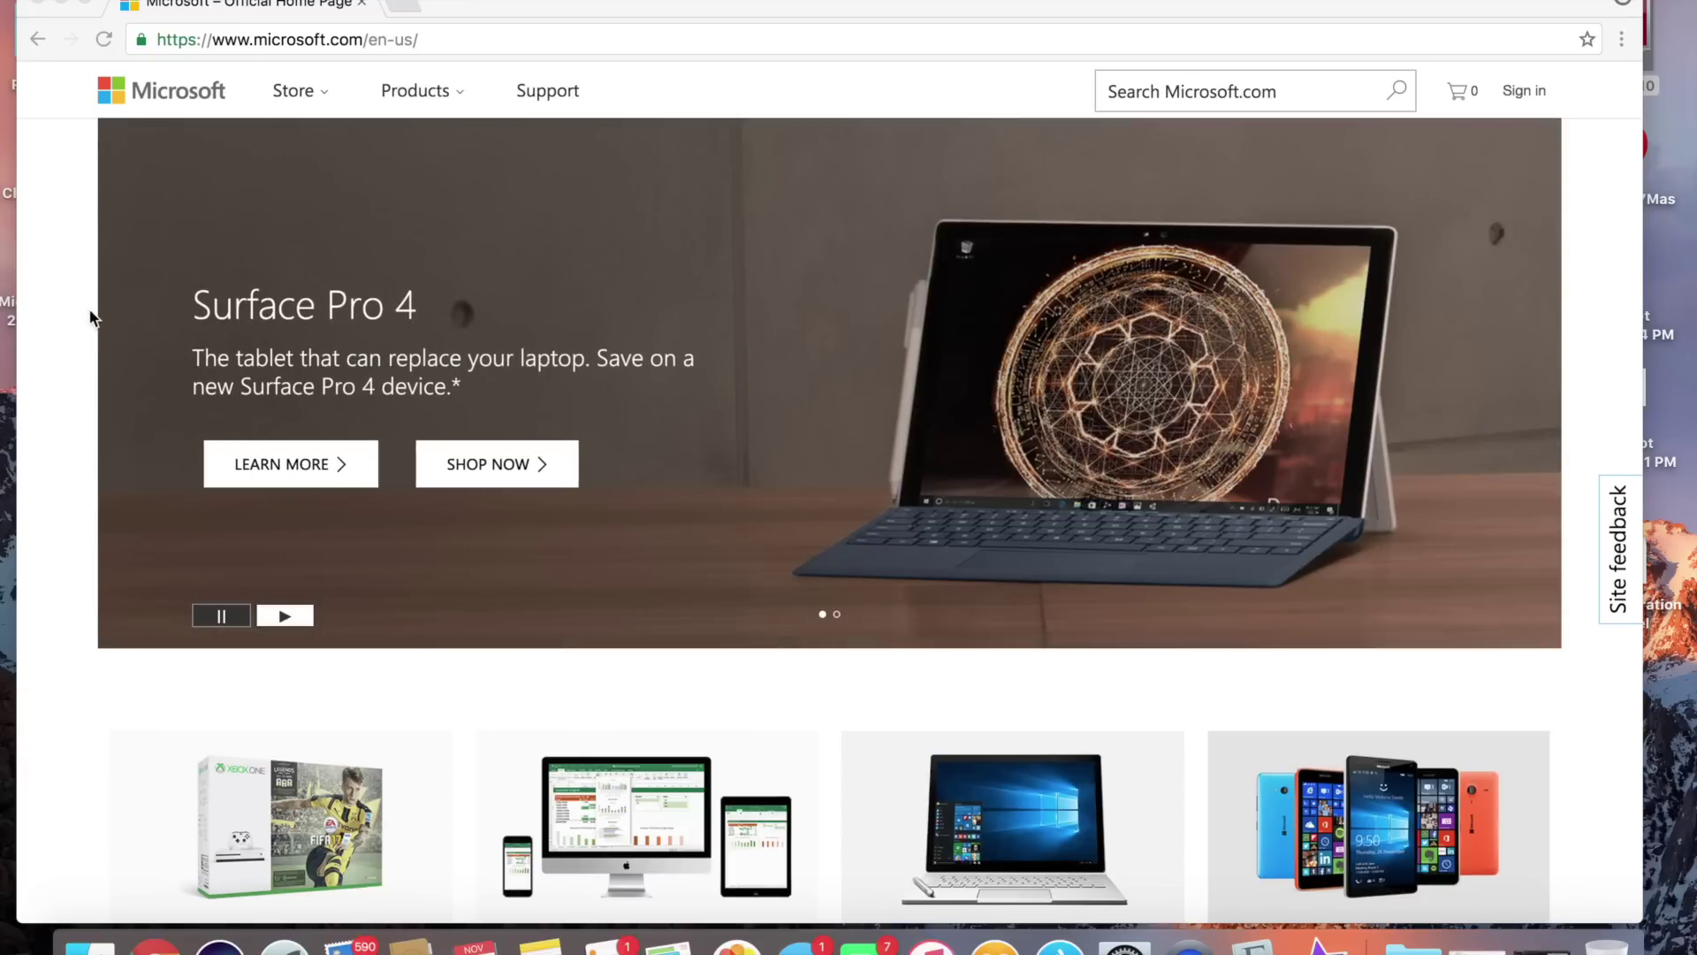
Step: Open the Office for Mac product page and choose the home versions to list its plans
{"action": "scroll", "coordinate": [67, 304], "scroll_direction": "down", "scroll_amount": 5}
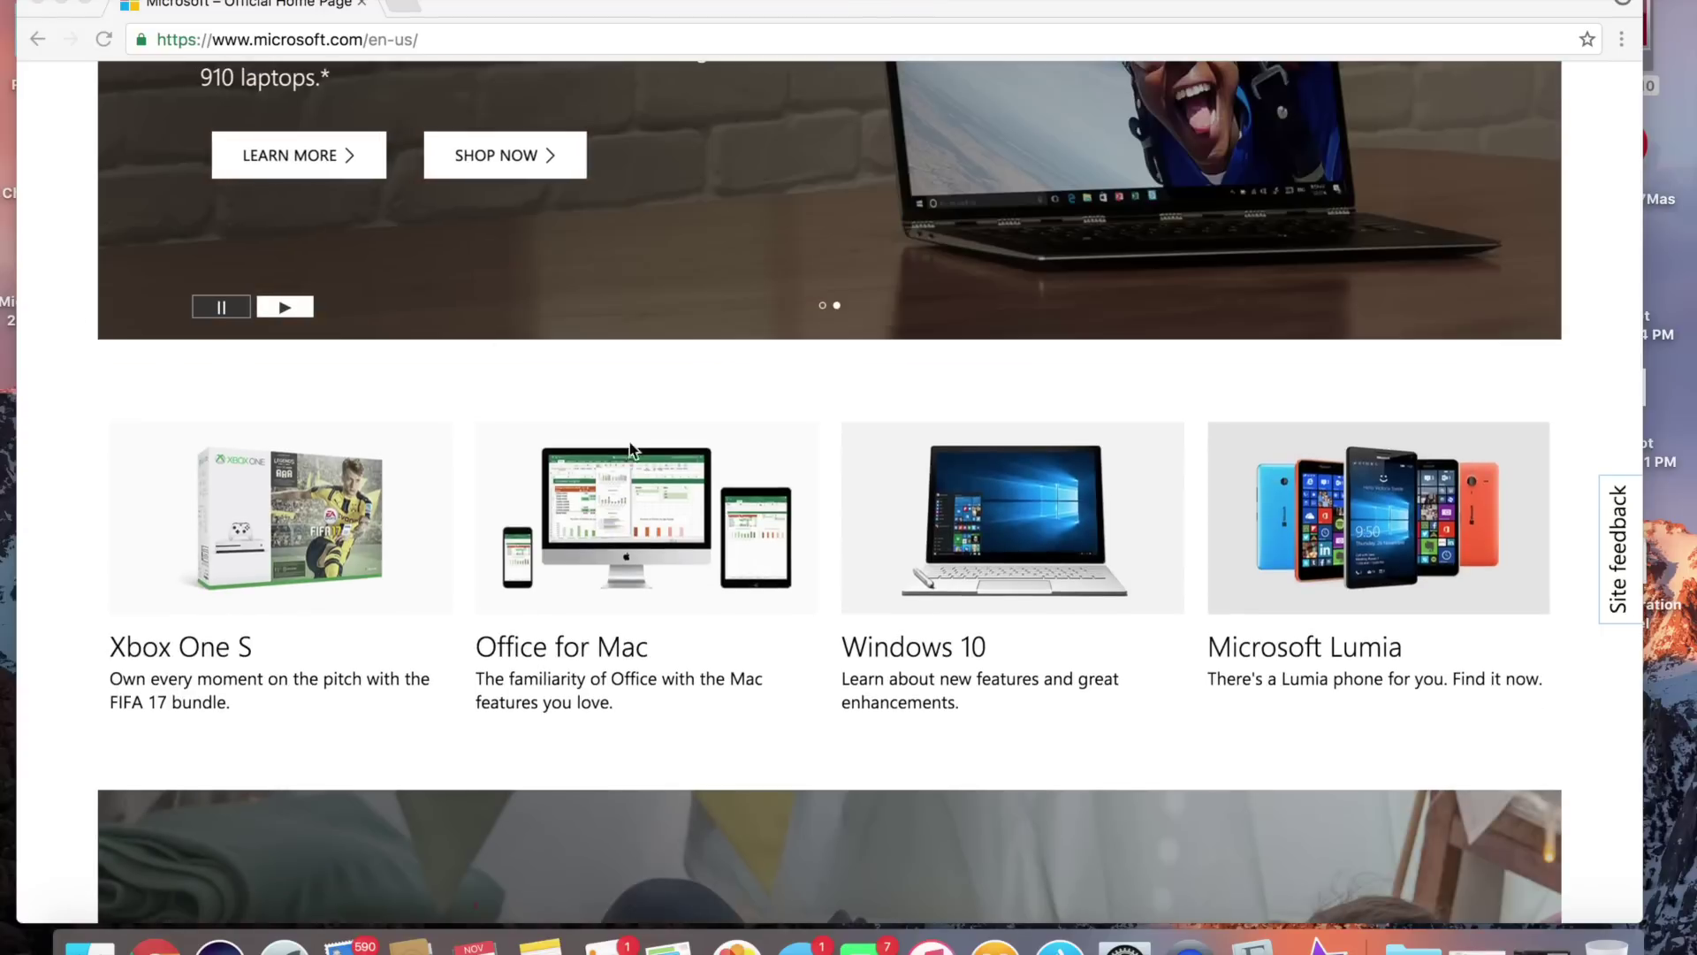
{"action": "left_click", "coordinate": [640, 522]}
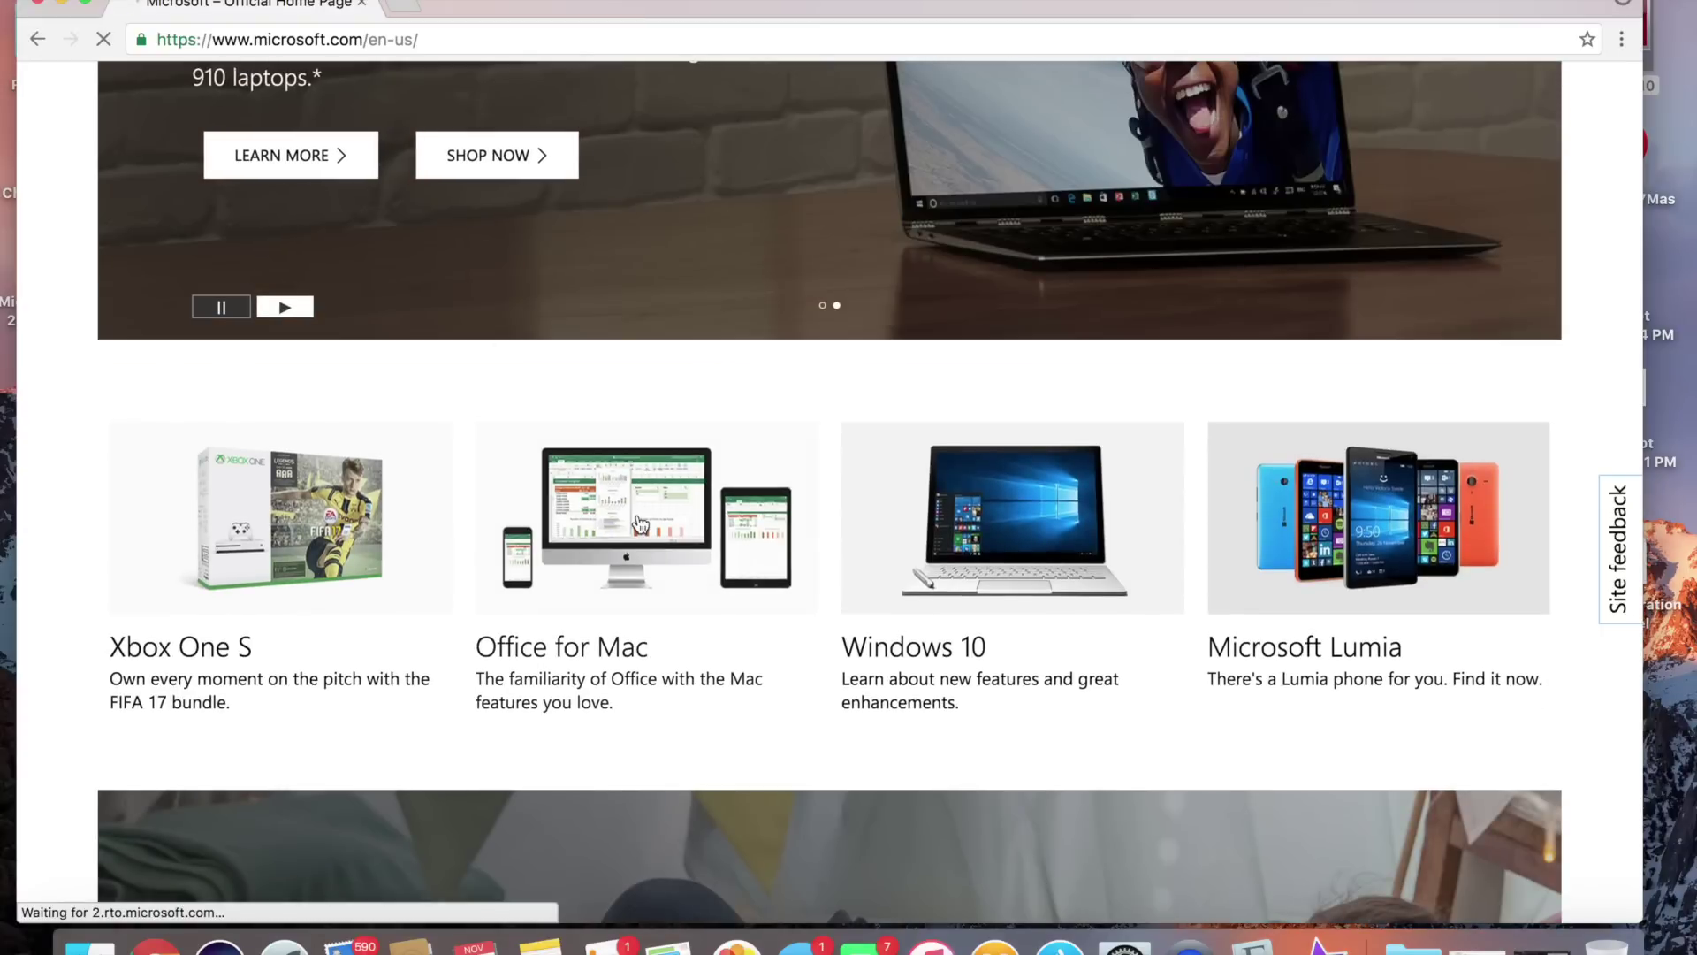
{"action": "scroll", "coordinate": [654, 495], "scroll_direction": "down", "scroll_amount": 5}
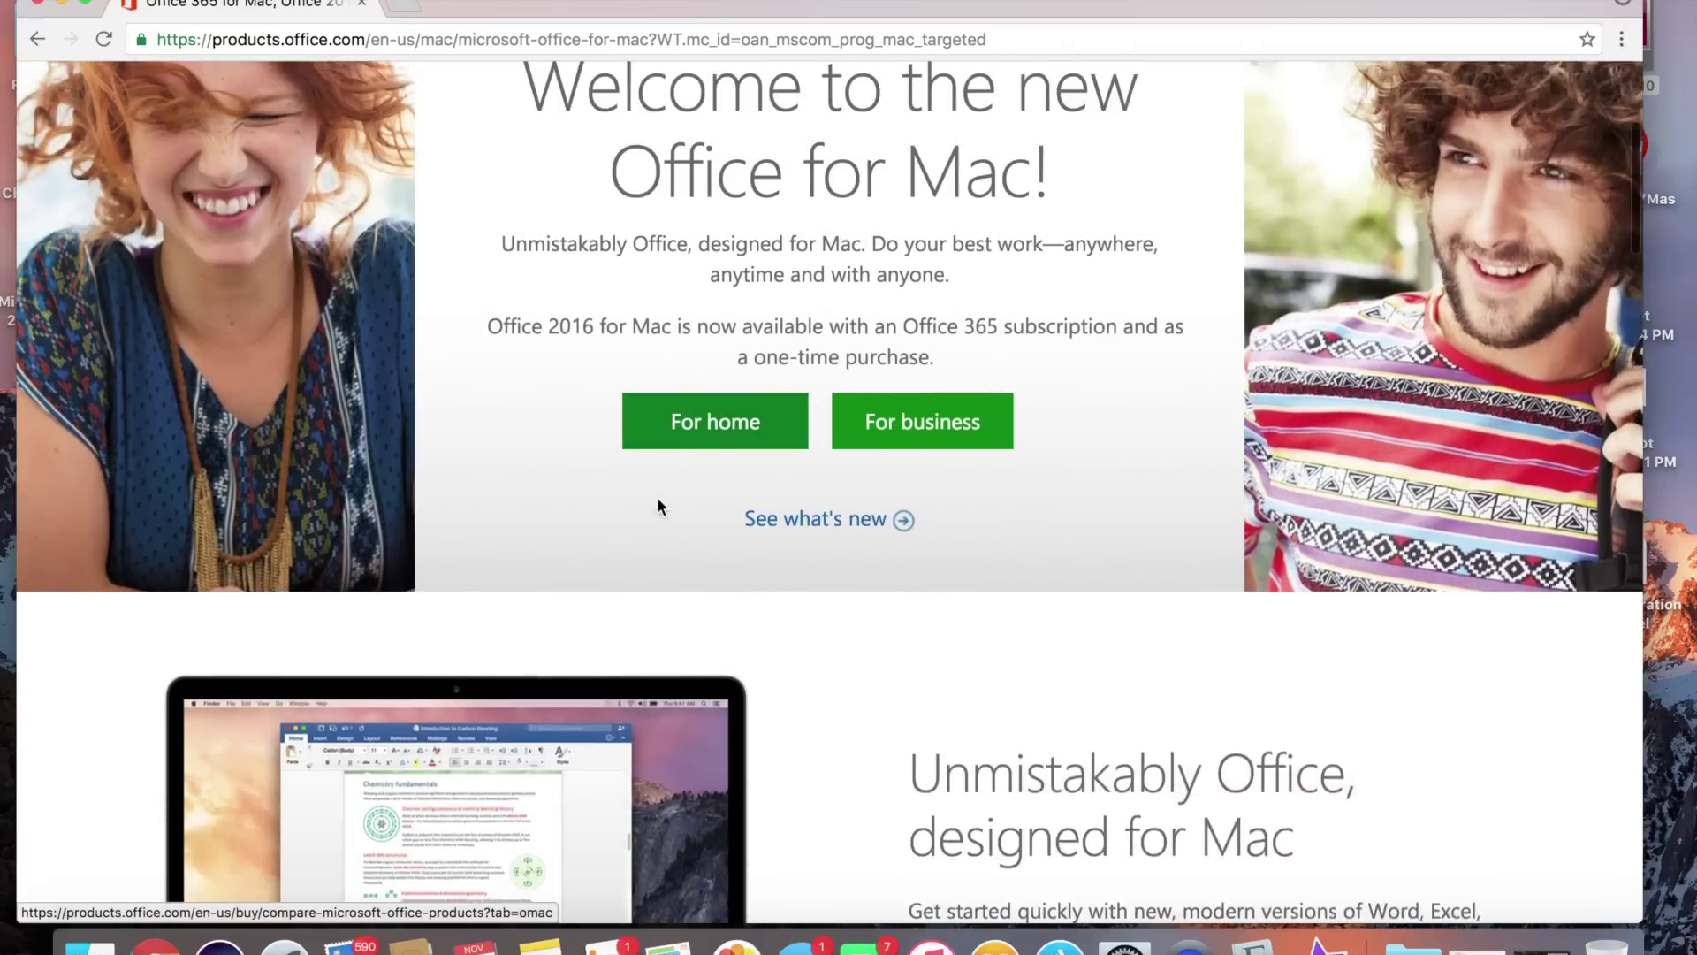
{"action": "scroll", "coordinate": [658, 506], "scroll_direction": "up", "scroll_amount": 2}
{"action": "left_click", "coordinate": [778, 491]}
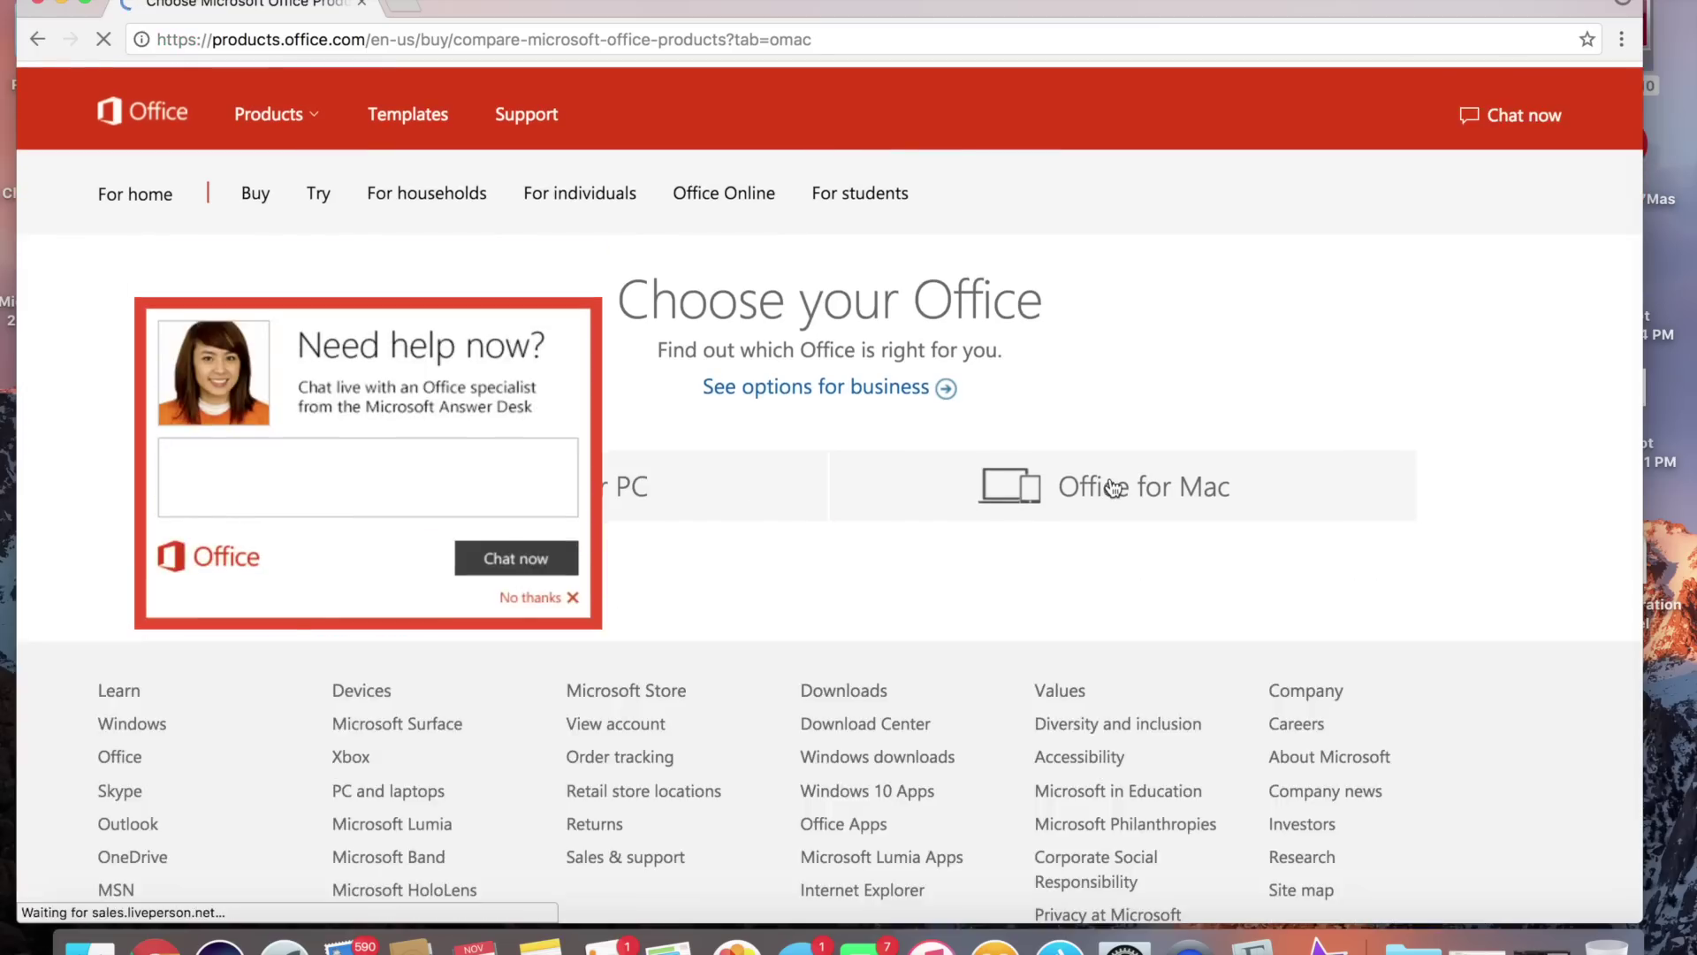
{"action": "left_click", "coordinate": [1114, 487]}
Step: Review the Office for Mac price cards: Home $99.99, Personal $69.99, Home & Student 2016 $149.99
{"action": "scroll", "coordinate": [973, 562], "scroll_direction": "down", "scroll_amount": 6}
{"action": "scroll", "coordinate": [952, 502], "scroll_direction": "up", "scroll_amount": 1}
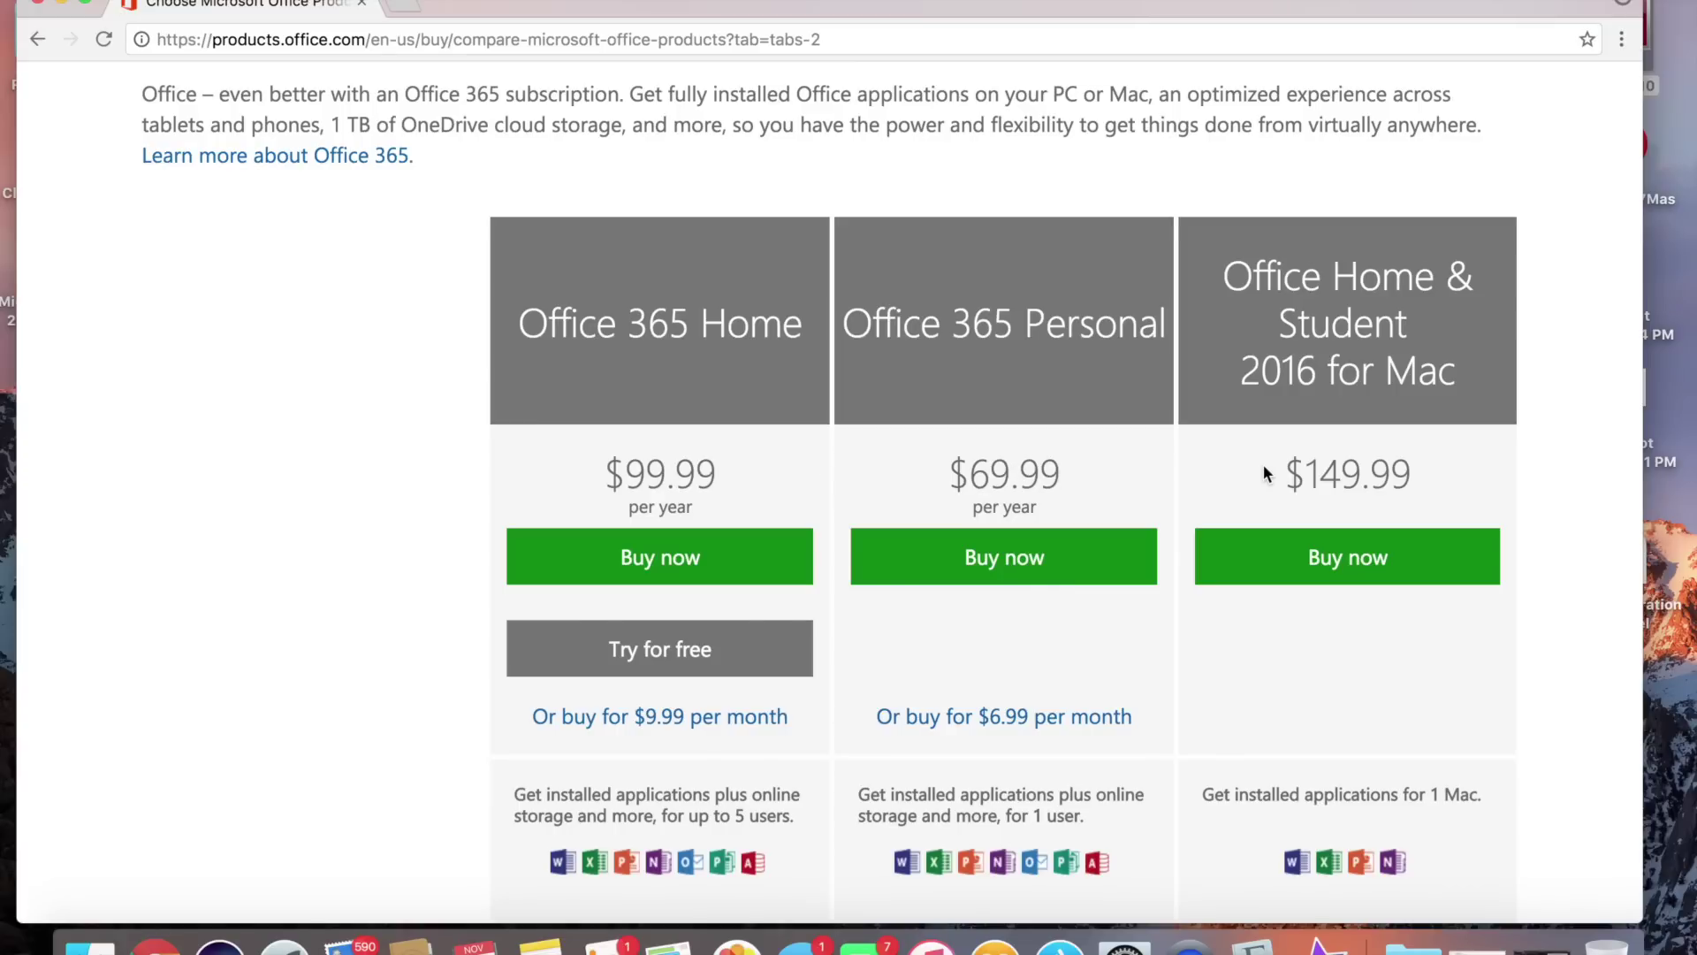
{"action": "scroll", "coordinate": [1263, 467], "scroll_direction": "down", "scroll_amount": 3}
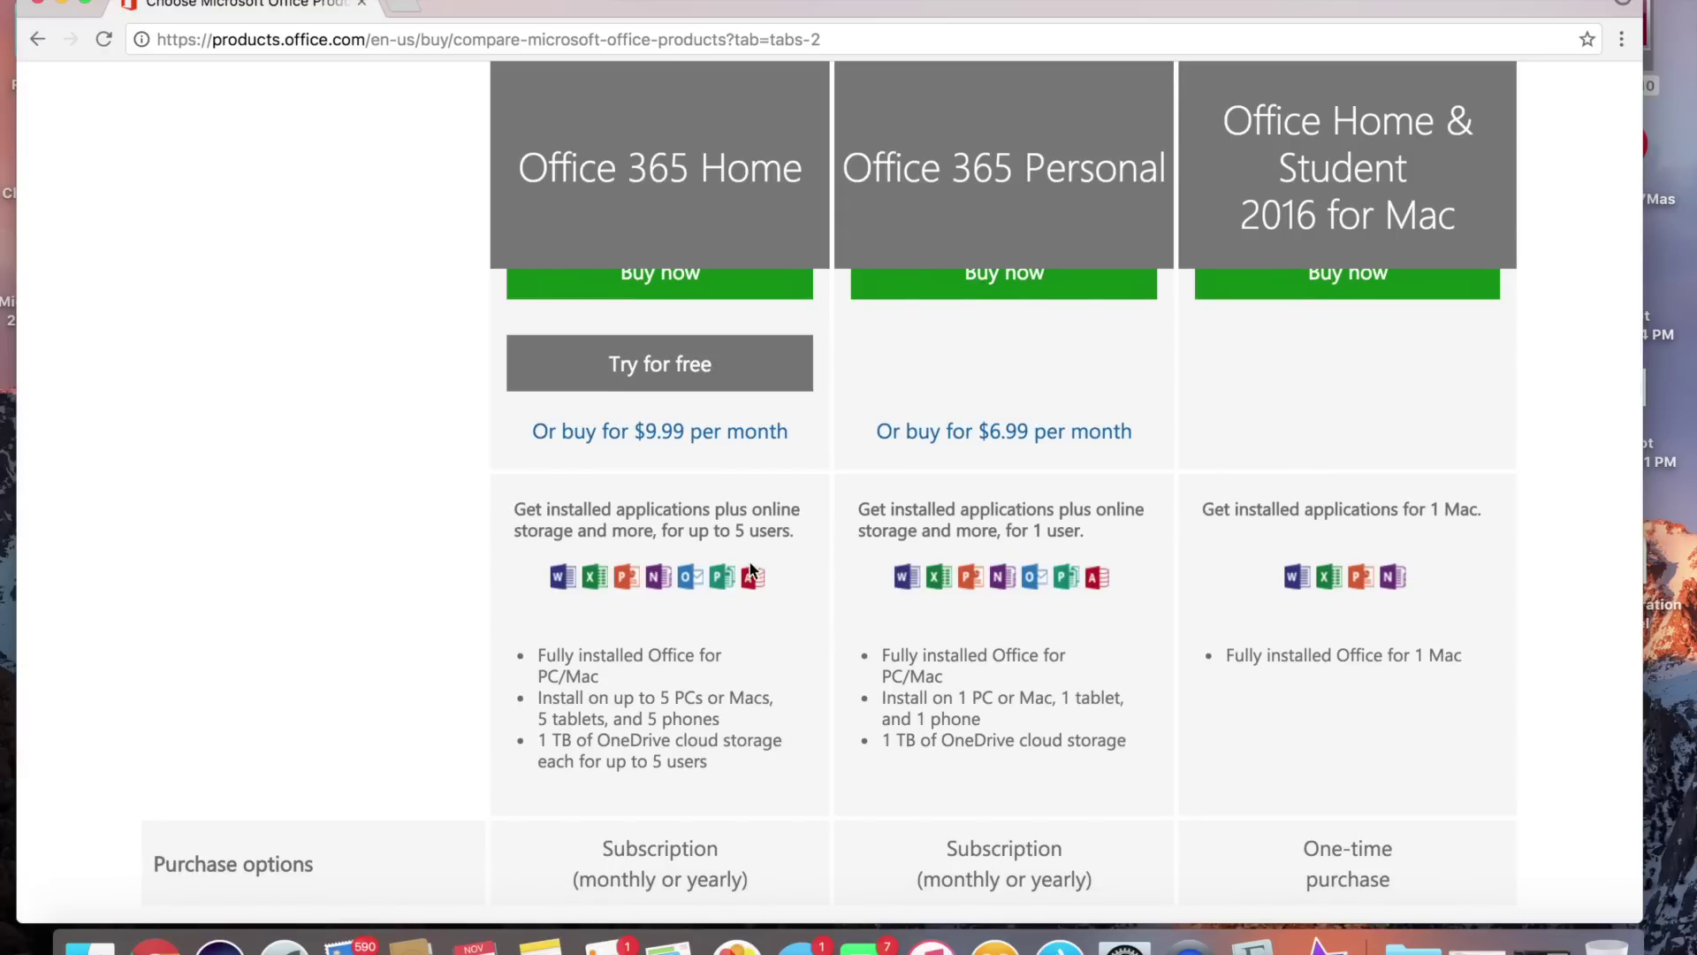
{"action": "scroll", "coordinate": [1243, 634], "scroll_direction": "up", "scroll_amount": 3}
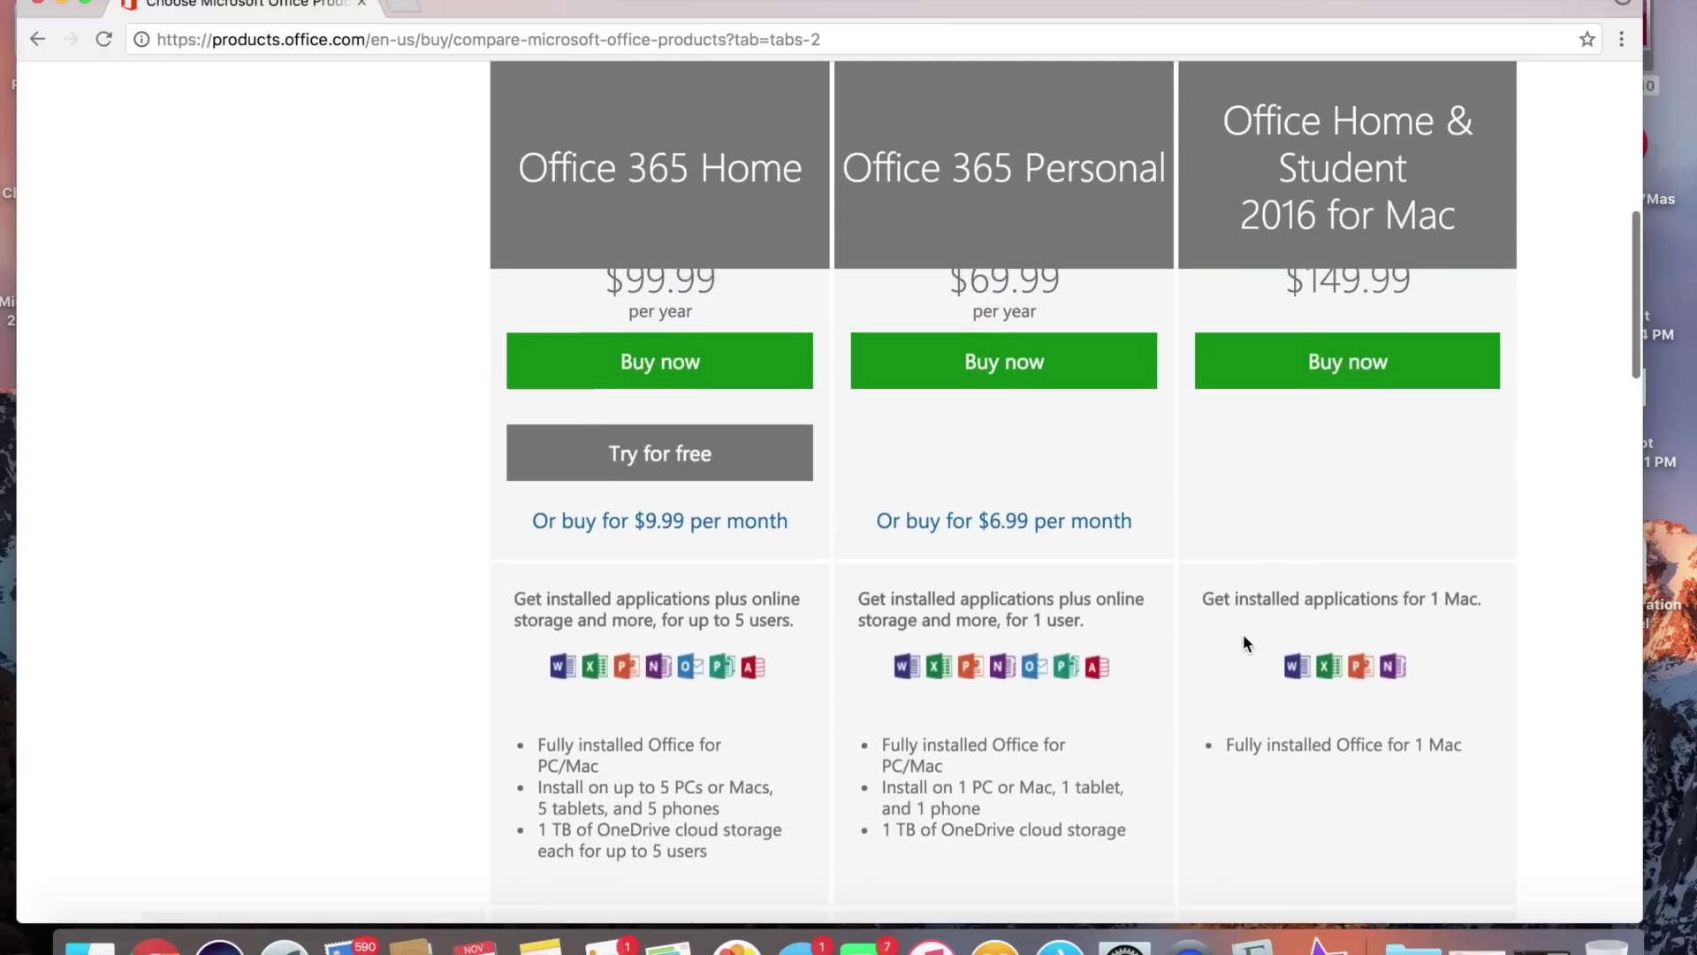
{"action": "scroll", "coordinate": [1255, 656], "scroll_direction": "down", "scroll_amount": 2}
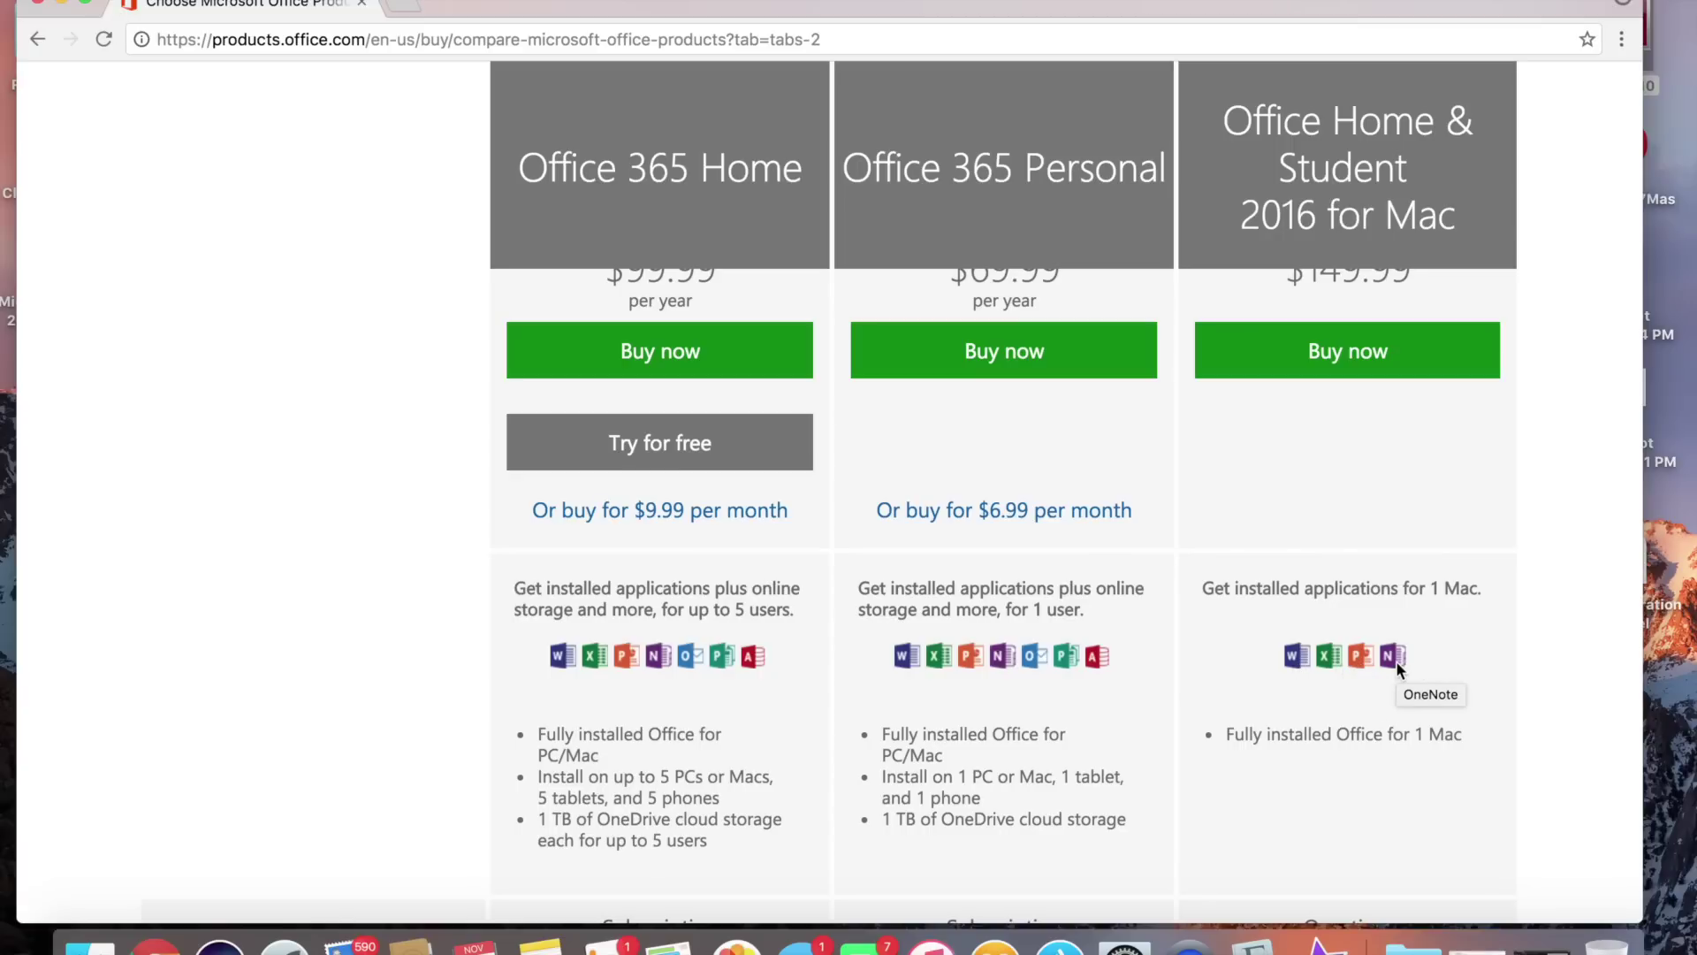
{"action": "scroll", "coordinate": [1355, 746], "scroll_direction": "up", "scroll_amount": 10}
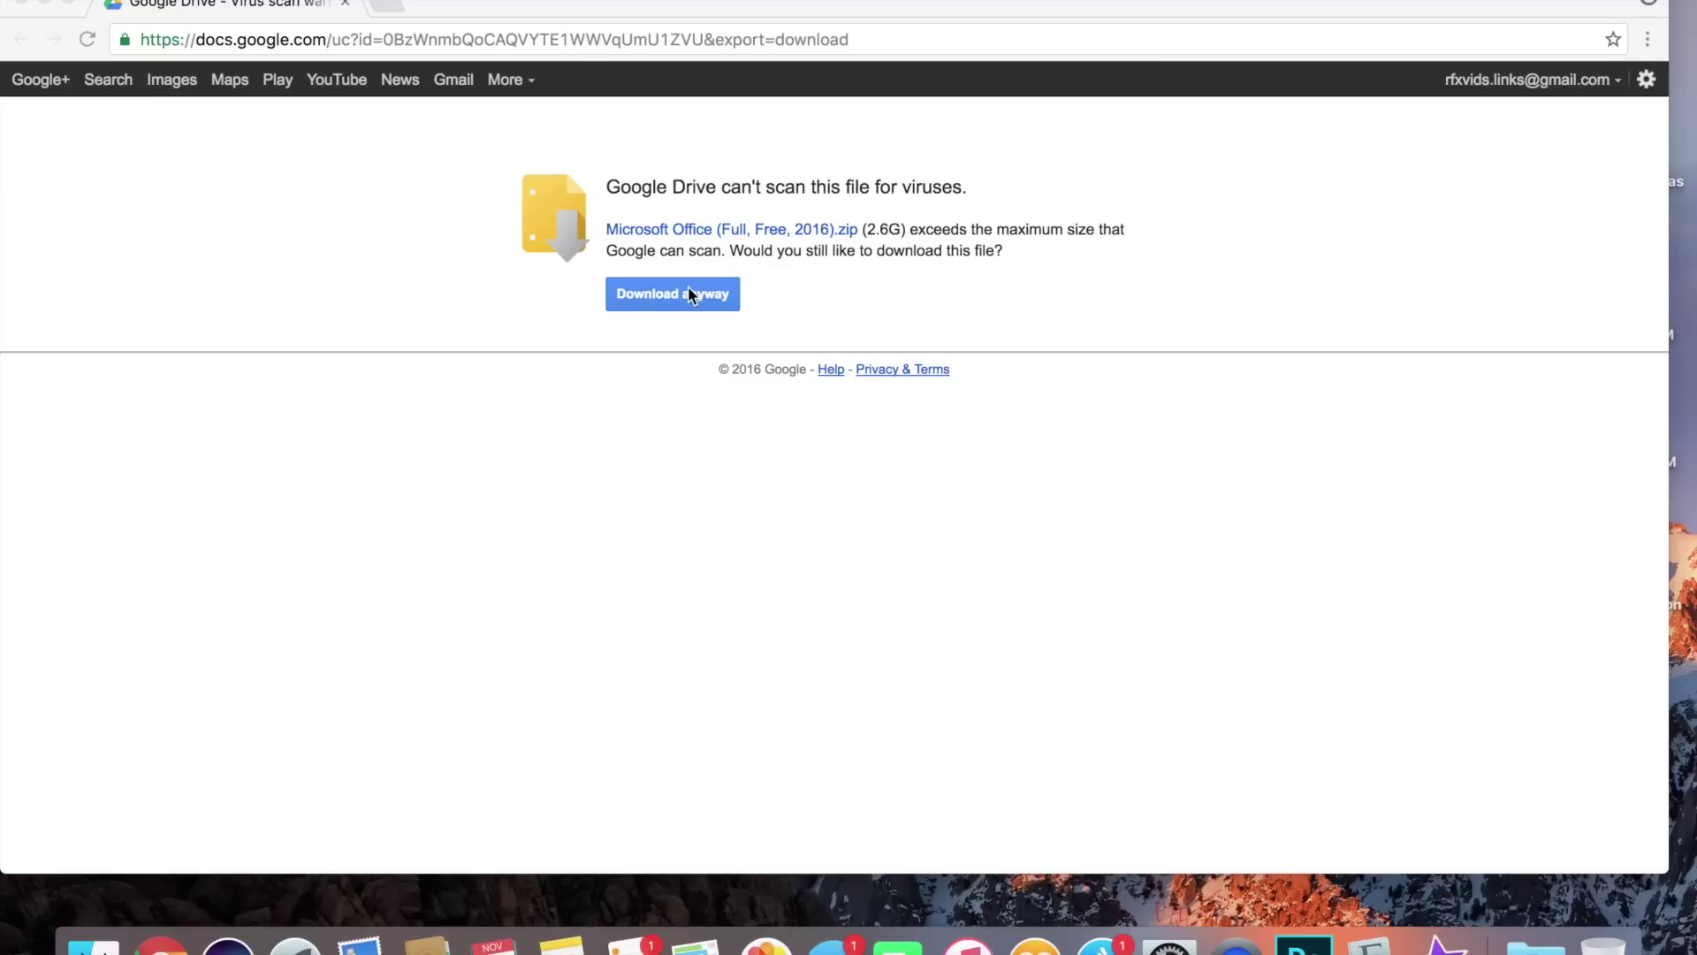
Step: Download Microsoft Office (Full, Free, 2016).zip from Google Drive despite the virus-scan warning, and view it in Downloads
{"action": "left_click", "coordinate": [943, 212]}
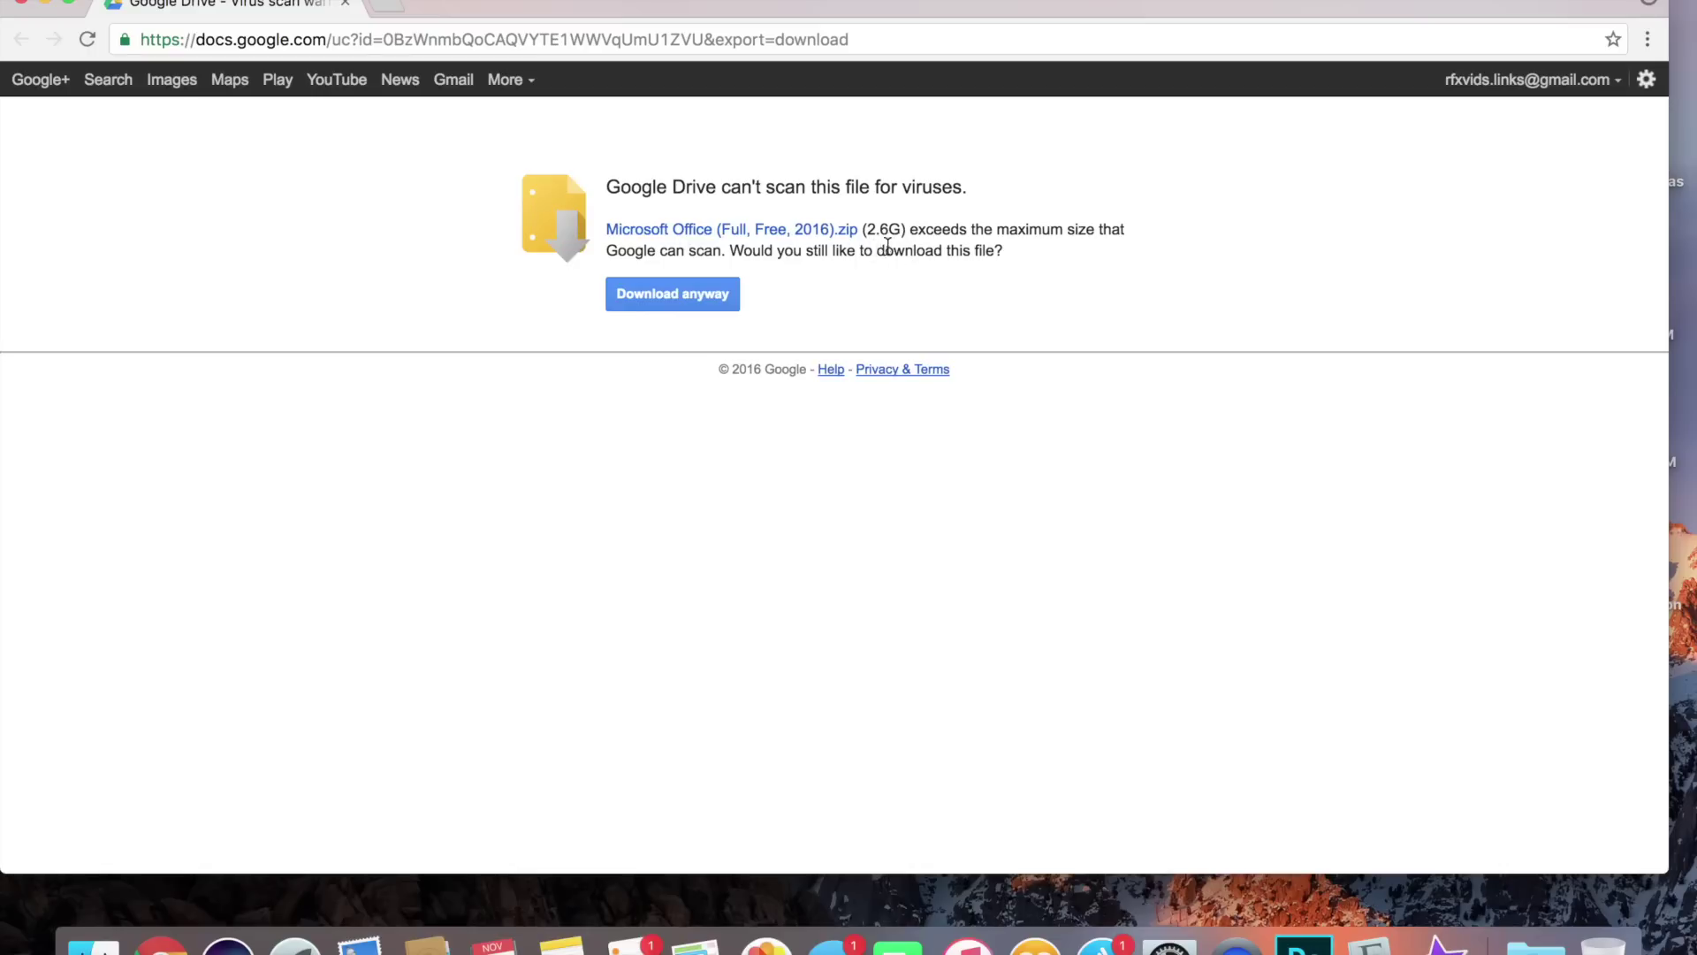
{"action": "left_click", "coordinate": [699, 293]}
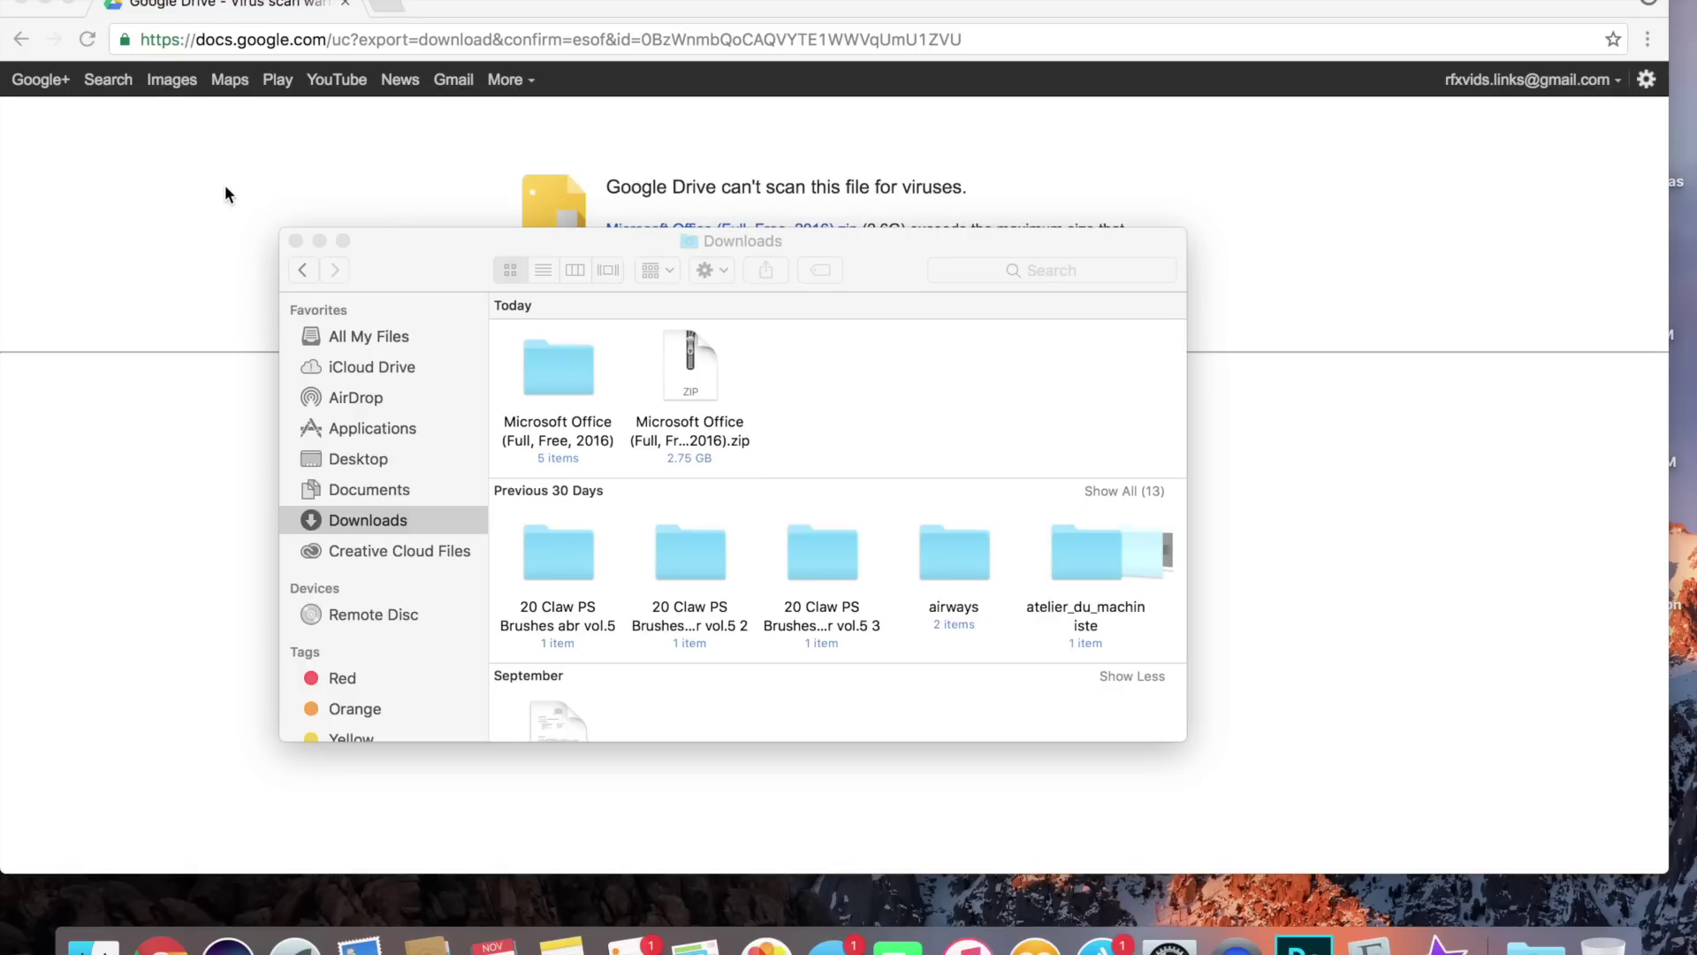
{"action": "left_click", "coordinate": [459, 253]}
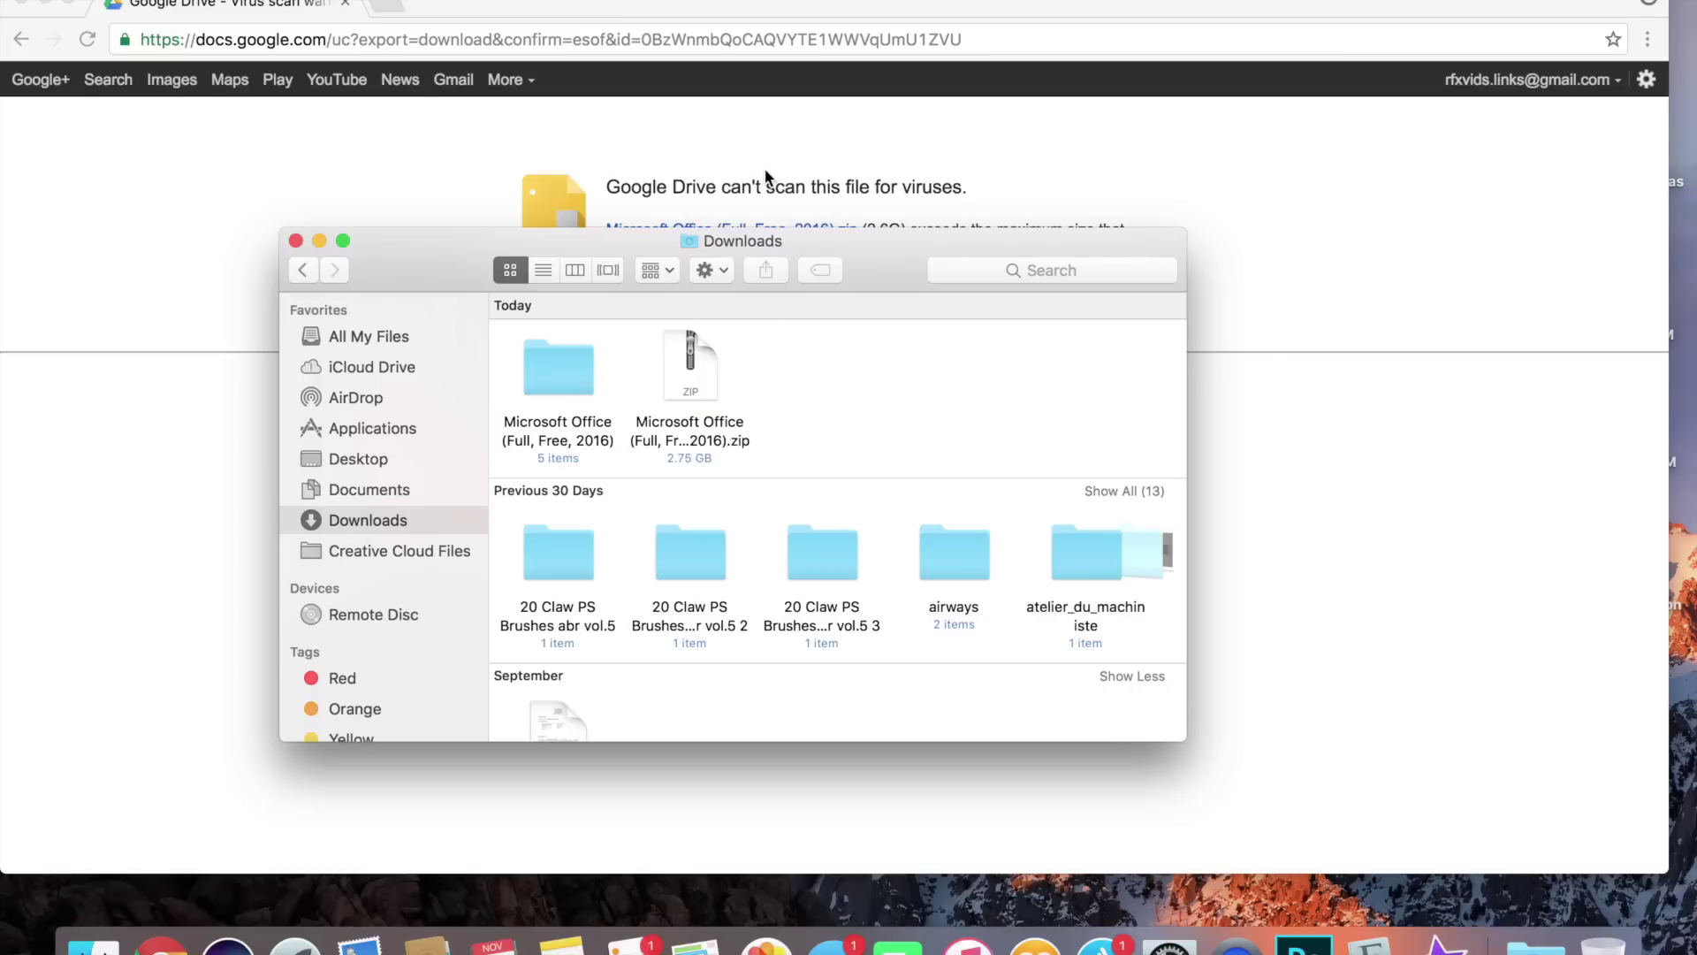
Step: Move the Microsoft Office (Full, Free, 2016) folder from Downloads to the desktop and open it
{"action": "left_click", "coordinate": [20, 3]}
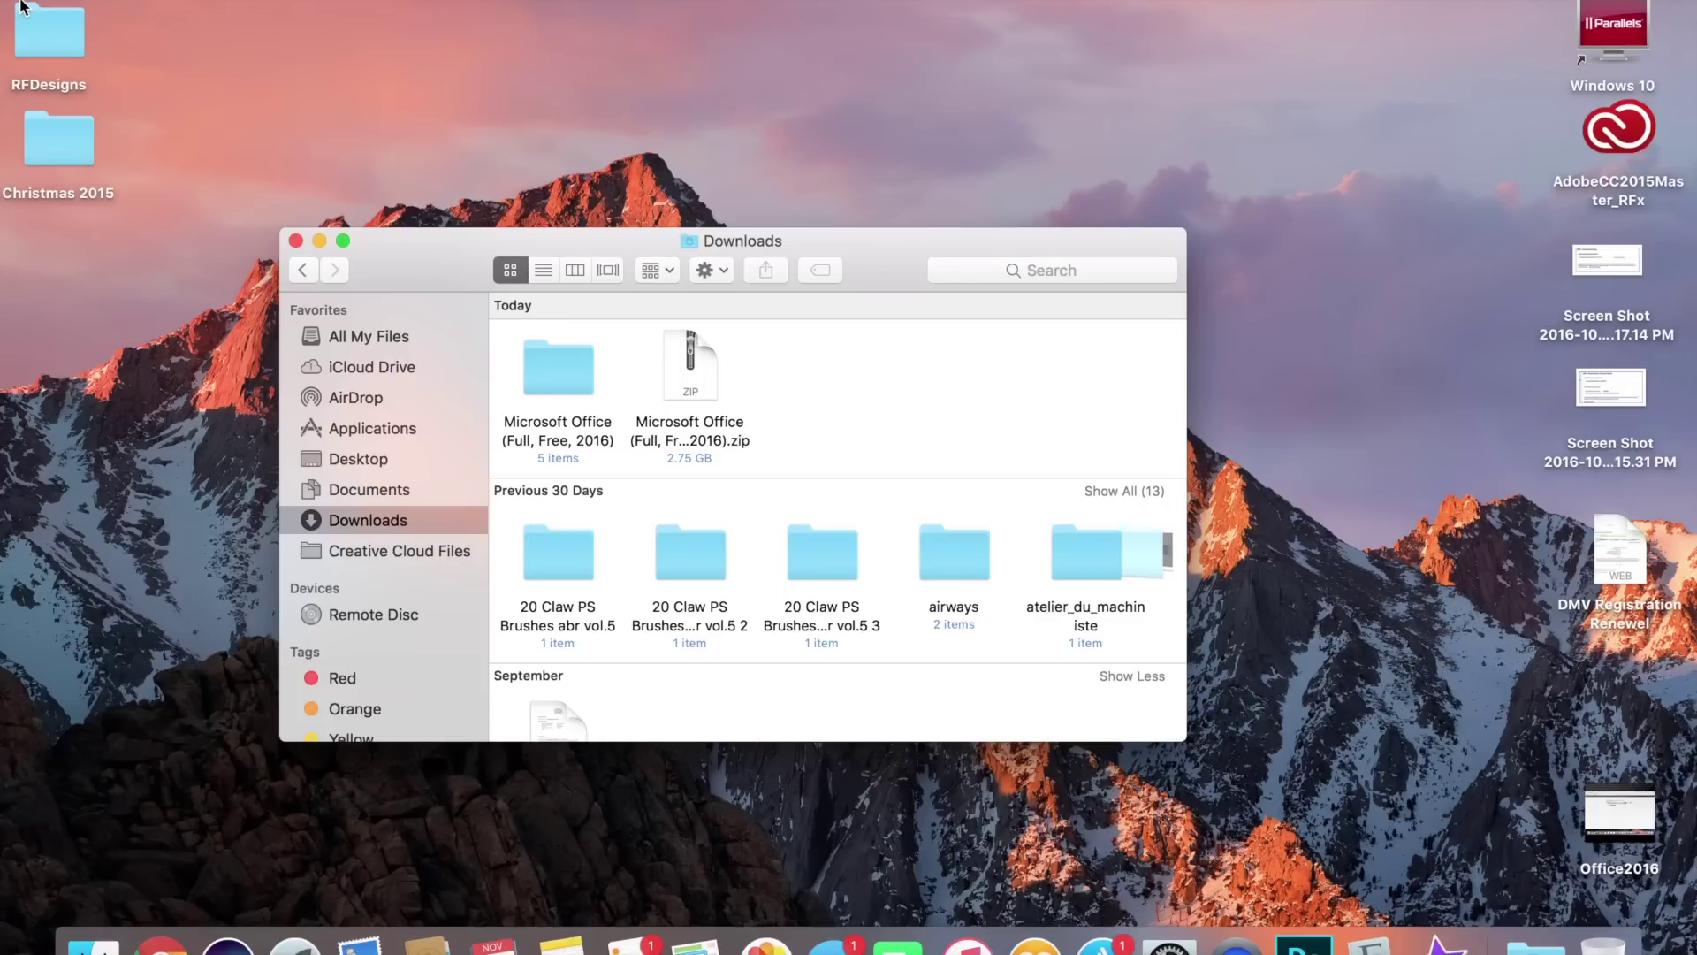
{"action": "left_click_drag", "start_coordinate": [560, 365], "coordinate": [568, 113]}
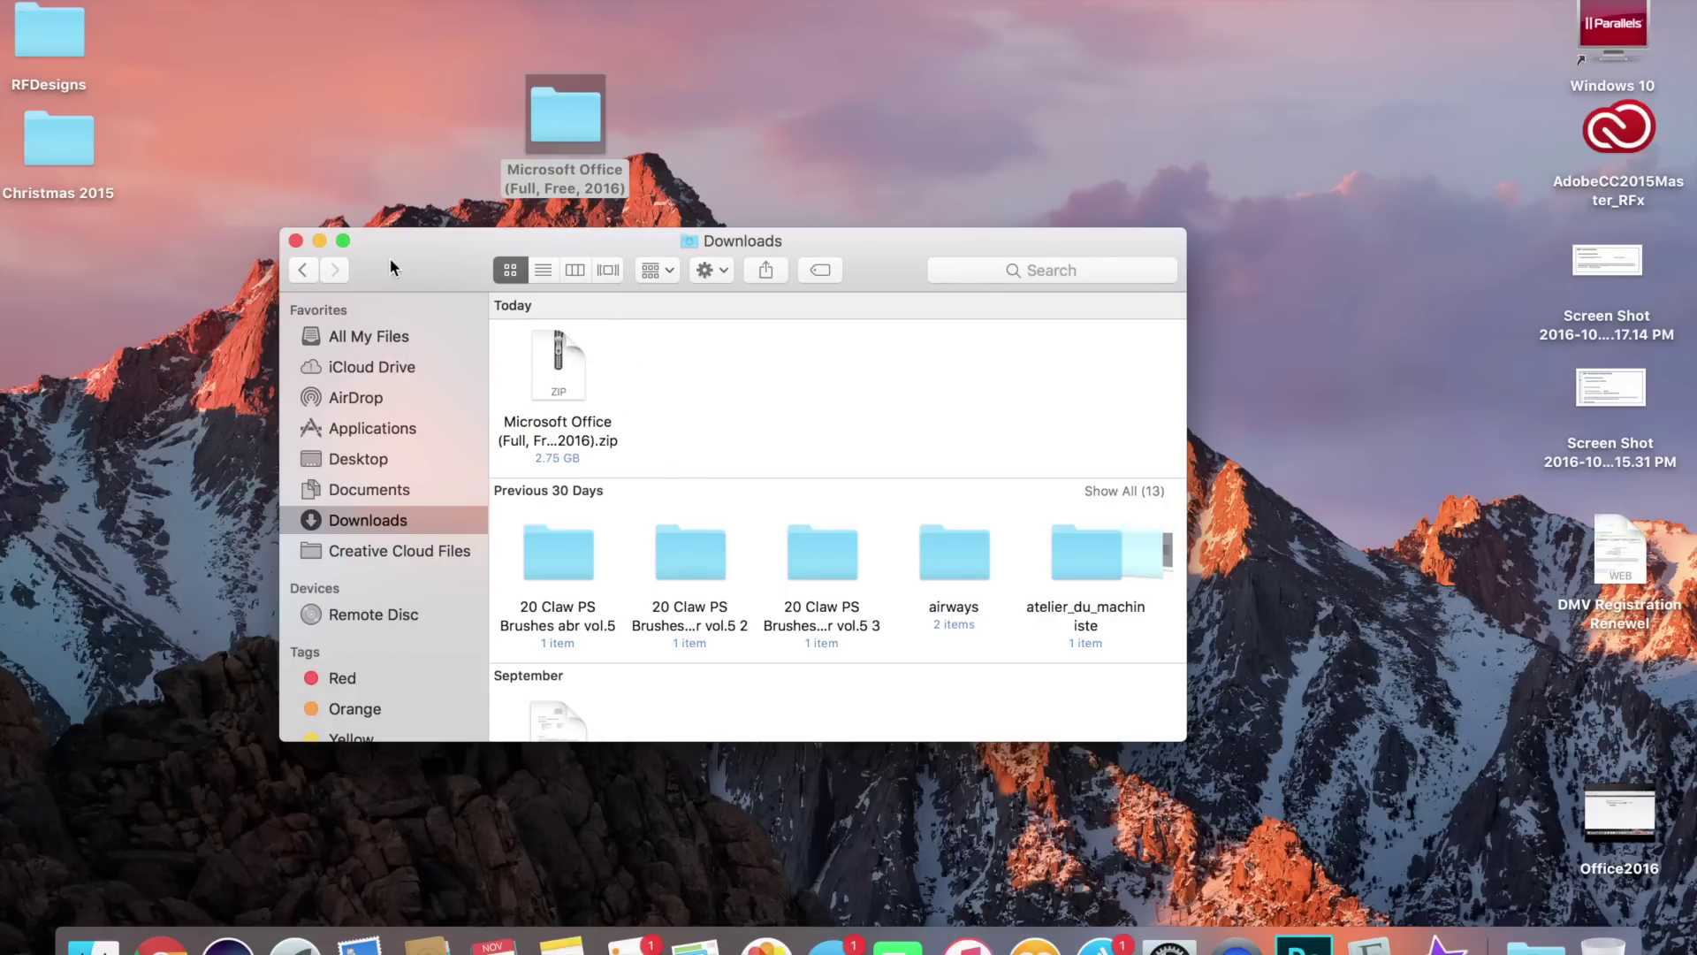
{"action": "left_click", "coordinate": [295, 241]}
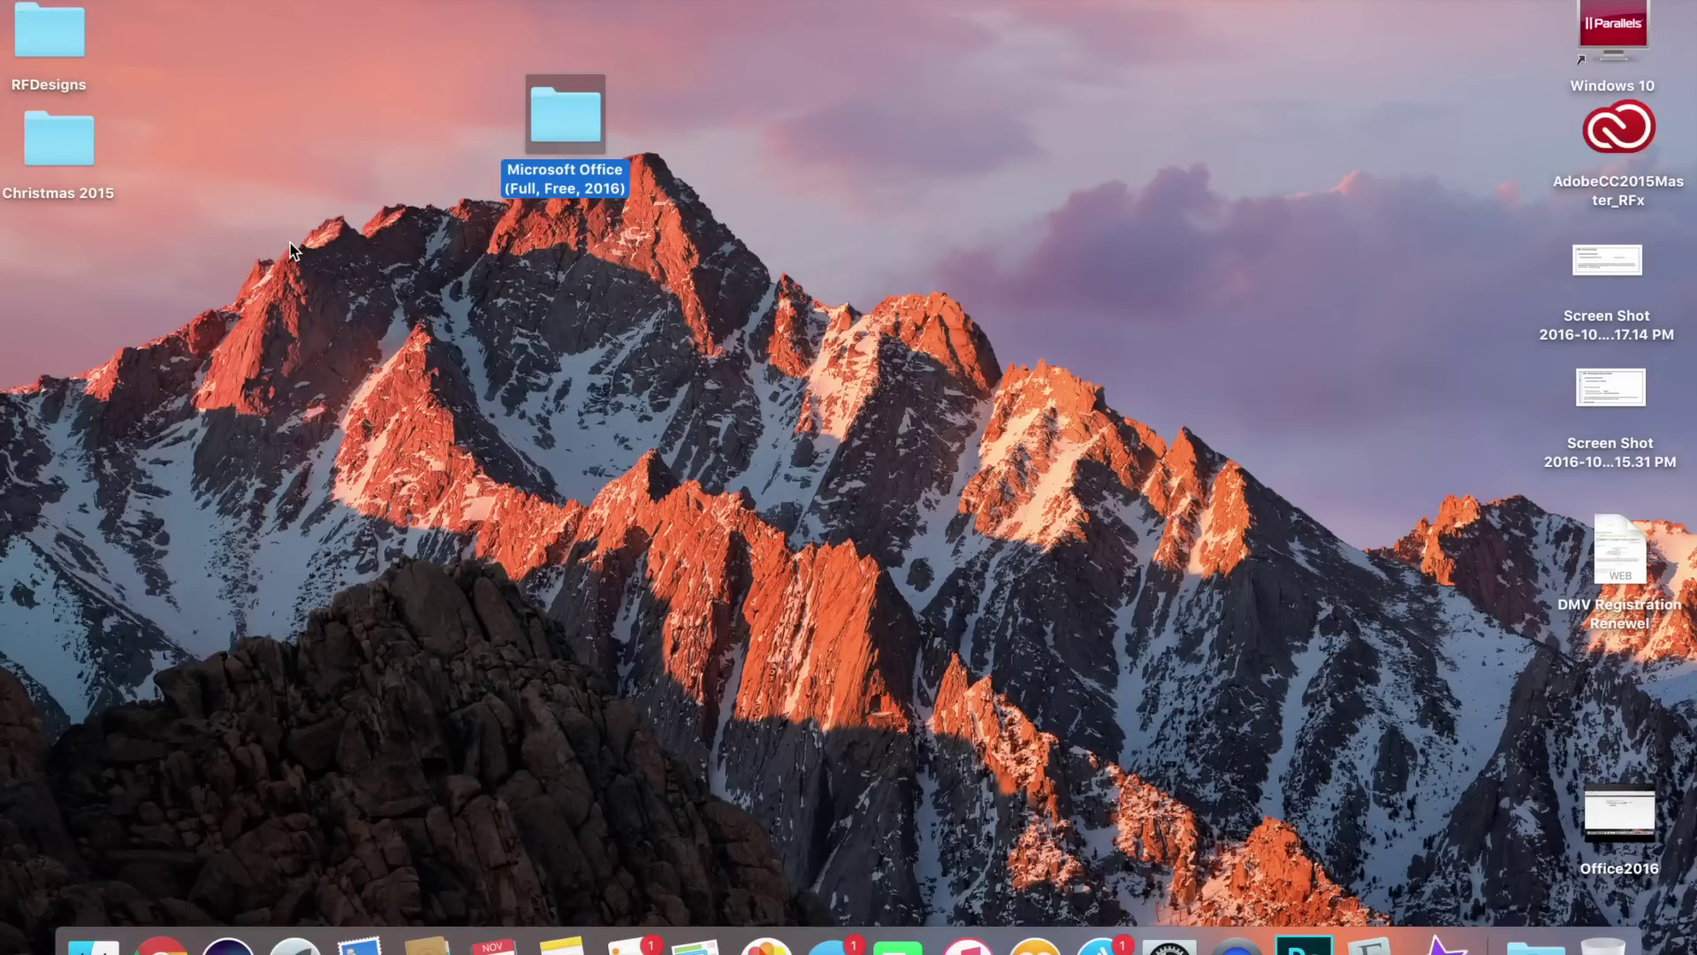
{"action": "double_click", "coordinate": [570, 109]}
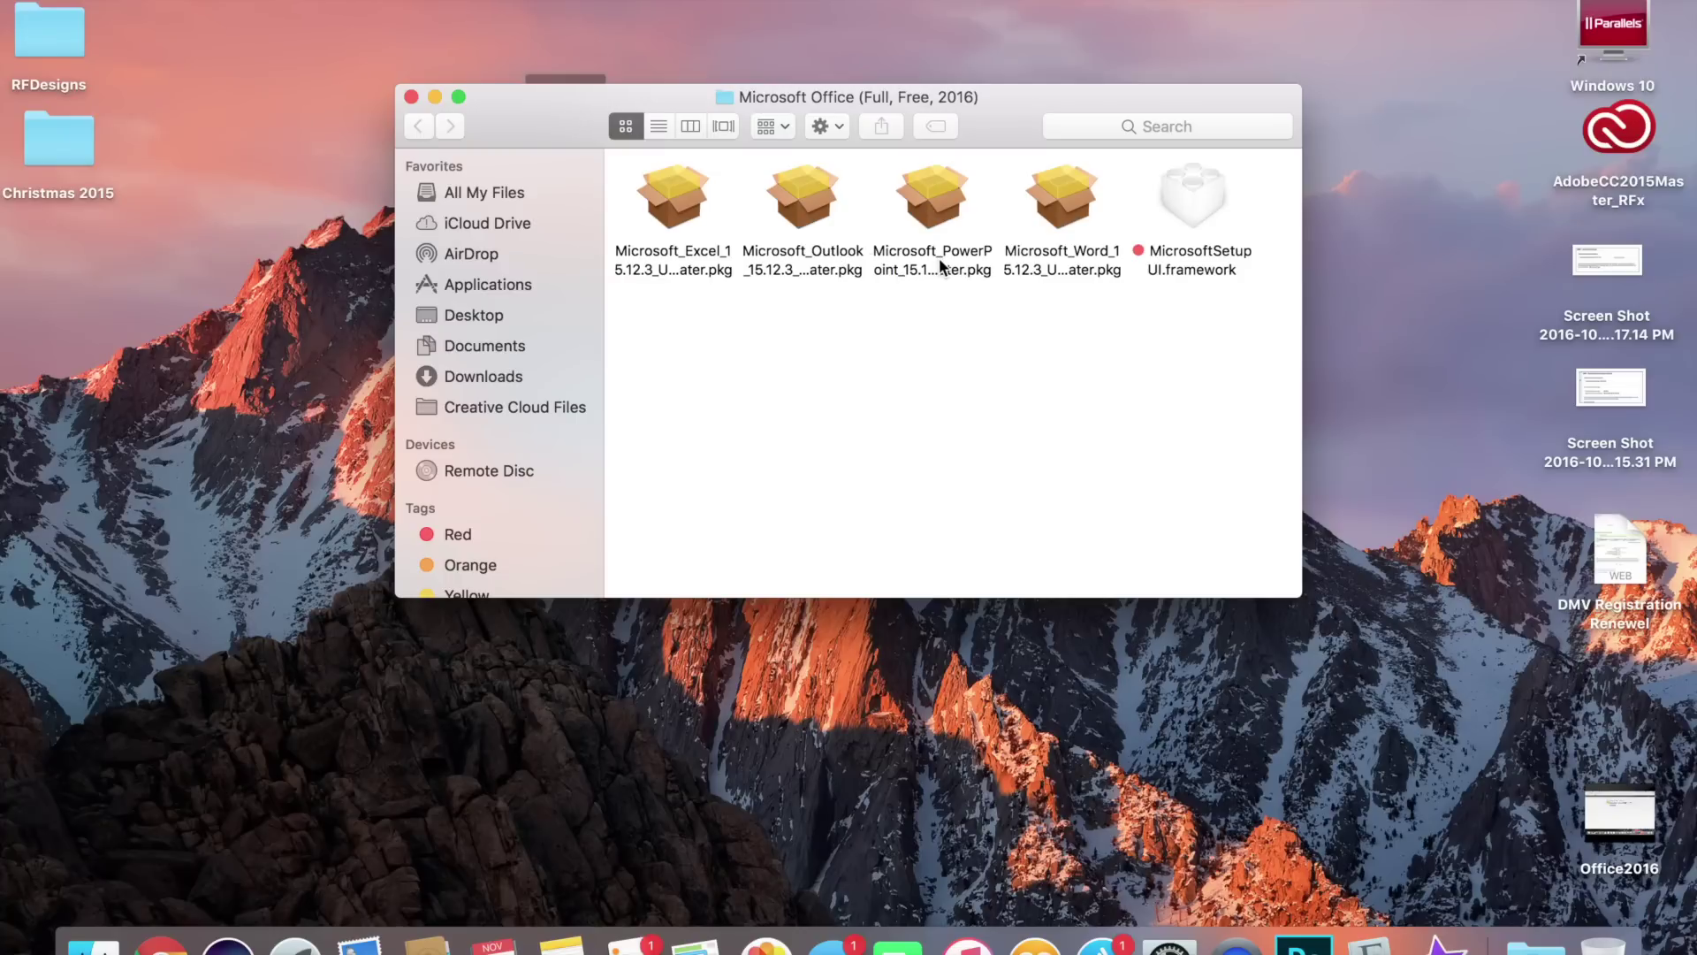
Step: Install Microsoft Word from its .pkg onto Macintosh HD using the admin password, then dismiss What's New
{"action": "double_click", "coordinate": [1081, 208]}
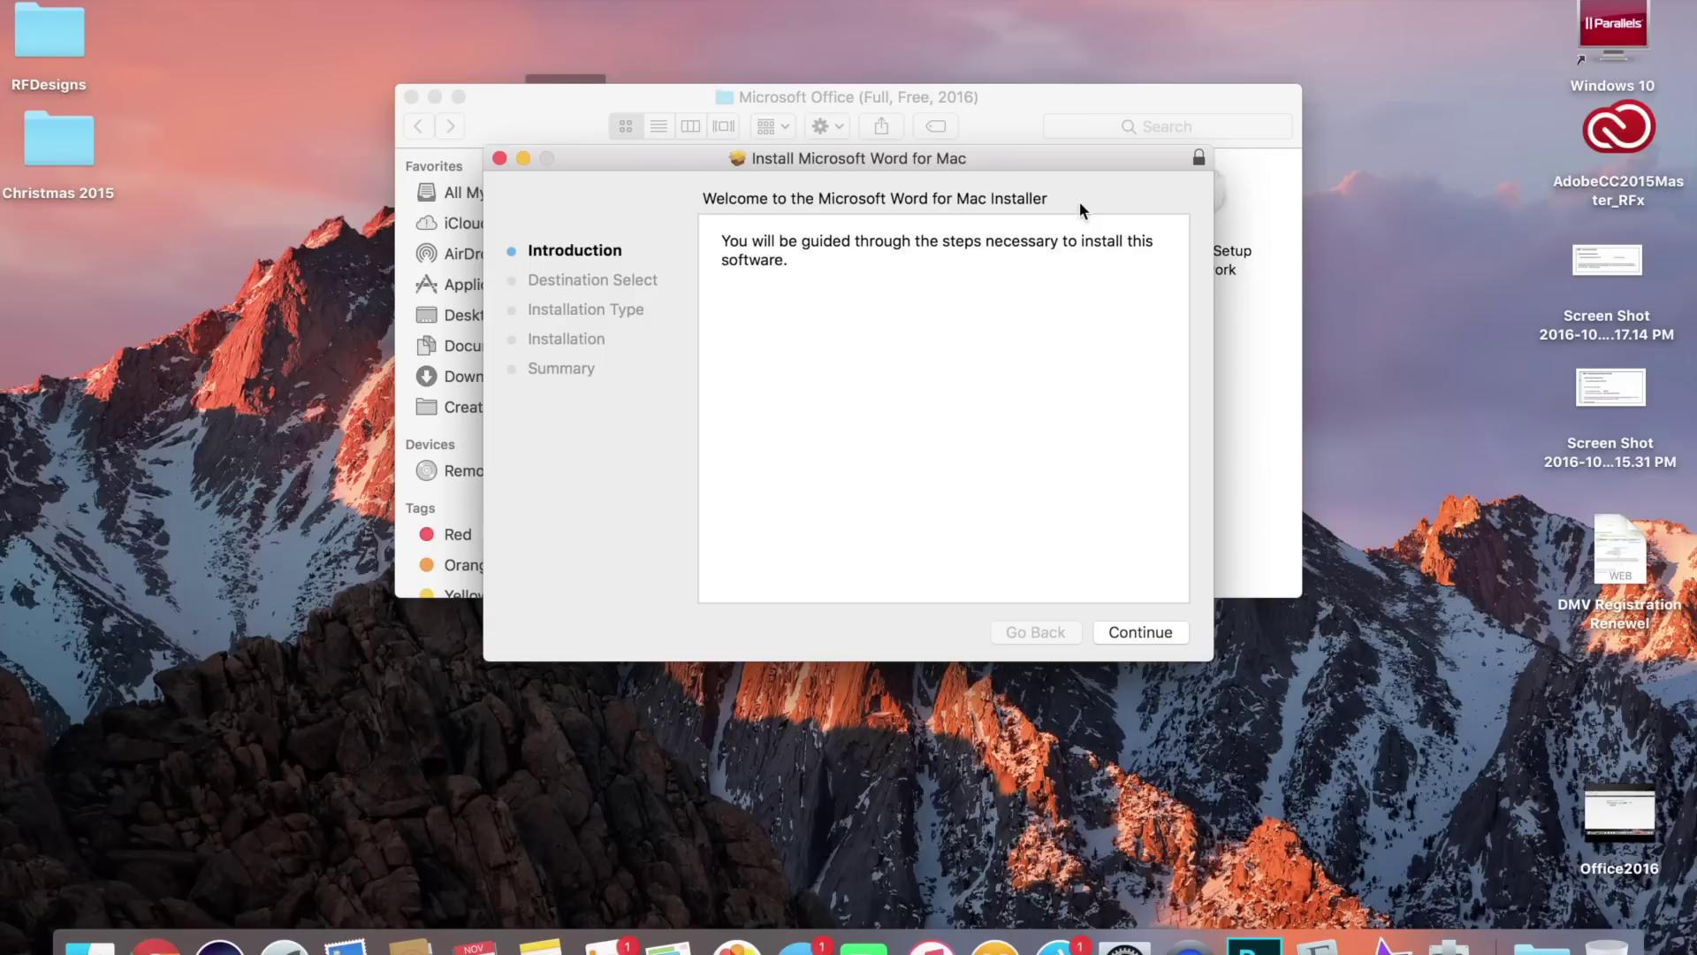
{"action": "left_click", "coordinate": [1151, 634]}
{"action": "left_click", "coordinate": [1149, 633]}
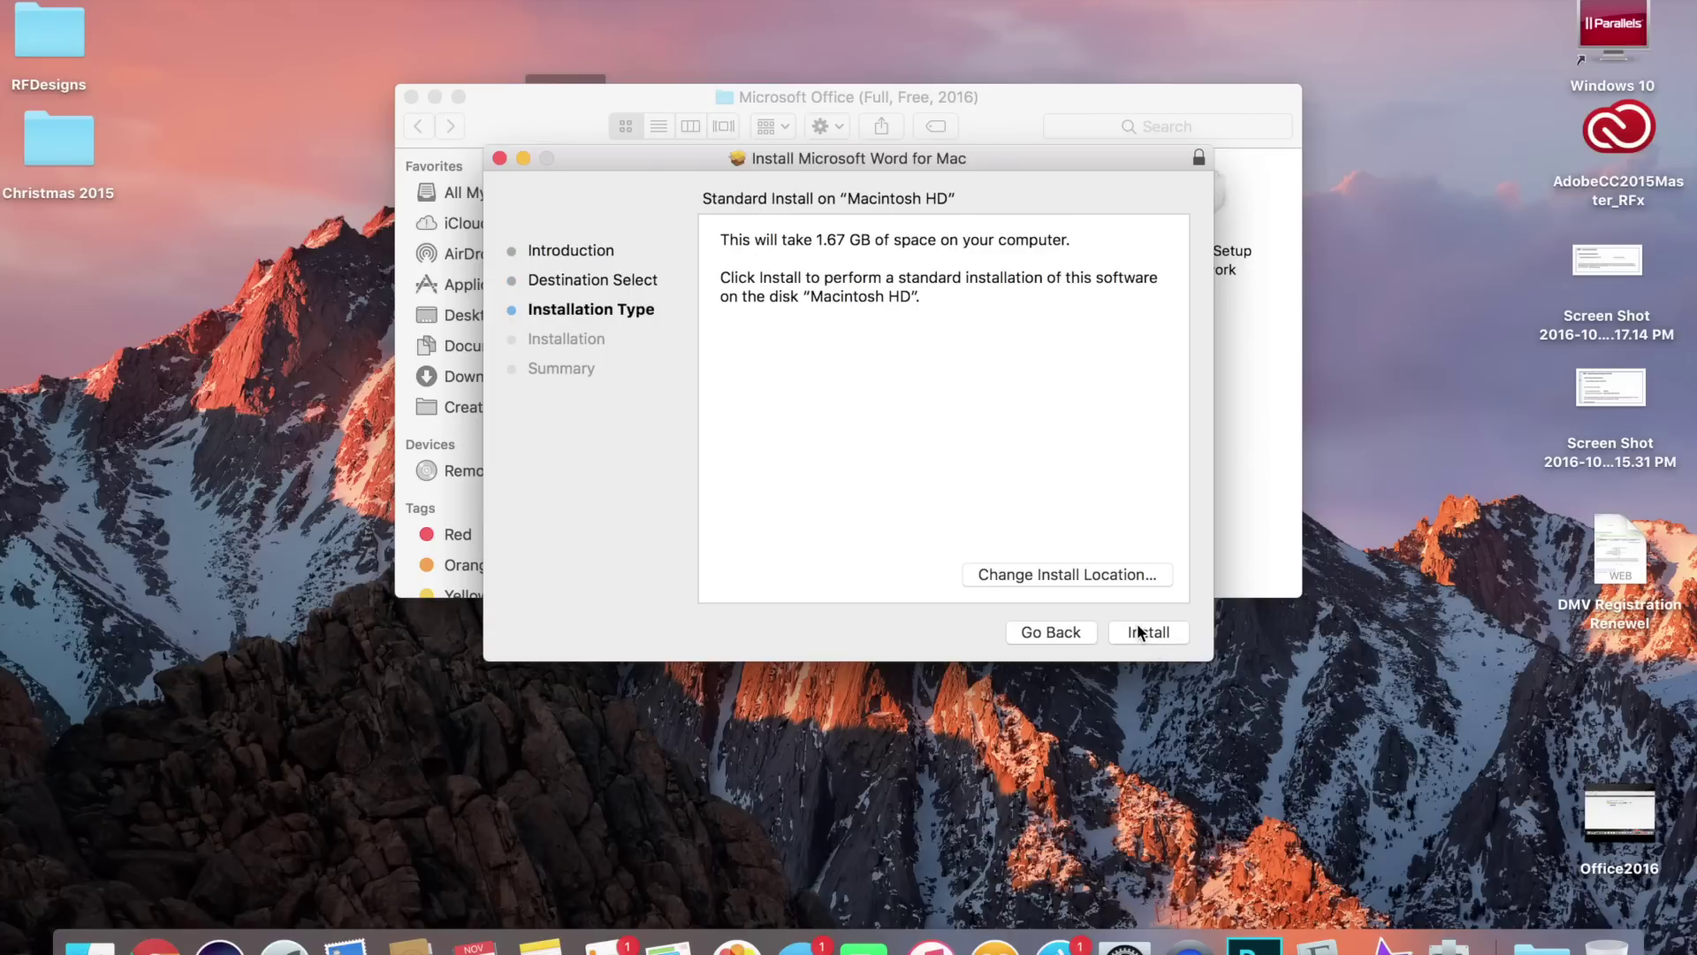
{"action": "left_click", "coordinate": [1140, 631]}
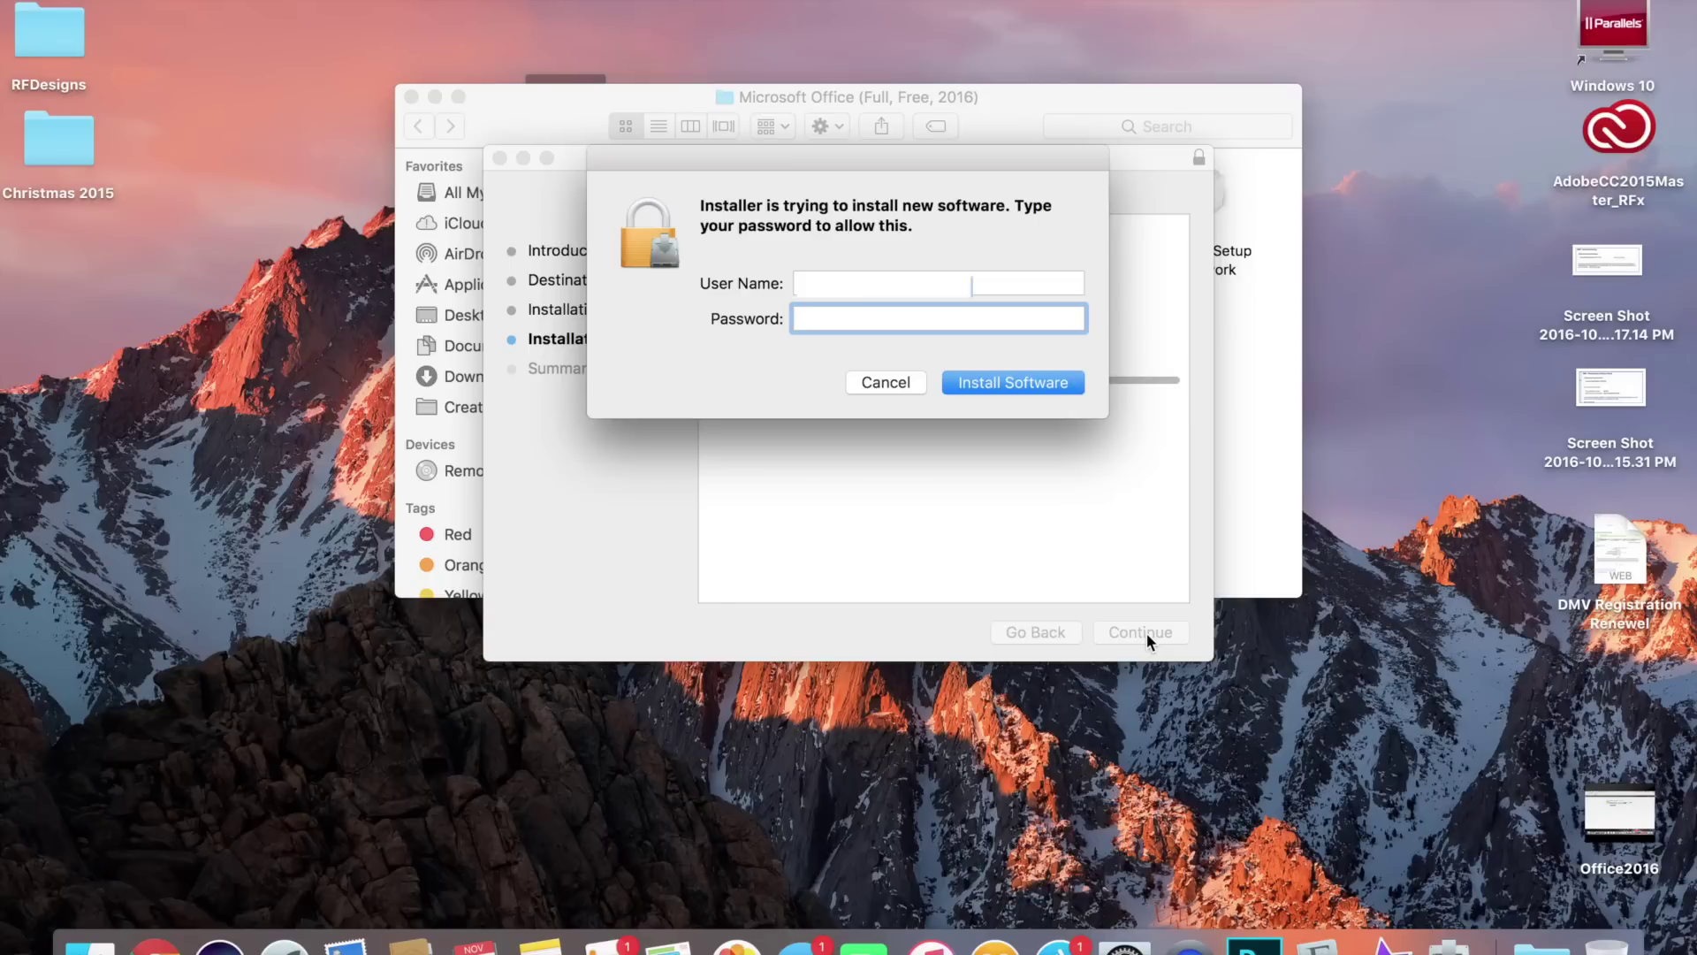
{"action": "type", "text": "••••••••"}
{"action": "key", "text": "Return"}
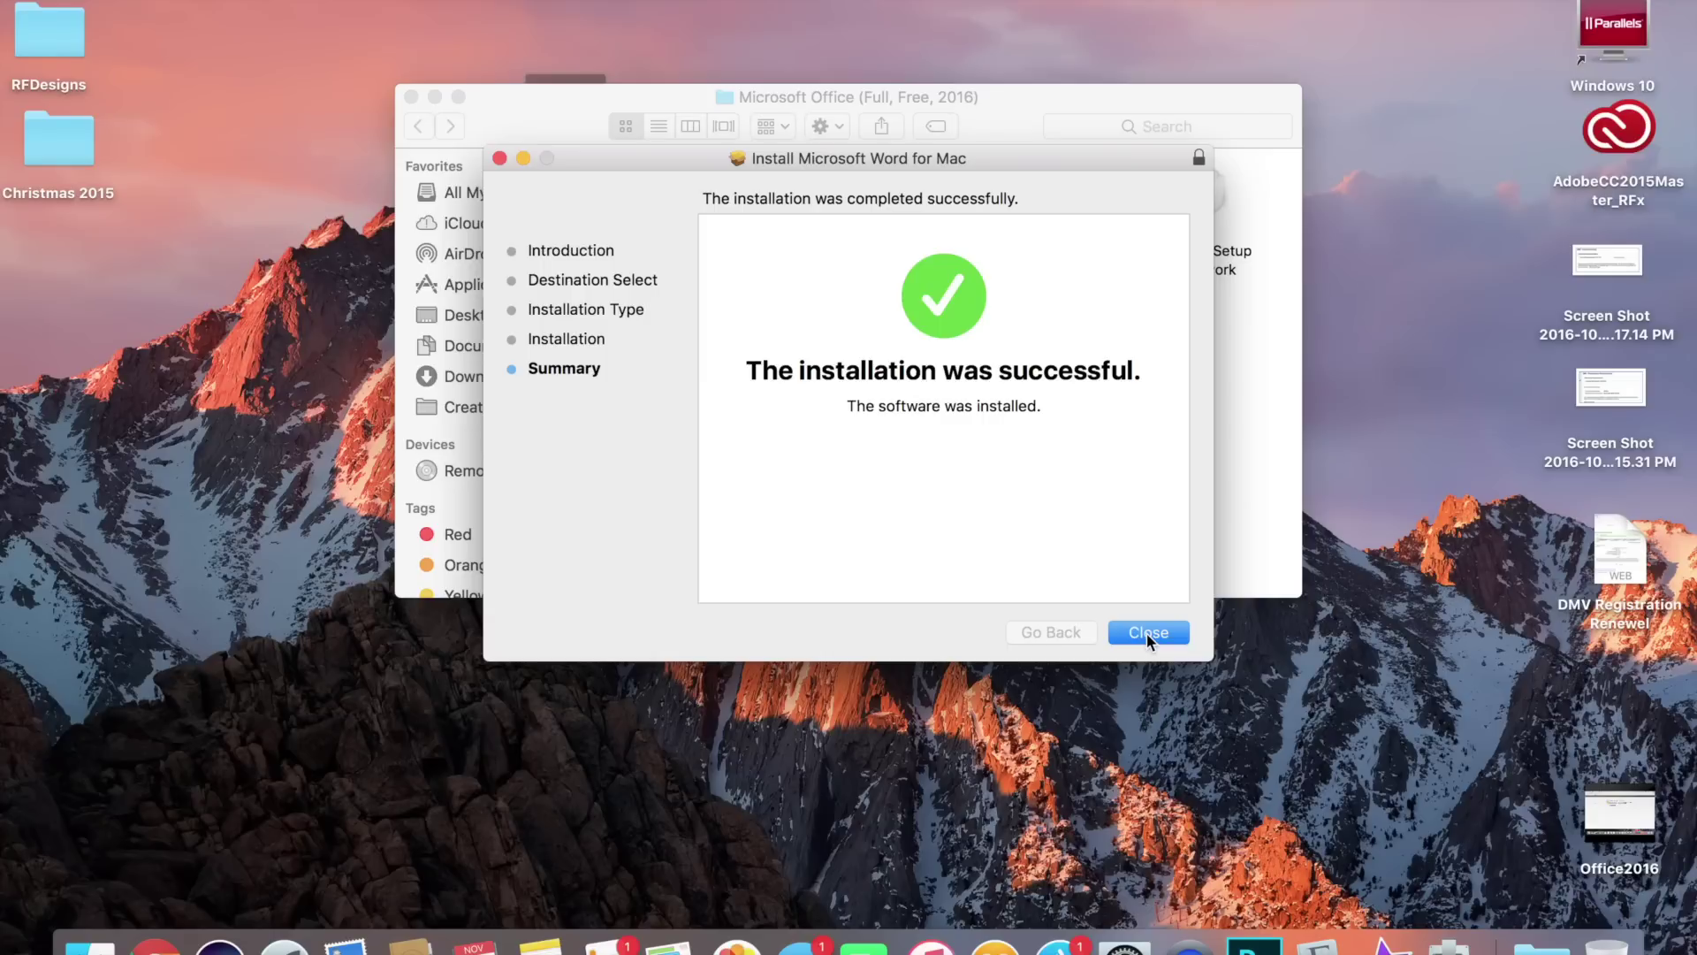
{"action": "left_click", "coordinate": [1147, 633]}
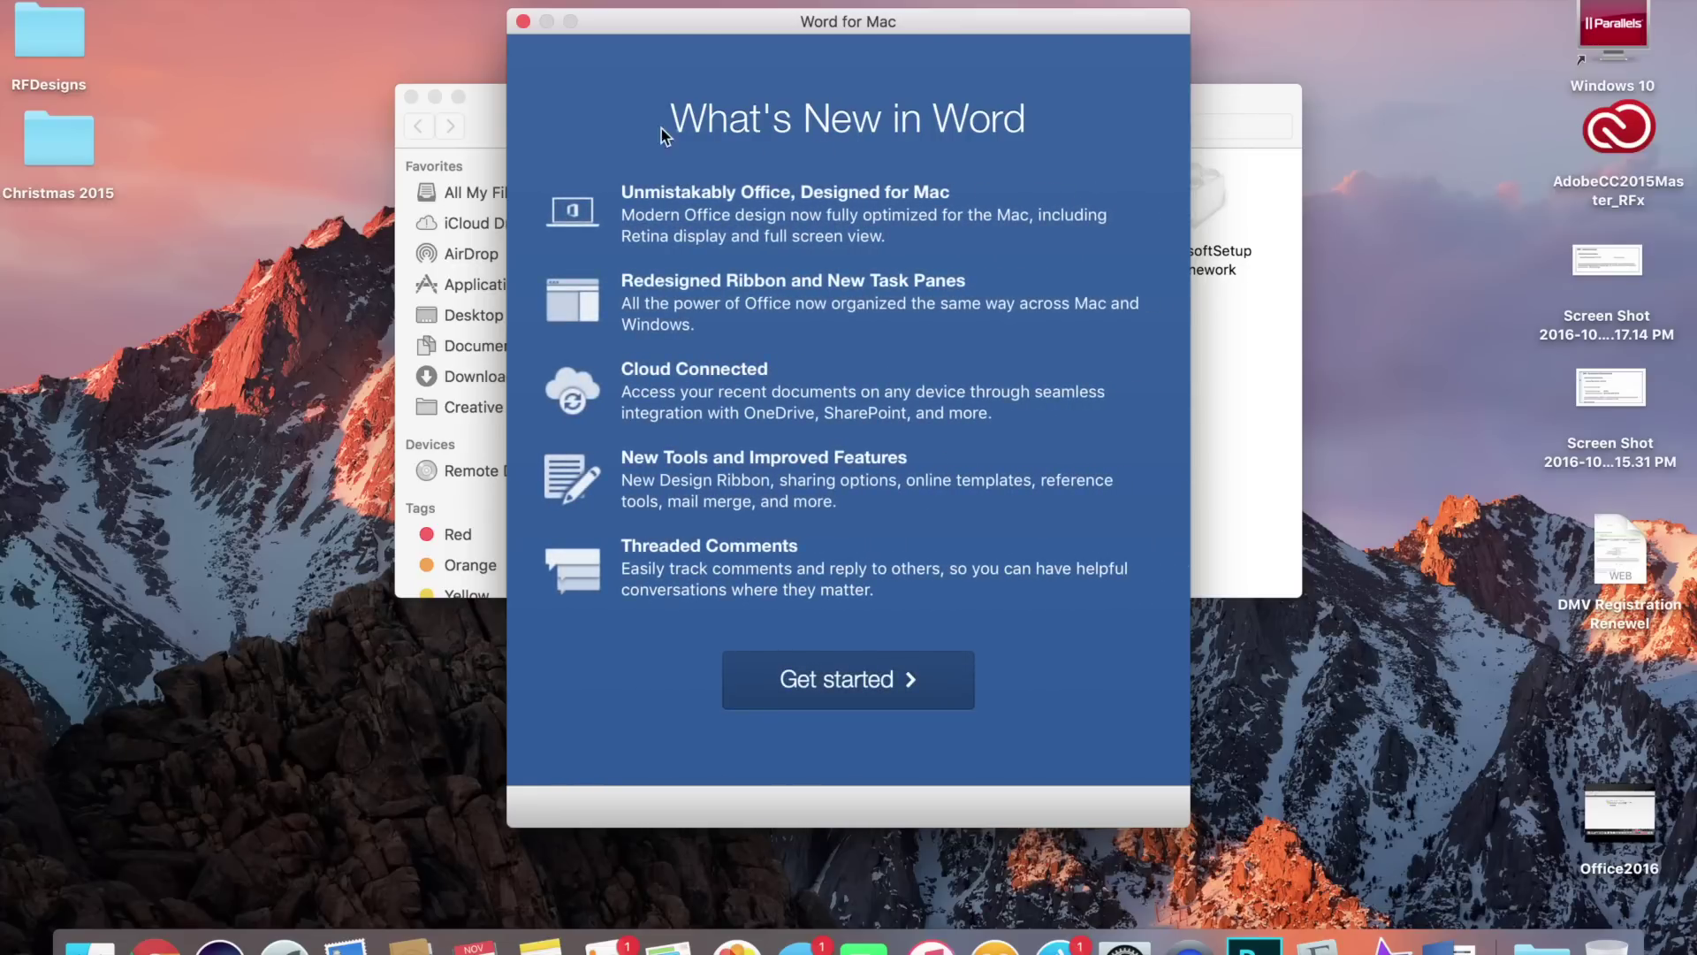
{"action": "left_click", "coordinate": [522, 21]}
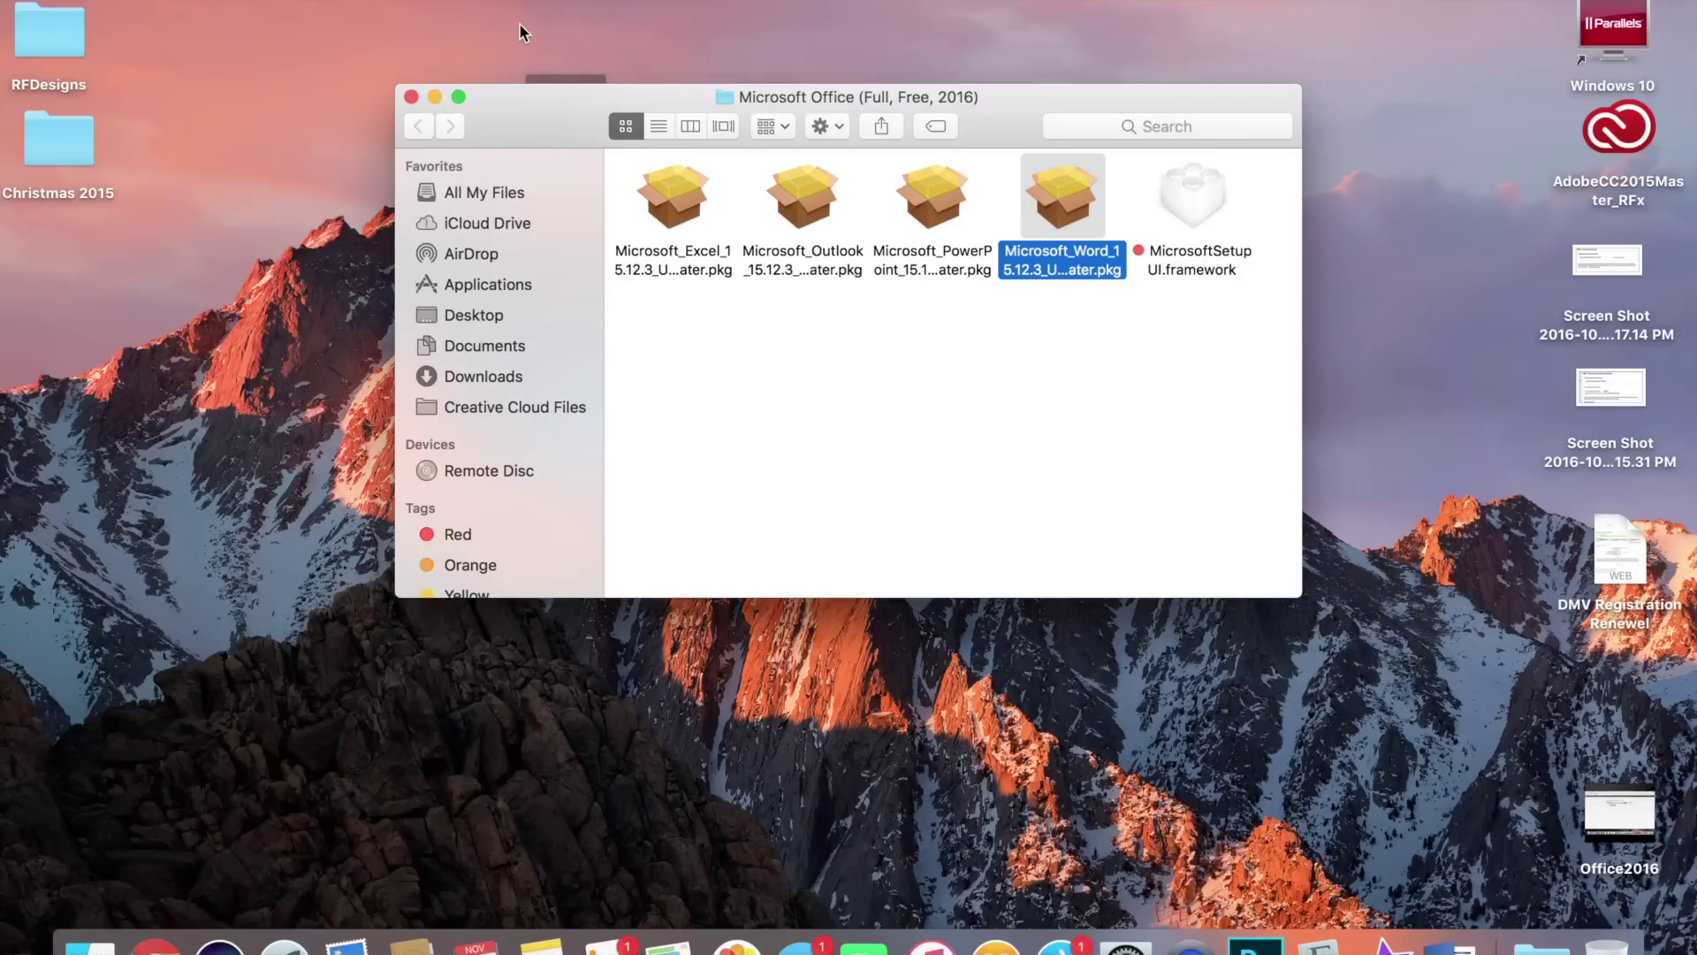
Step: Copy MicrosoftSetupUI.framework from the Office folder, then close and reopen that folder
{"action": "left_click", "coordinate": [875, 385]}
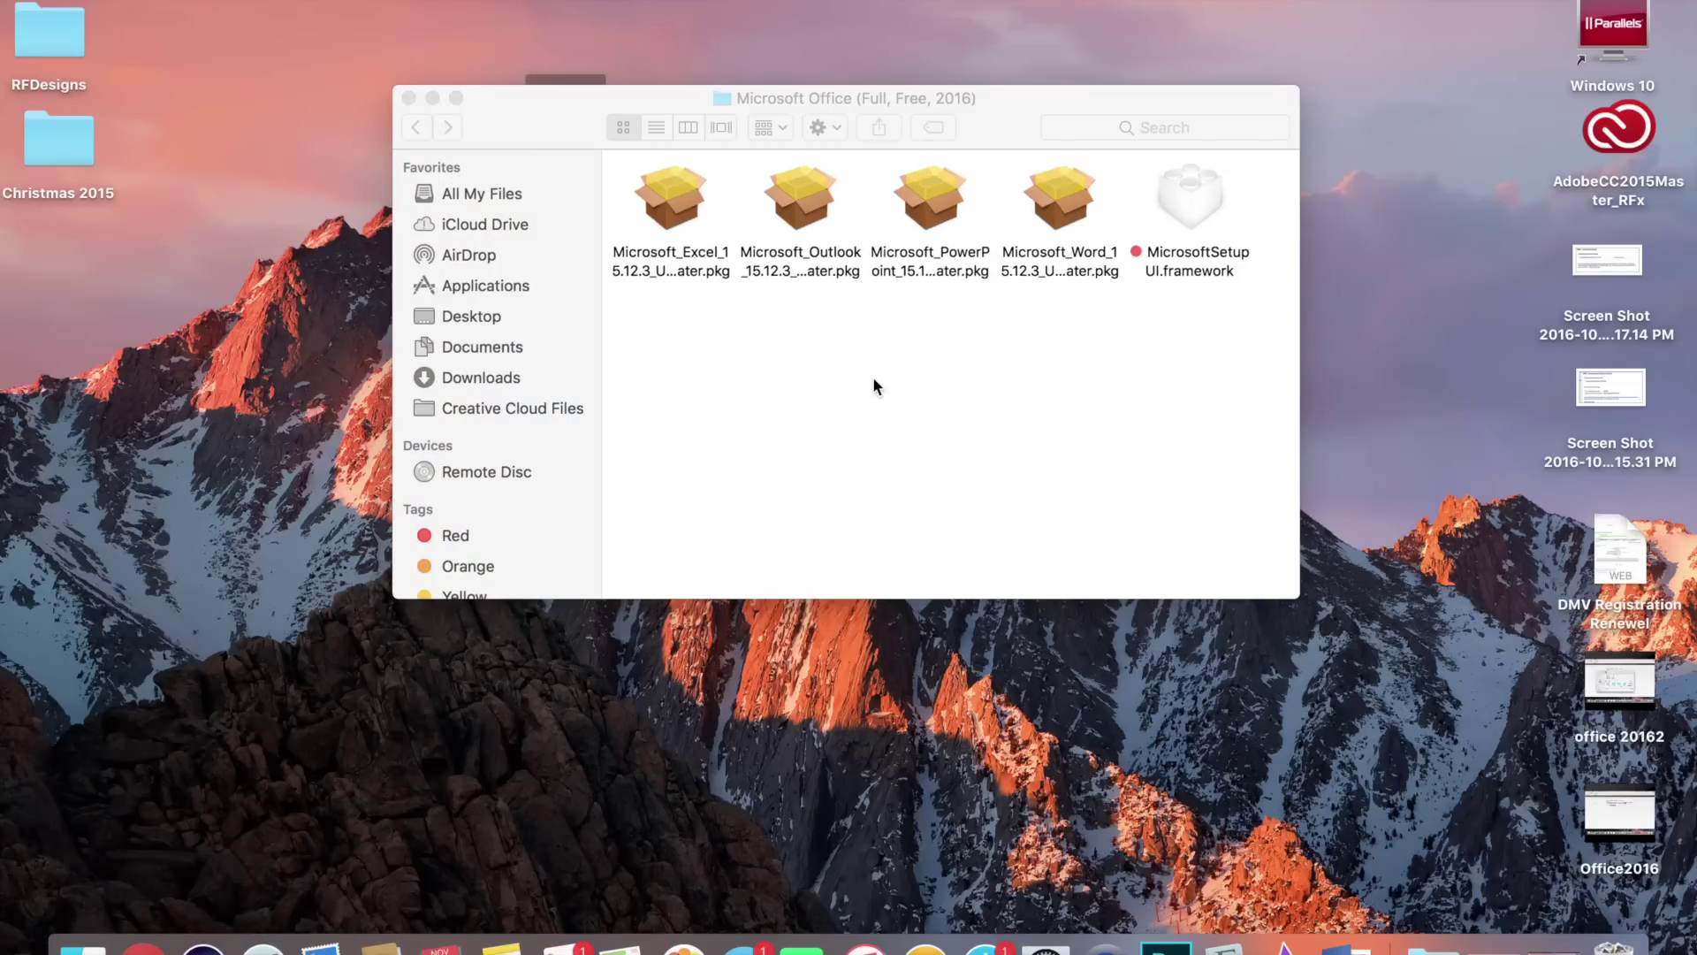
{"action": "right_click", "coordinate": [1184, 196]}
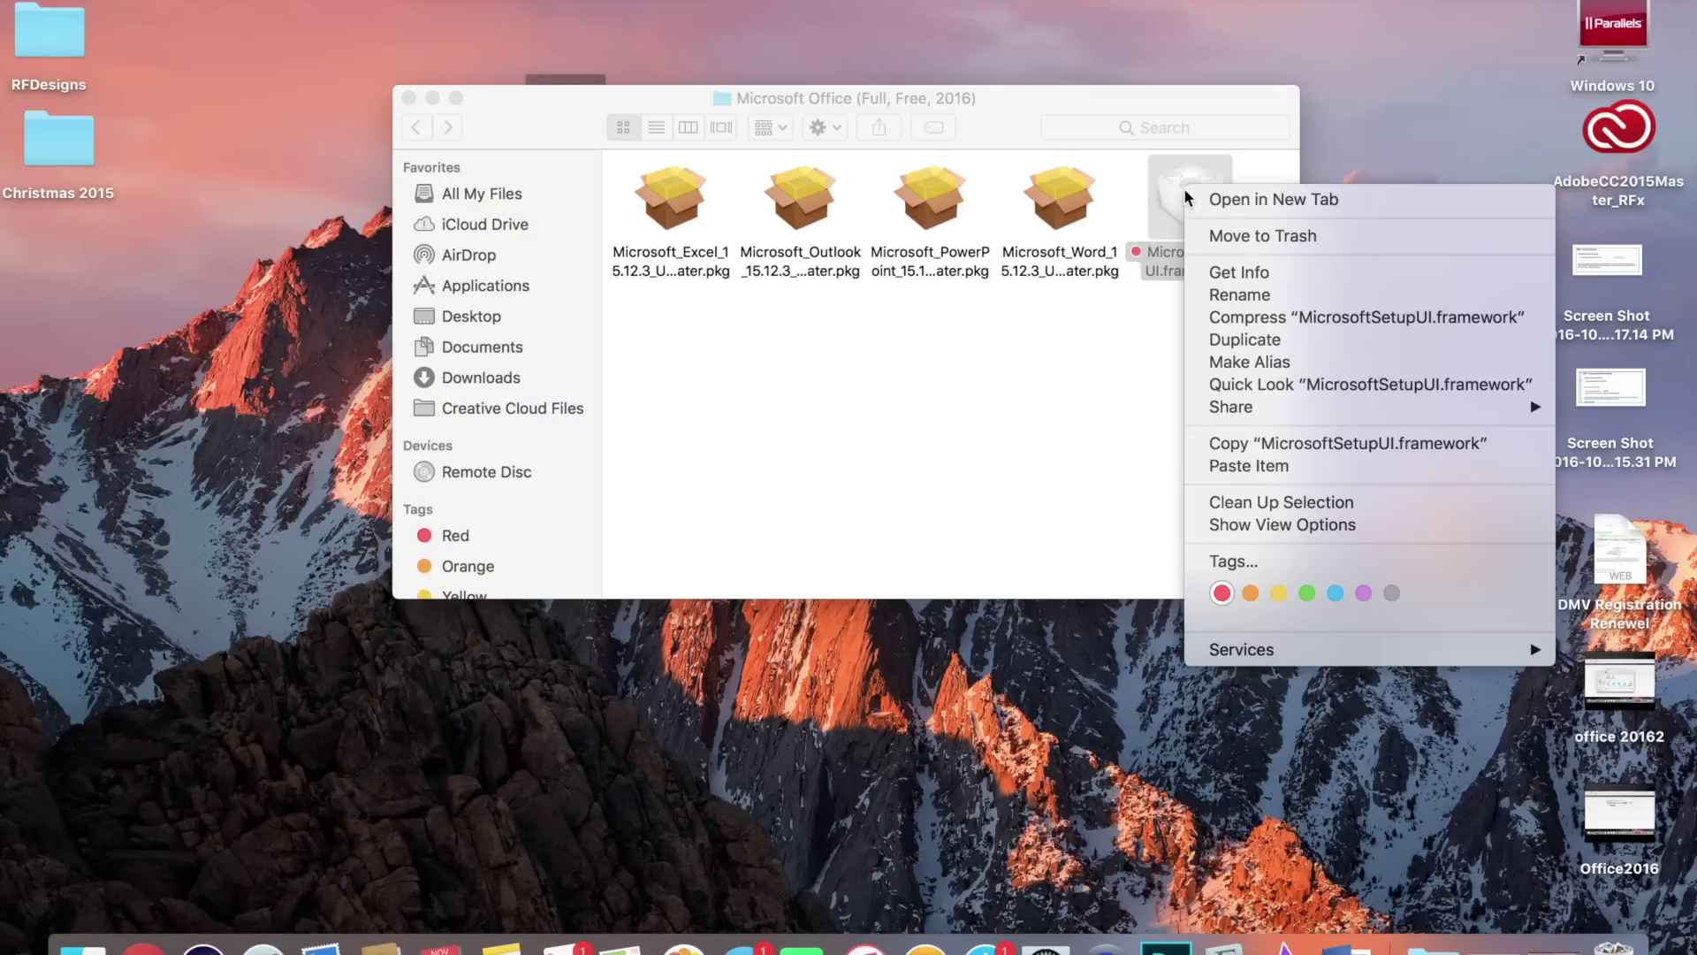
{"action": "left_click", "coordinate": [1238, 448]}
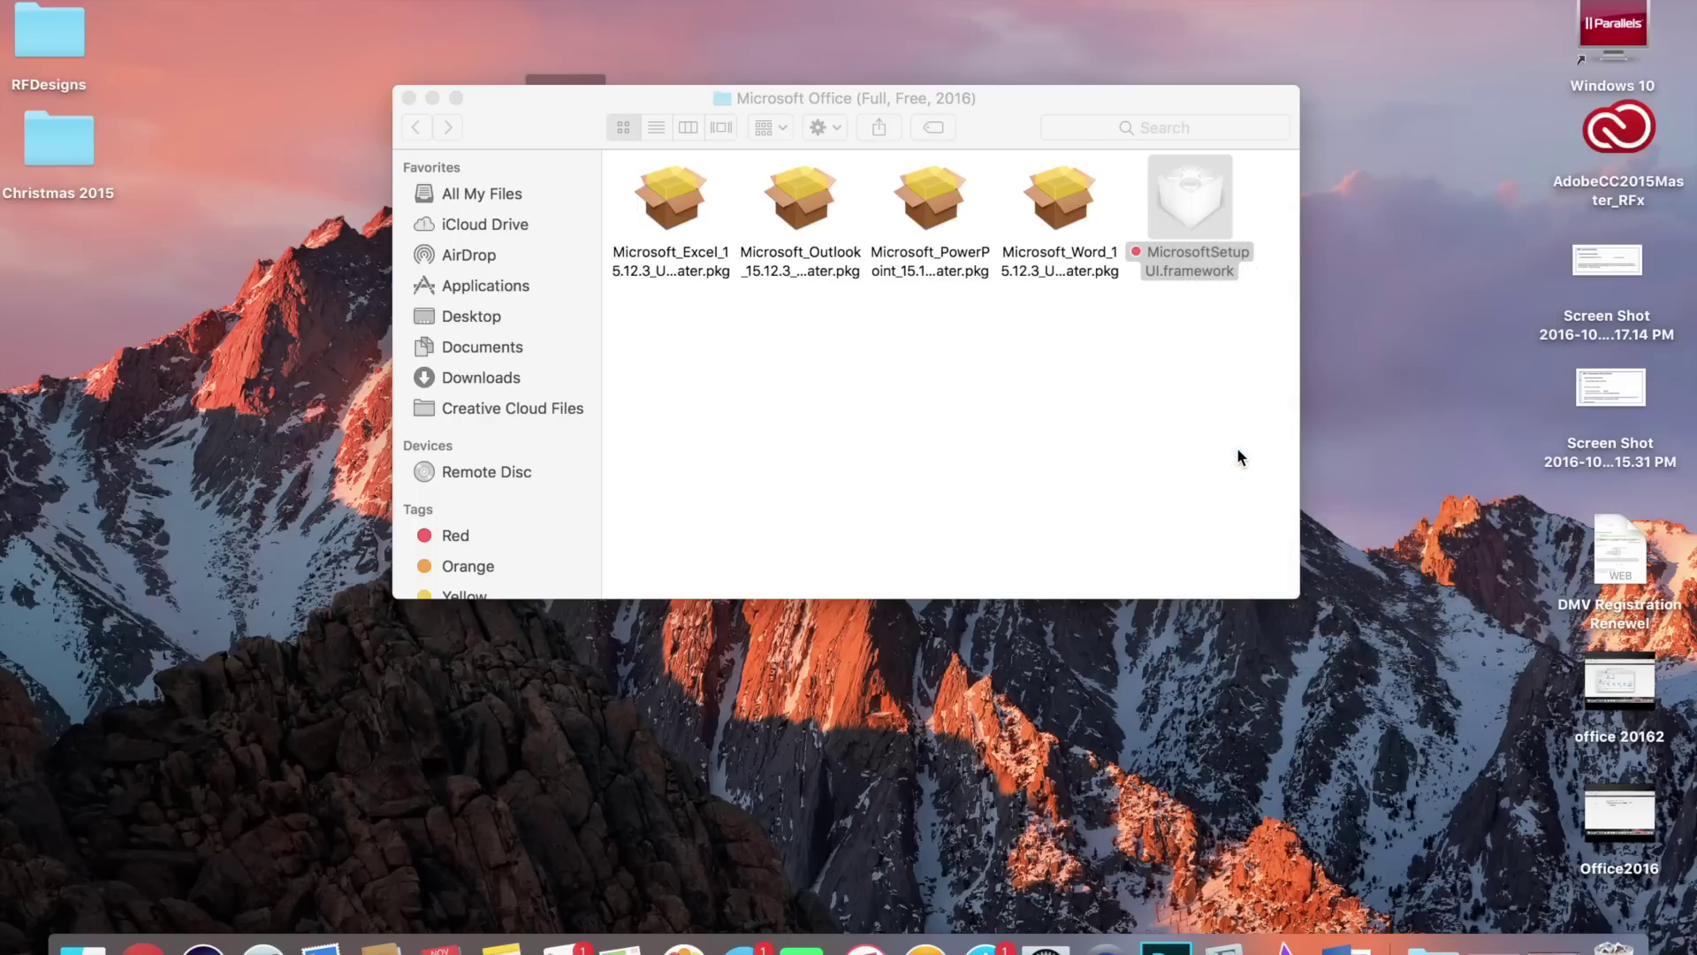
{"action": "left_click", "coordinate": [1177, 341]}
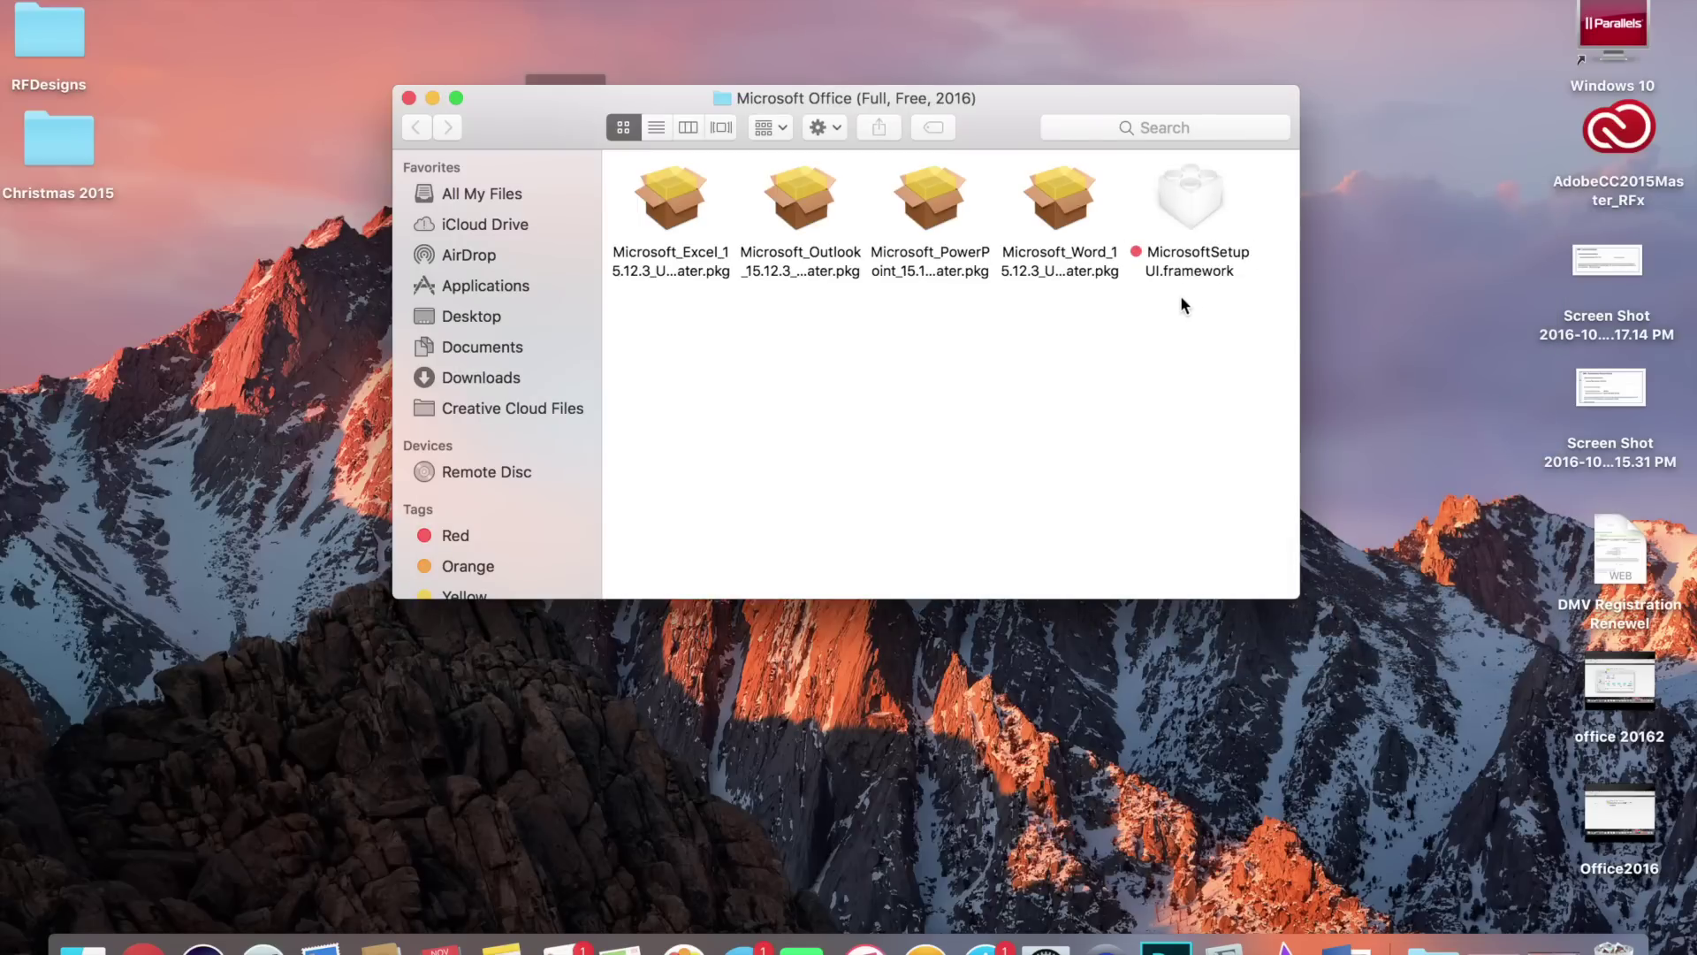
{"action": "left_click", "coordinate": [411, 99]}
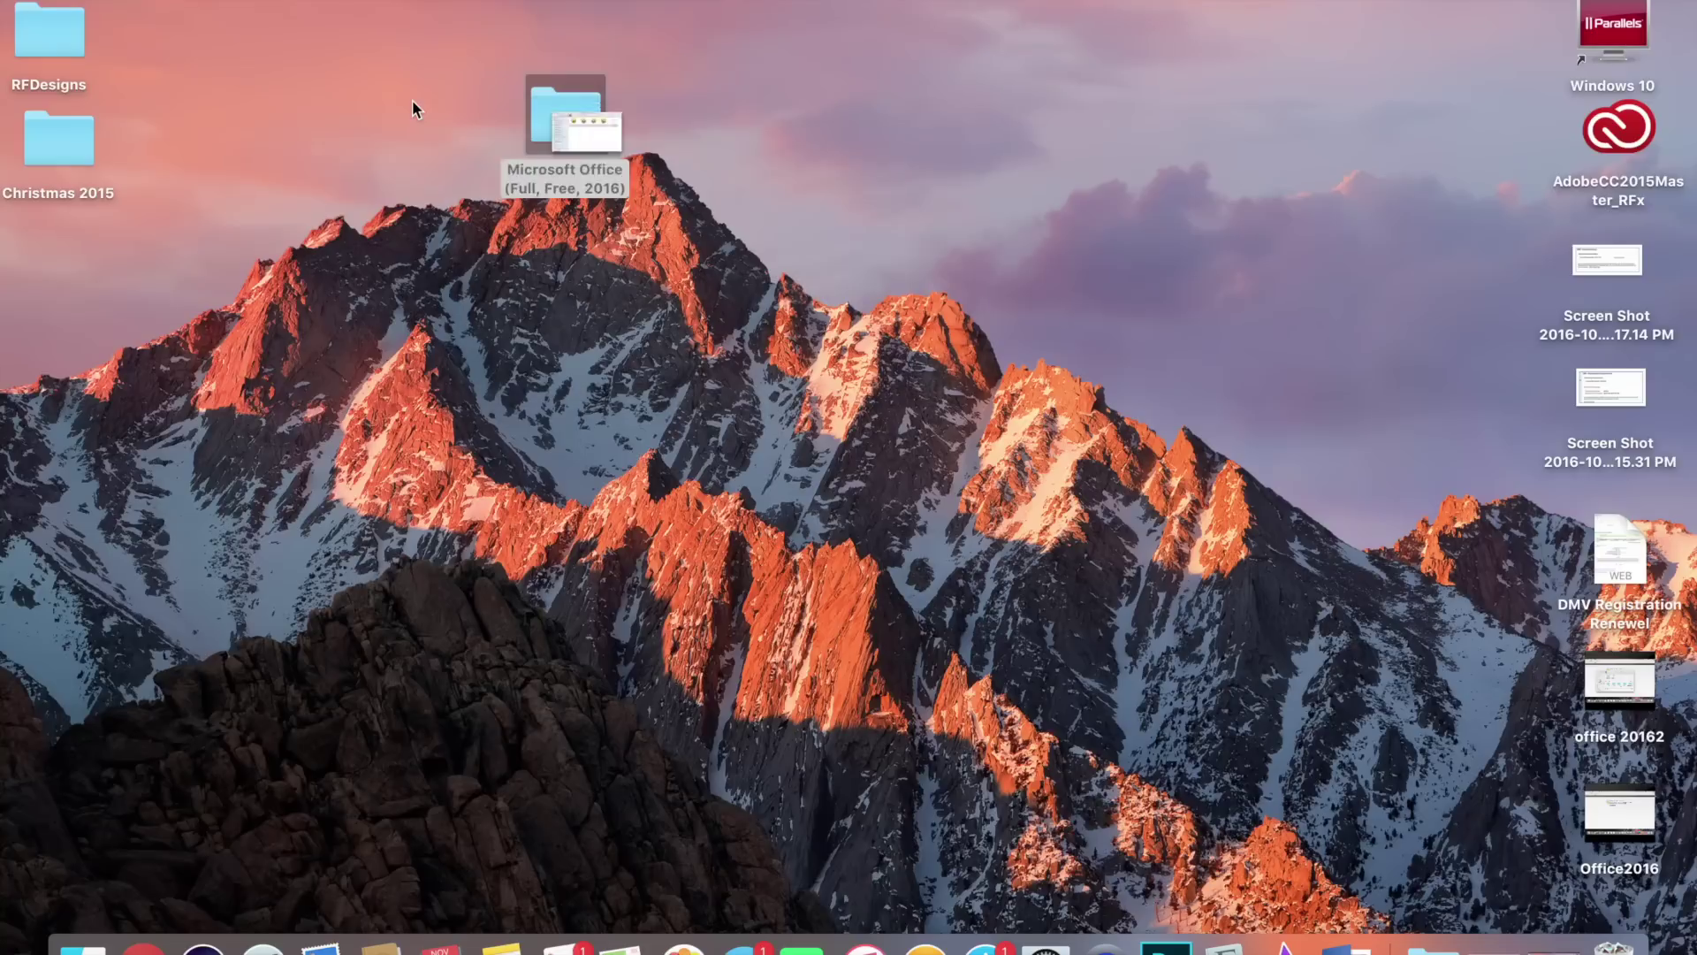
{"action": "double_click", "coordinate": [576, 141]}
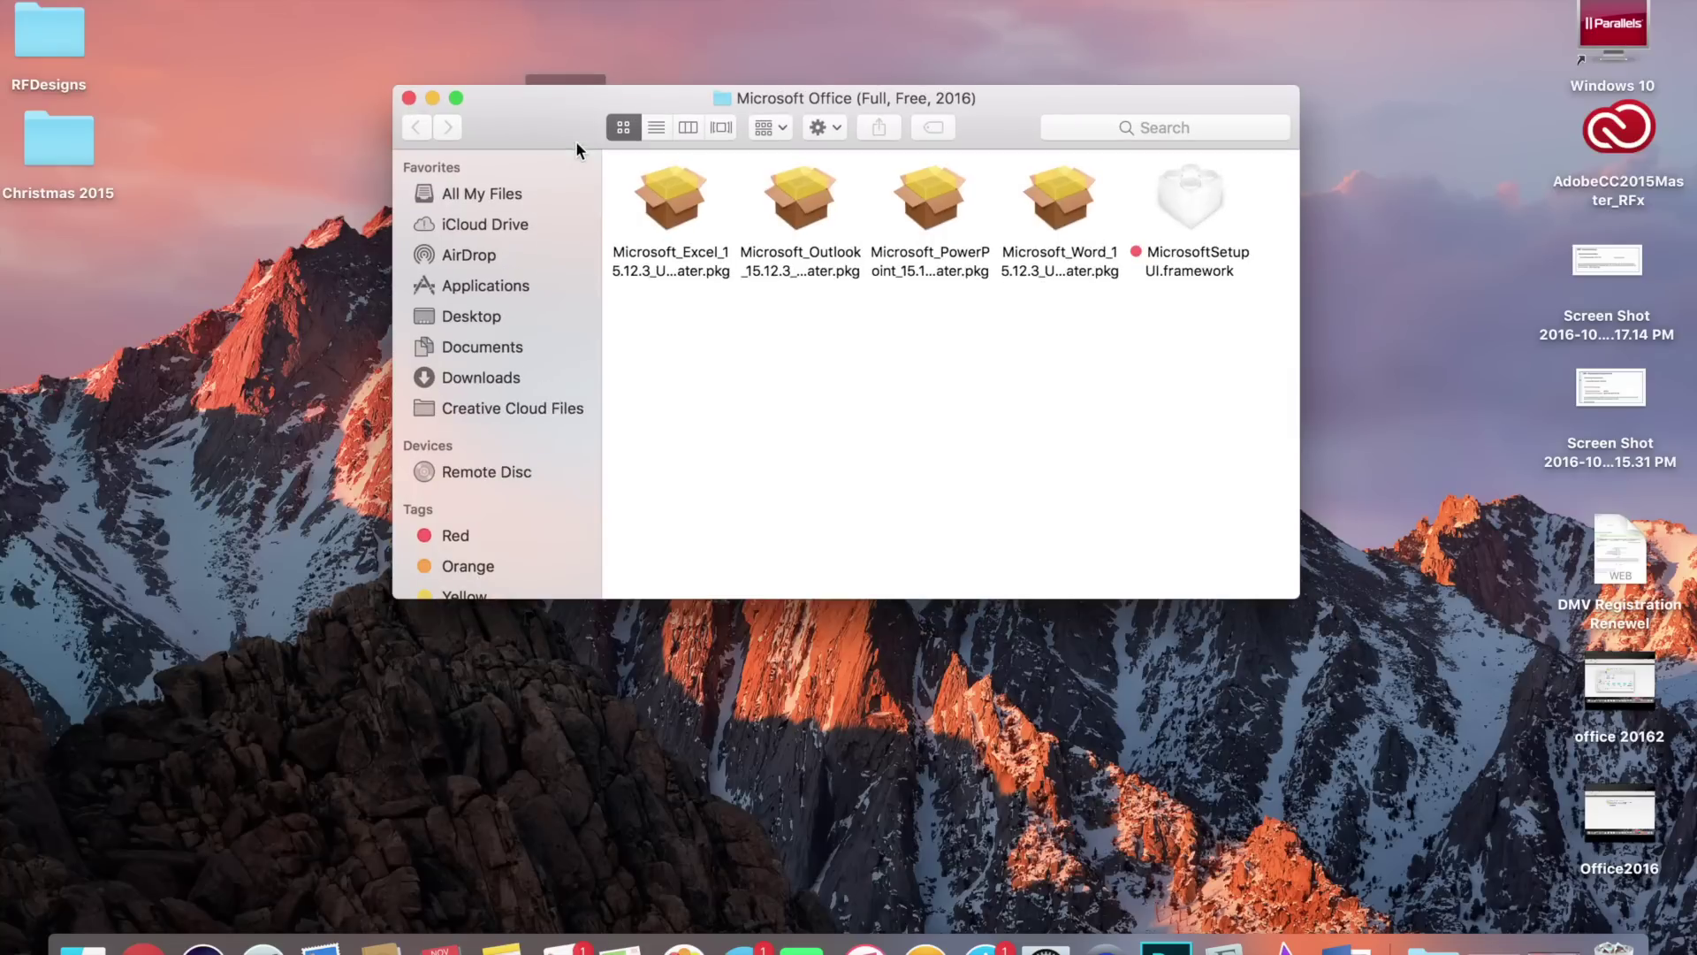
Step: Launch Microsoft PowerPoint from Applications and close its Office 365 subscription sign-up screen
{"action": "left_click", "coordinate": [496, 292]}
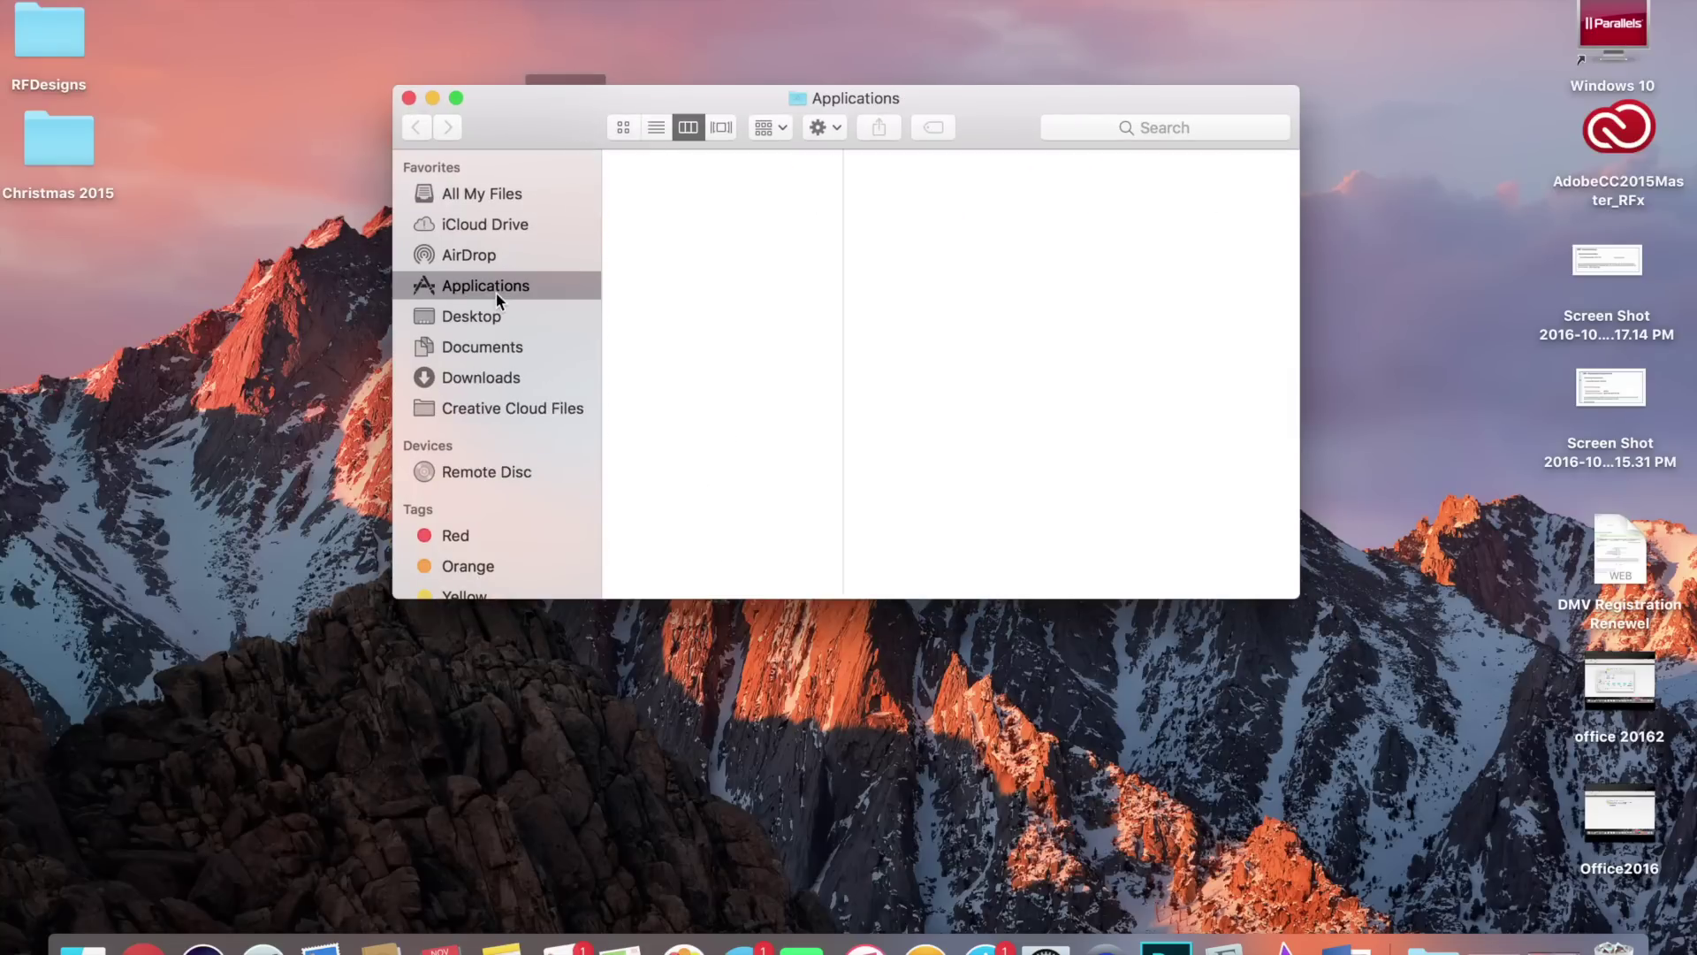
{"action": "scroll", "coordinate": [646, 435], "scroll_direction": "down", "scroll_amount": 5}
{"action": "scroll", "coordinate": [645, 434], "scroll_direction": "down", "scroll_amount": 4}
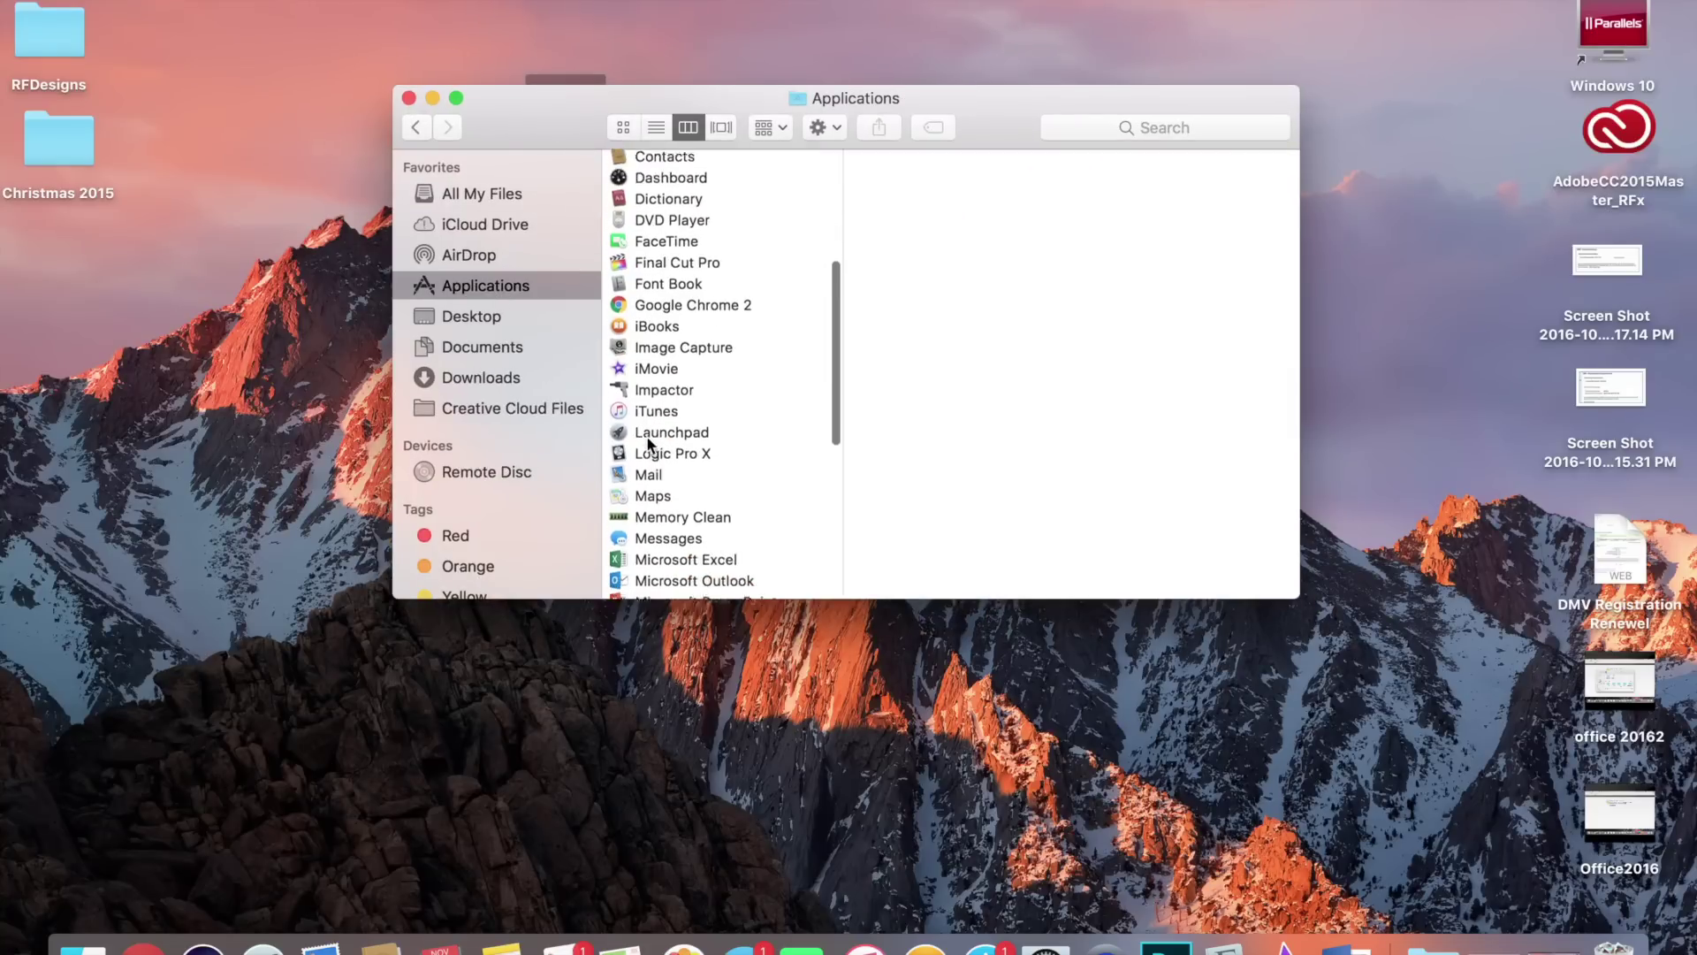
{"action": "left_click", "coordinate": [681, 479]}
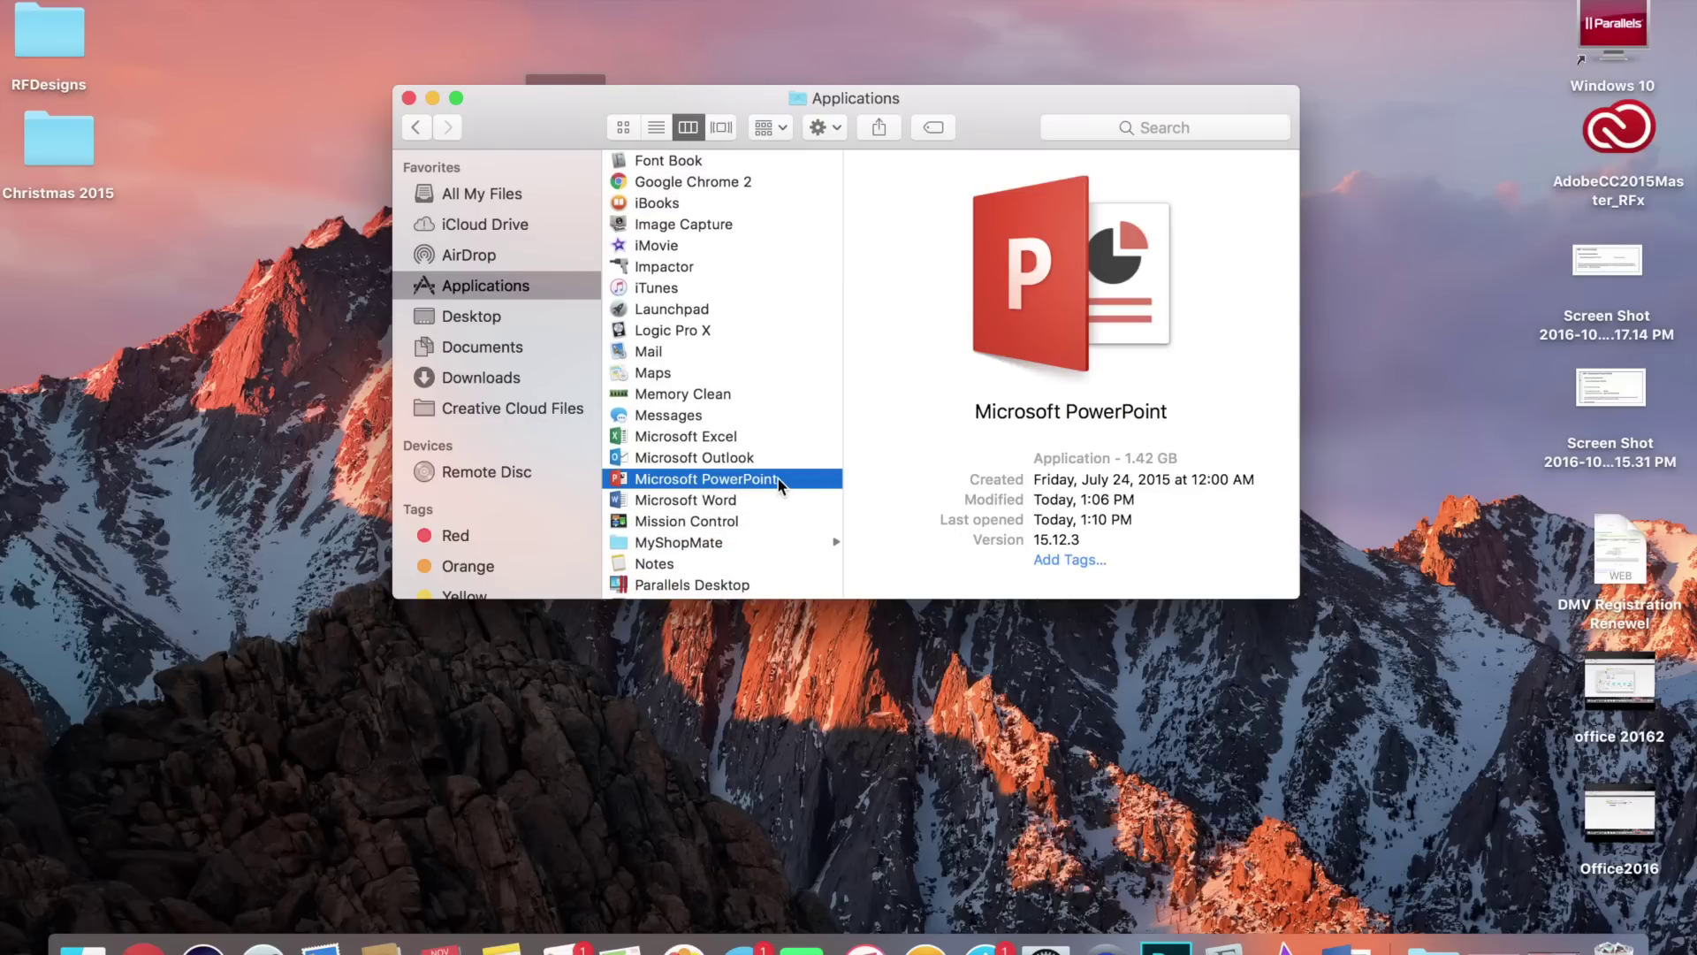
{"action": "double_click", "coordinate": [778, 479]}
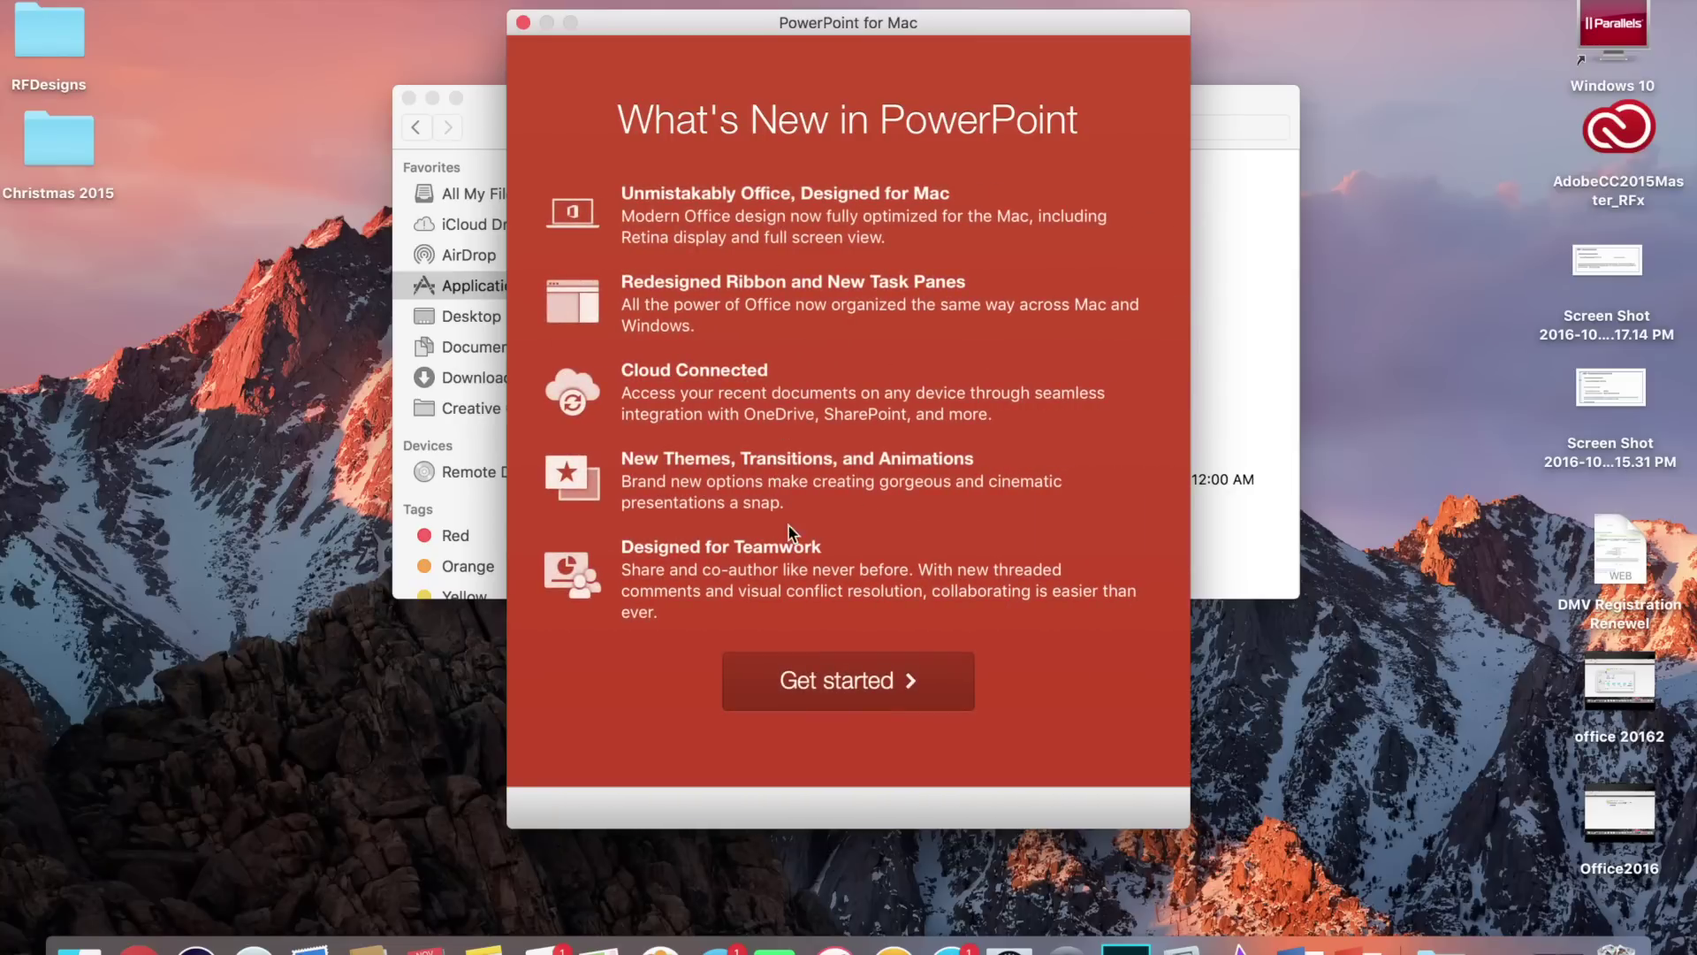
{"action": "left_click", "coordinate": [868, 690]}
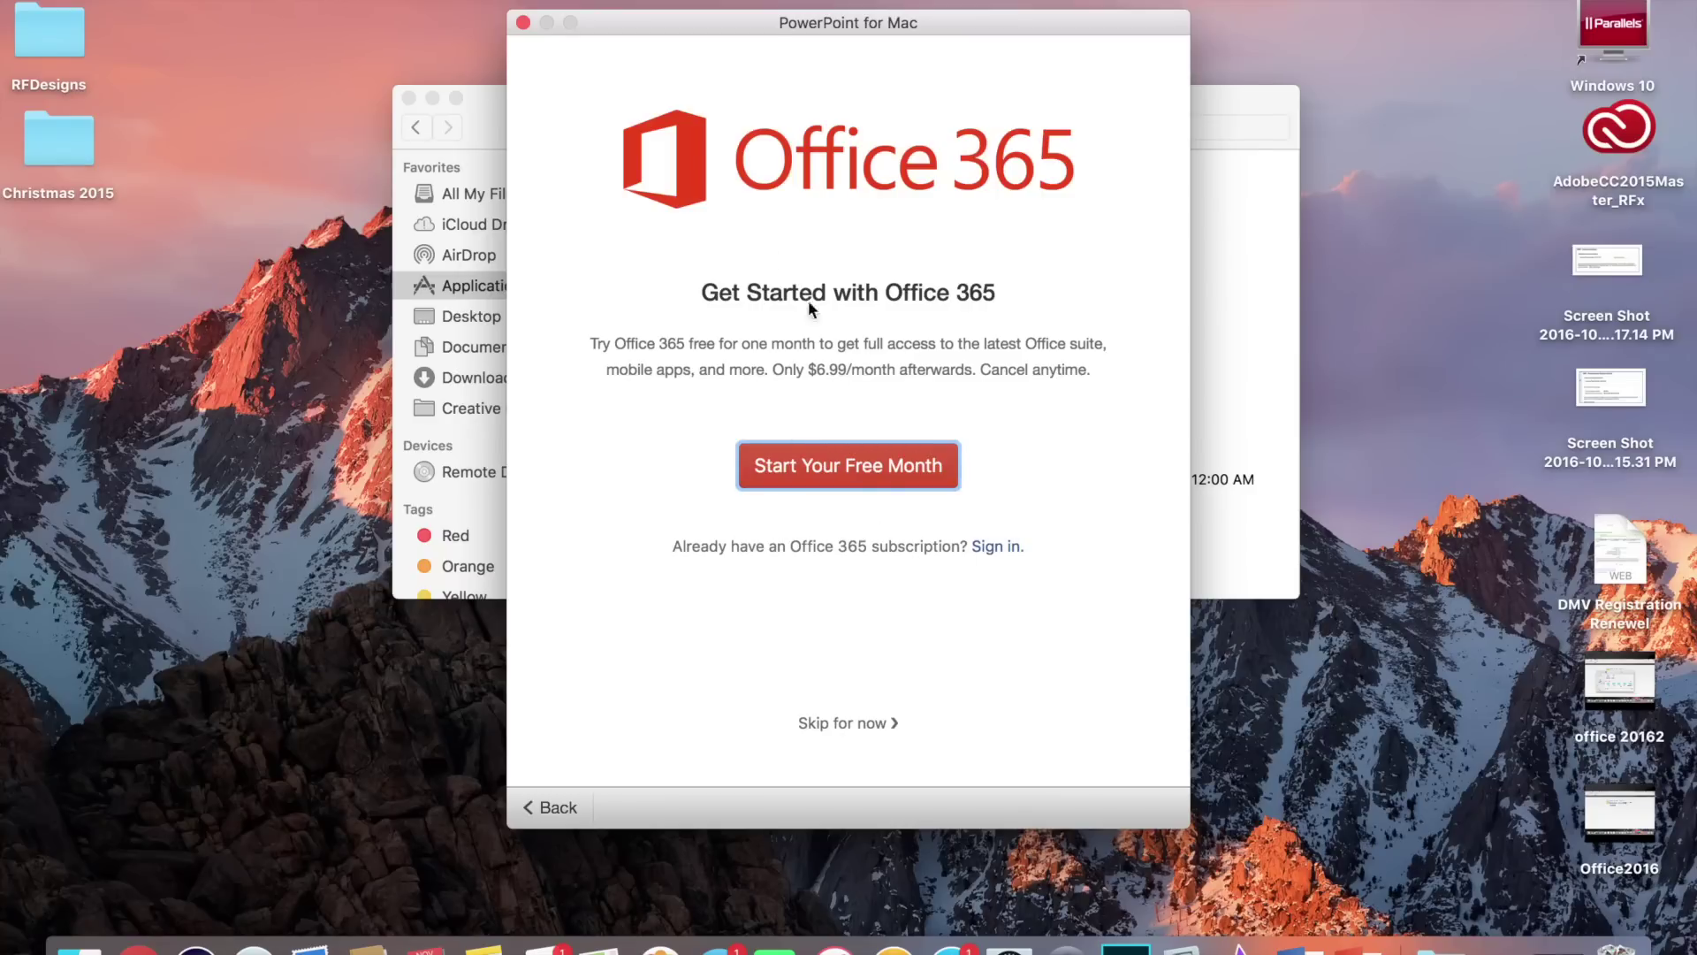
{"action": "left_click", "coordinate": [523, 22]}
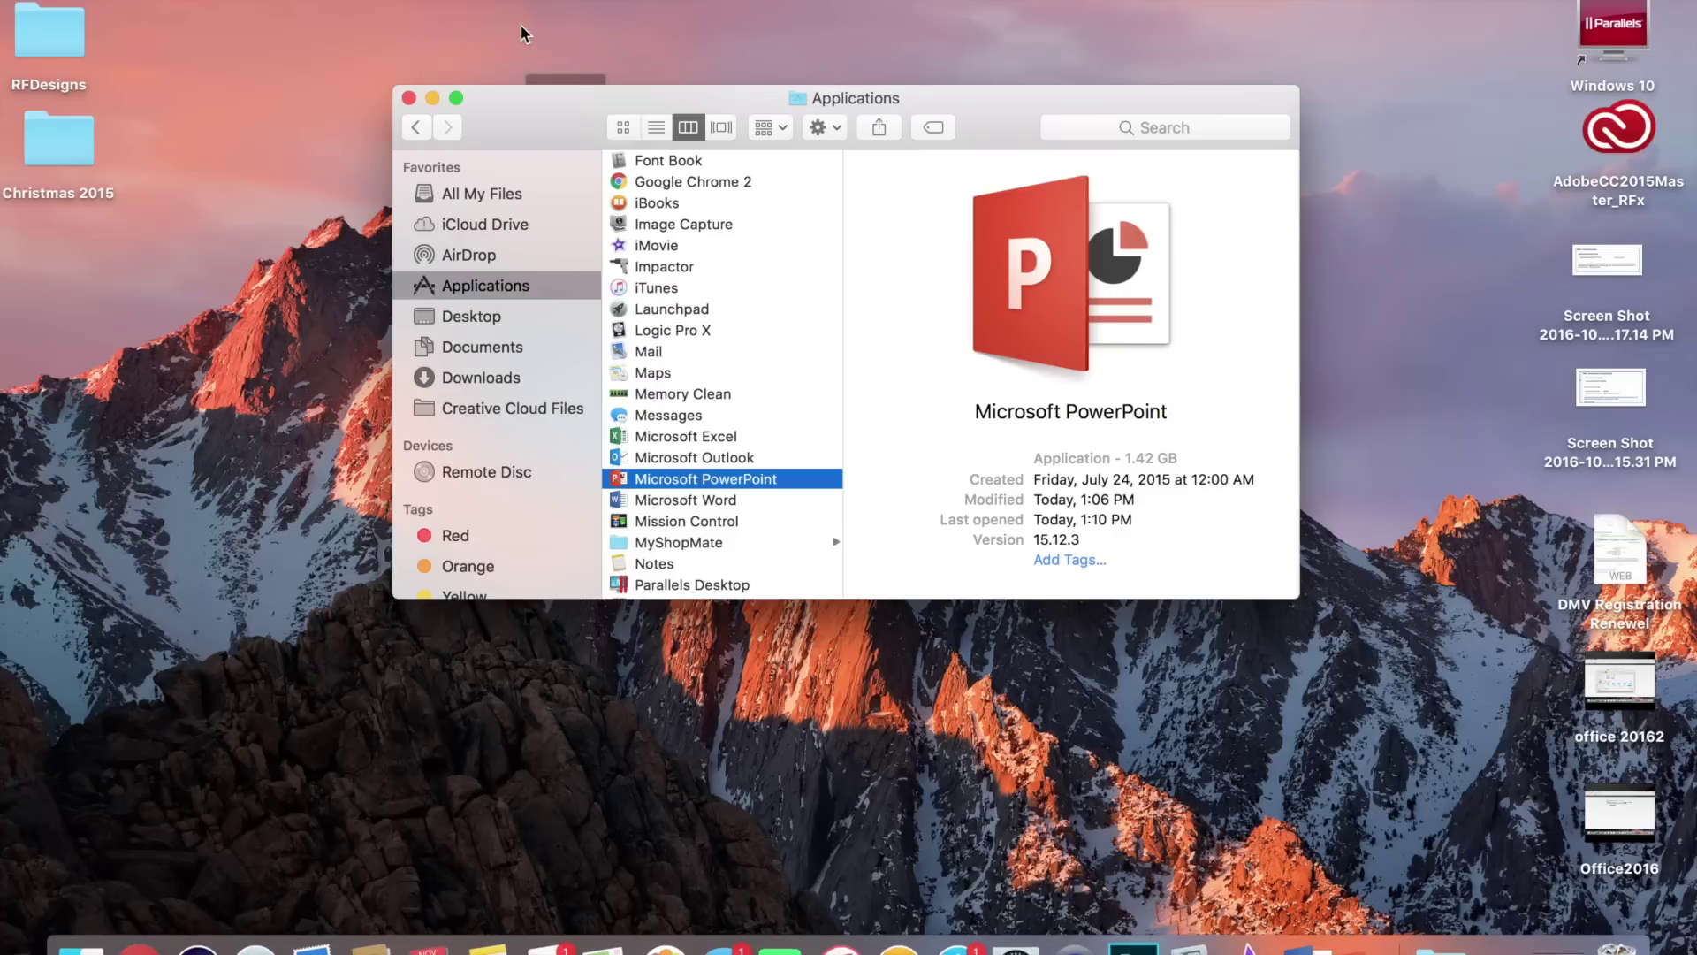
{"action": "right_click", "coordinate": [718, 482]}
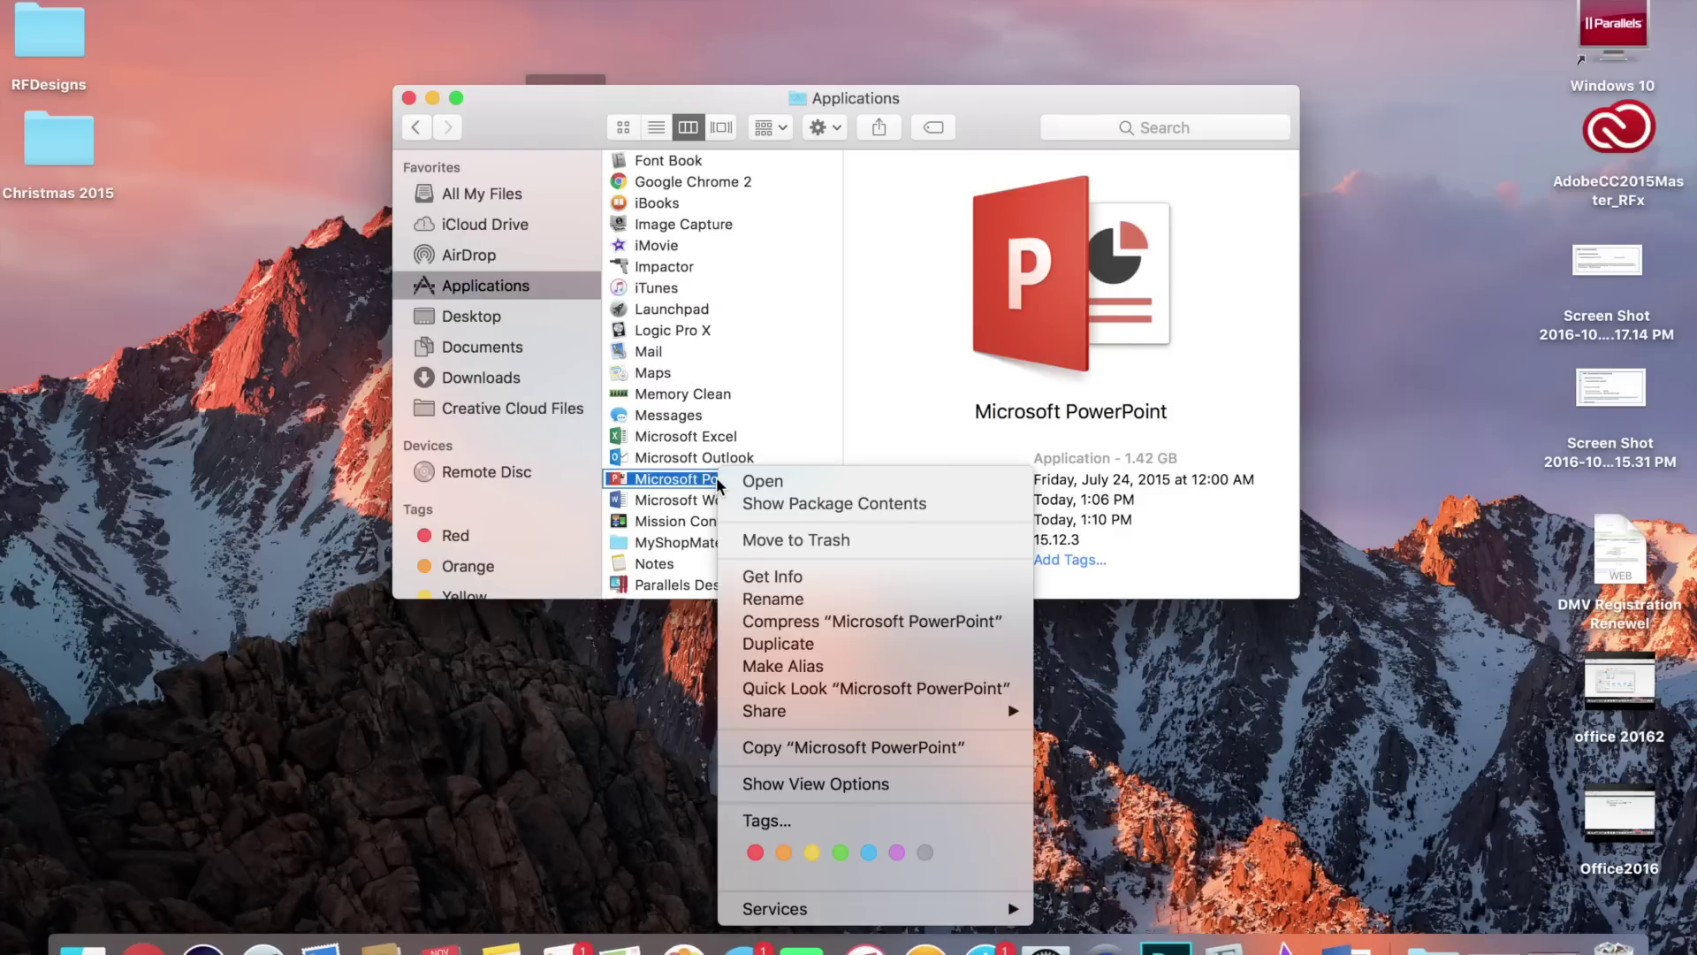
Step: Paste MicrosoftSetupUI.framework into PowerPoint's package Contents/Frameworks, replacing the existing copy with the admin password
{"action": "left_click", "coordinate": [778, 504]}
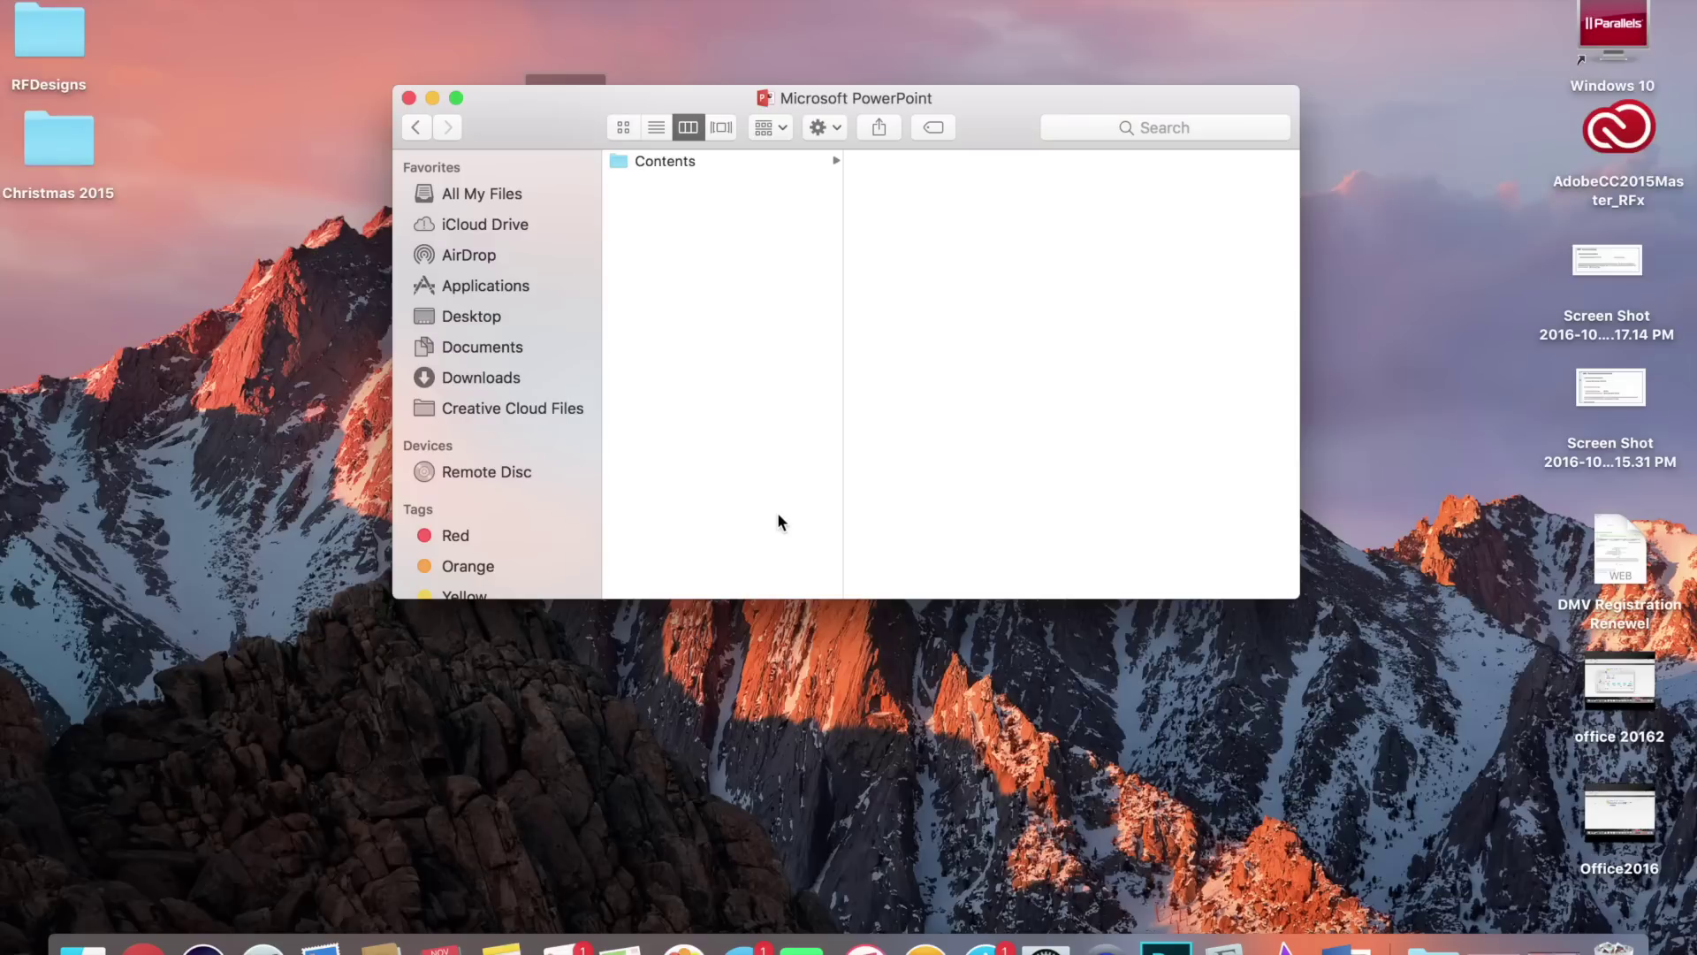
{"action": "left_click", "coordinate": [694, 162]}
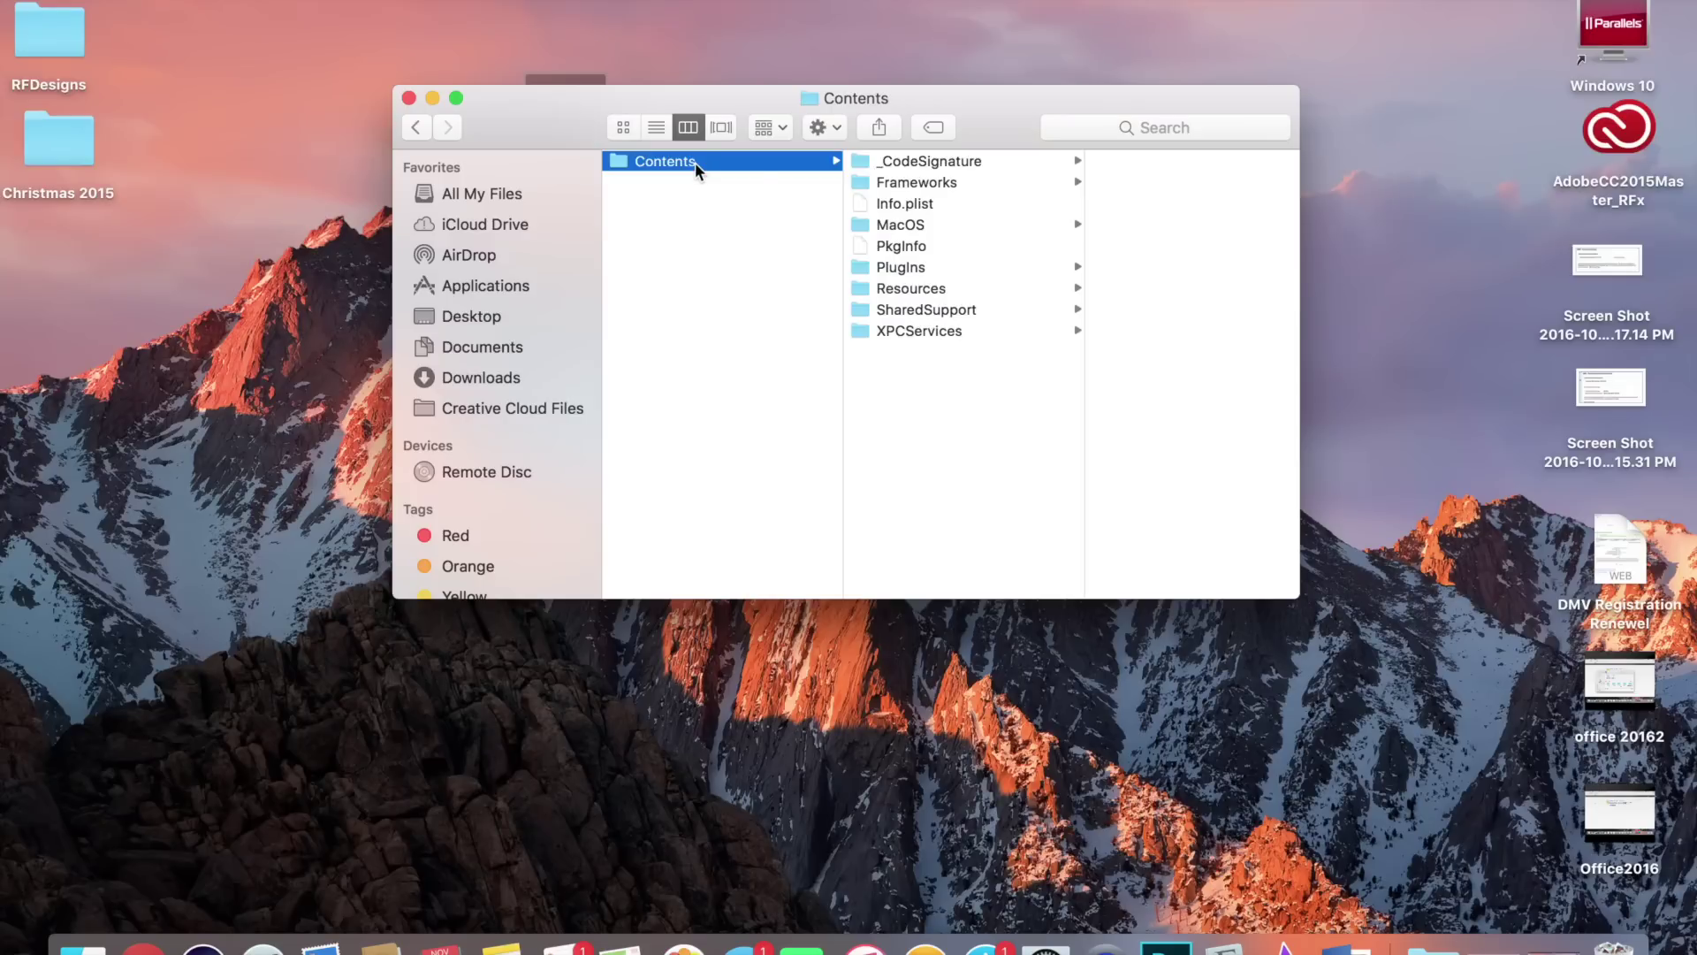
{"action": "left_click", "coordinate": [898, 187]}
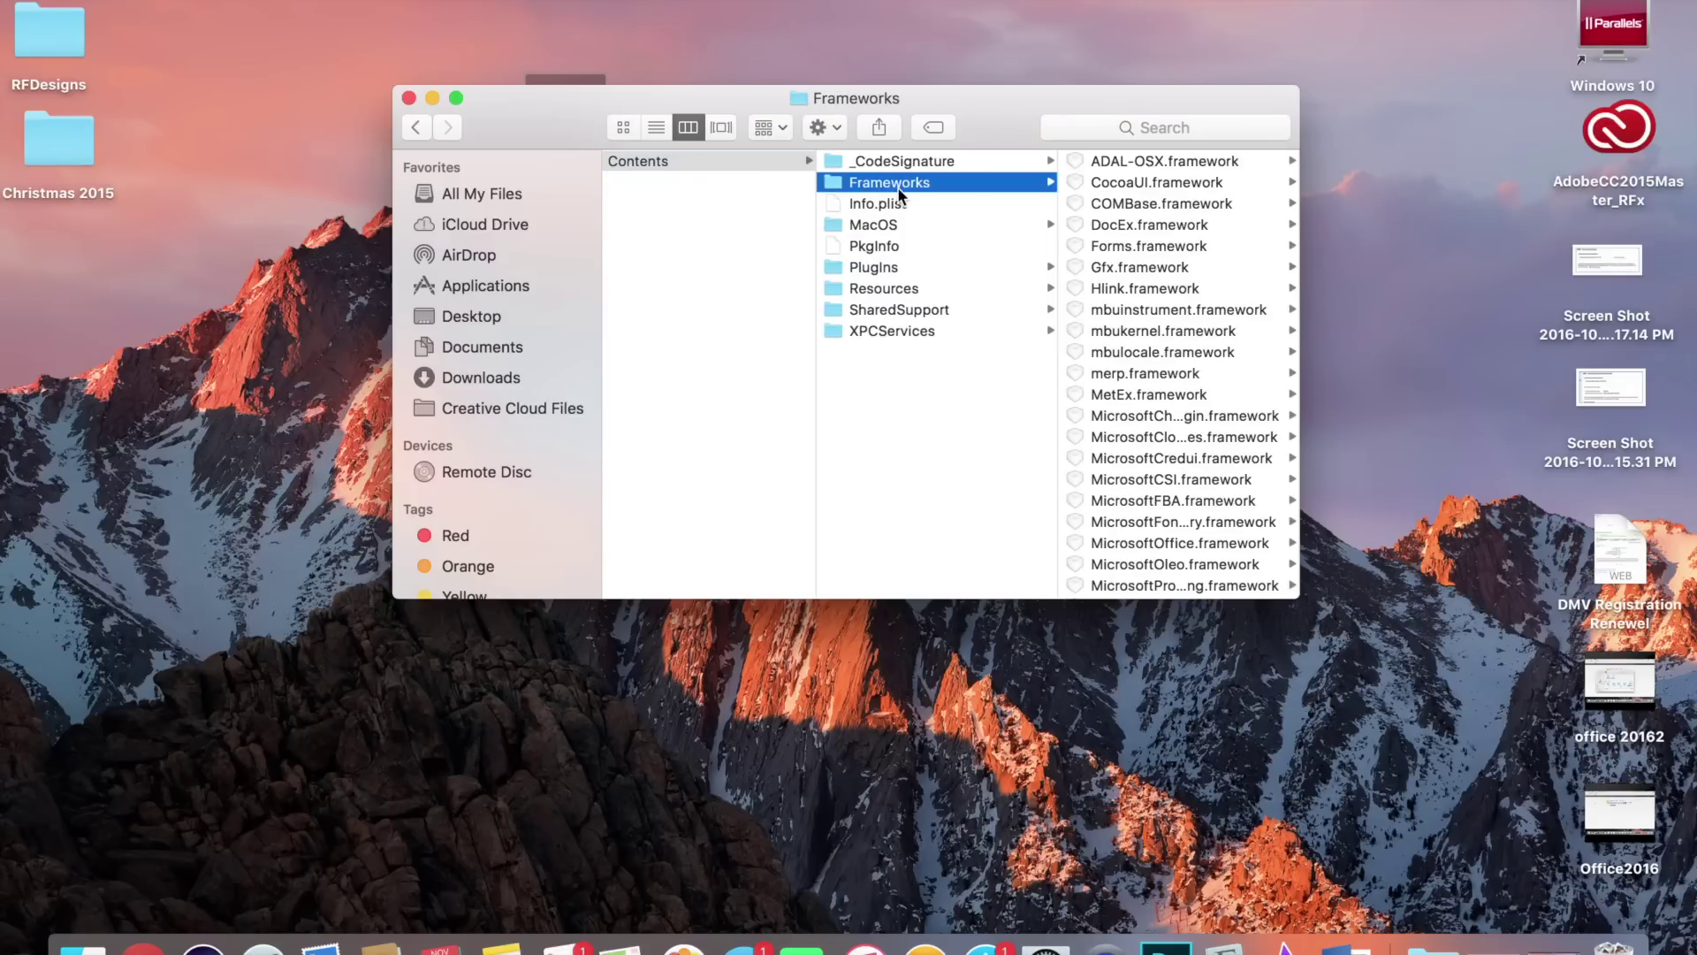
{"action": "left_click", "coordinate": [623, 127]}
{"action": "scroll", "coordinate": [875, 469], "scroll_direction": "down", "scroll_amount": 10}
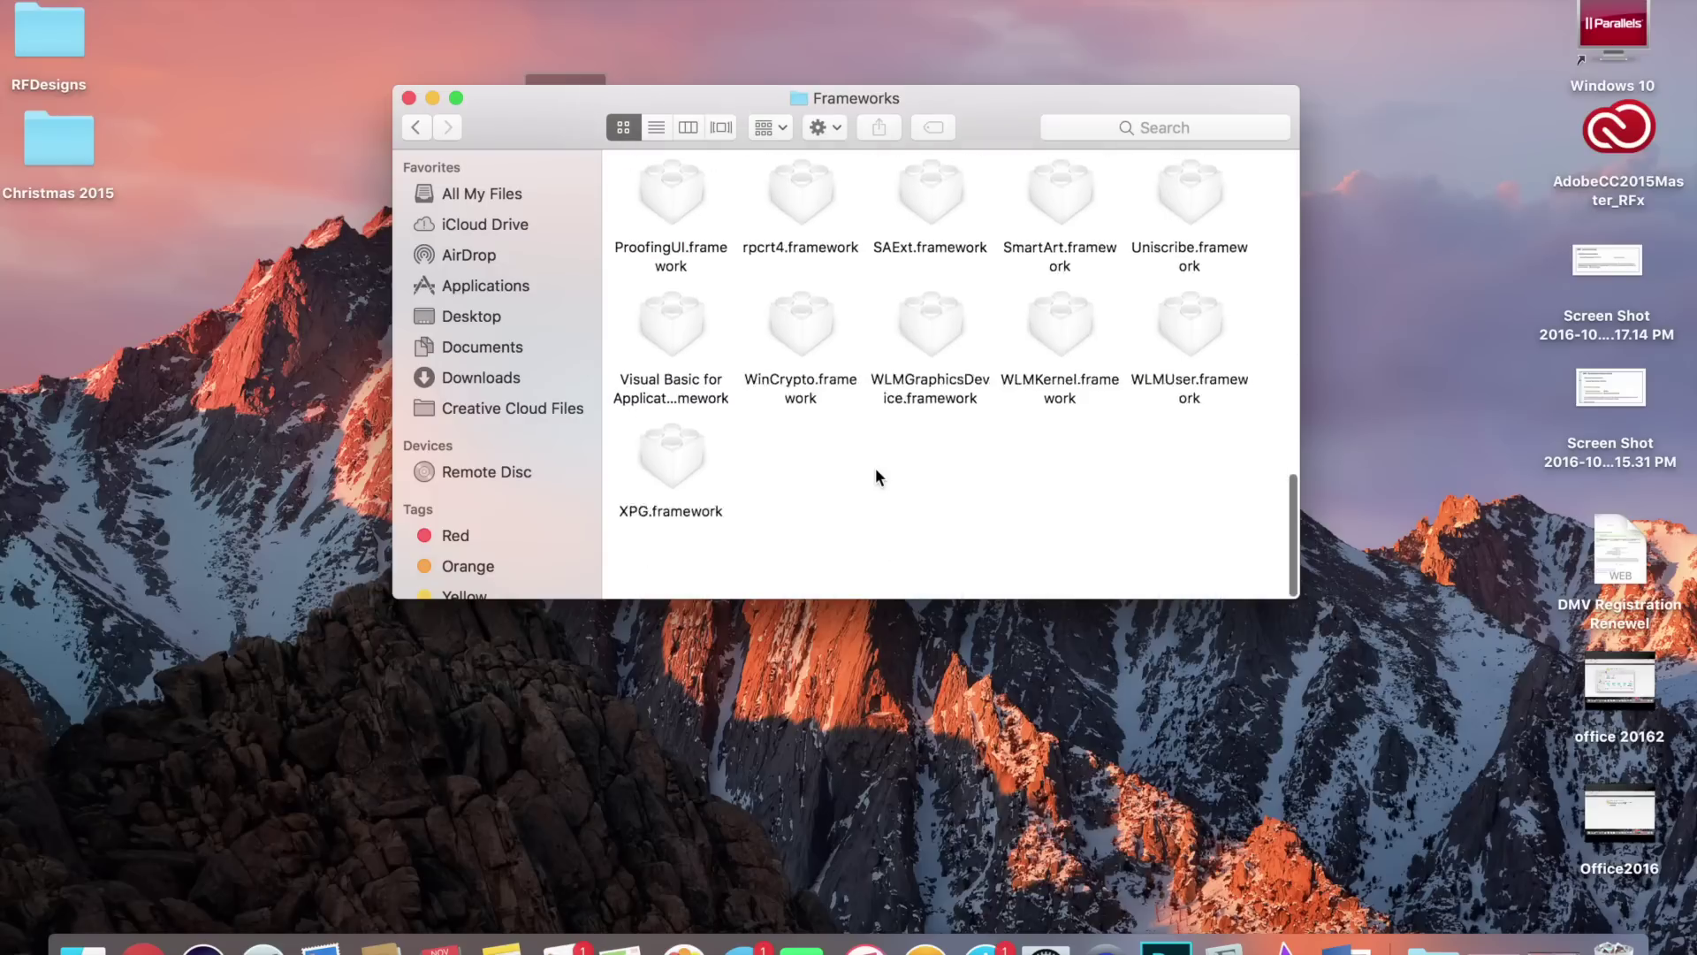
{"action": "right_click", "coordinate": [812, 528]}
{"action": "left_click", "coordinate": [847, 610]}
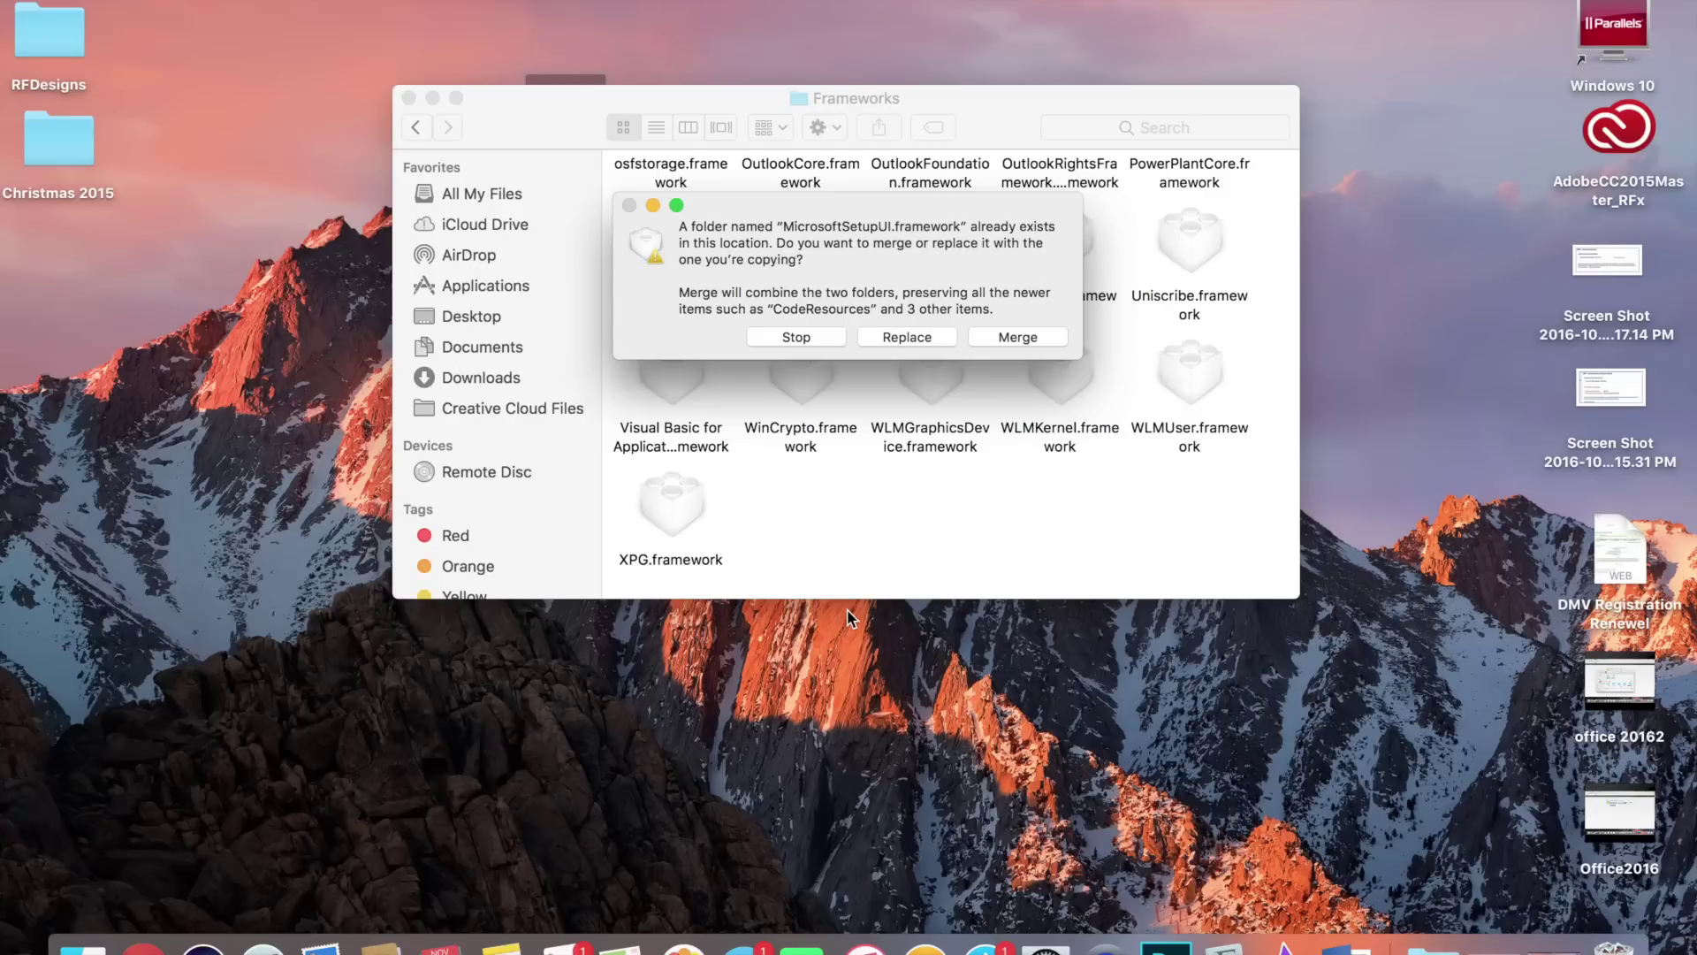
{"action": "left_click", "coordinate": [910, 335]}
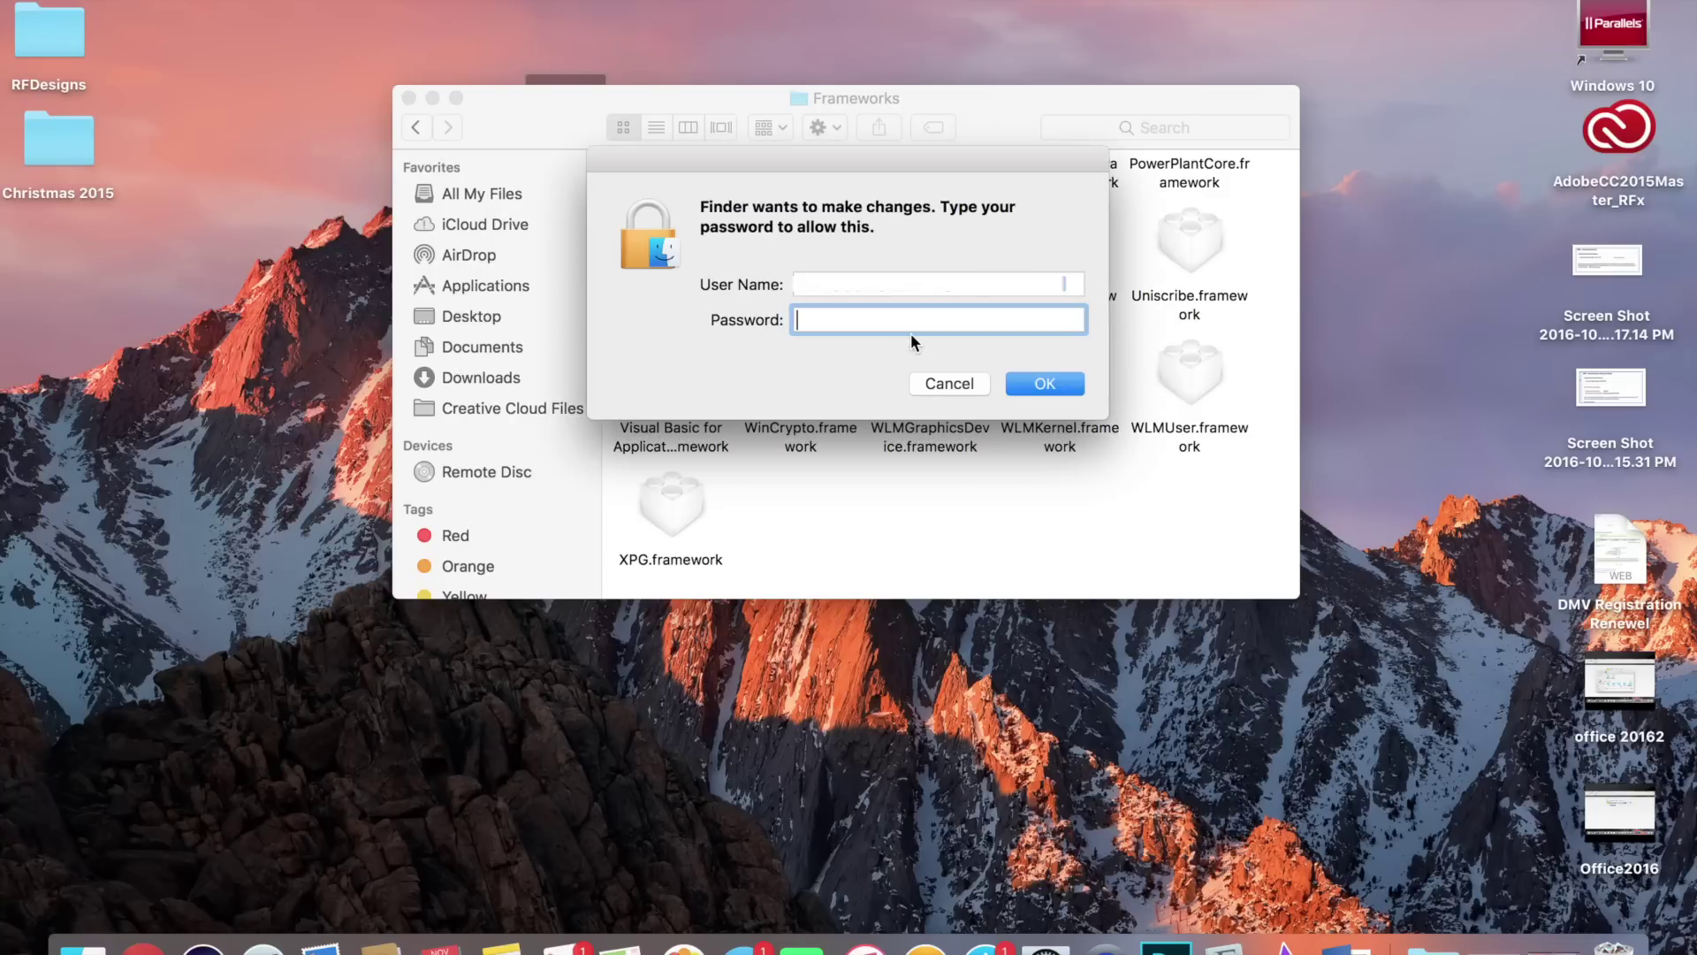
{"action": "type", "text": "••••••••"}
{"action": "key", "text": "Return"}
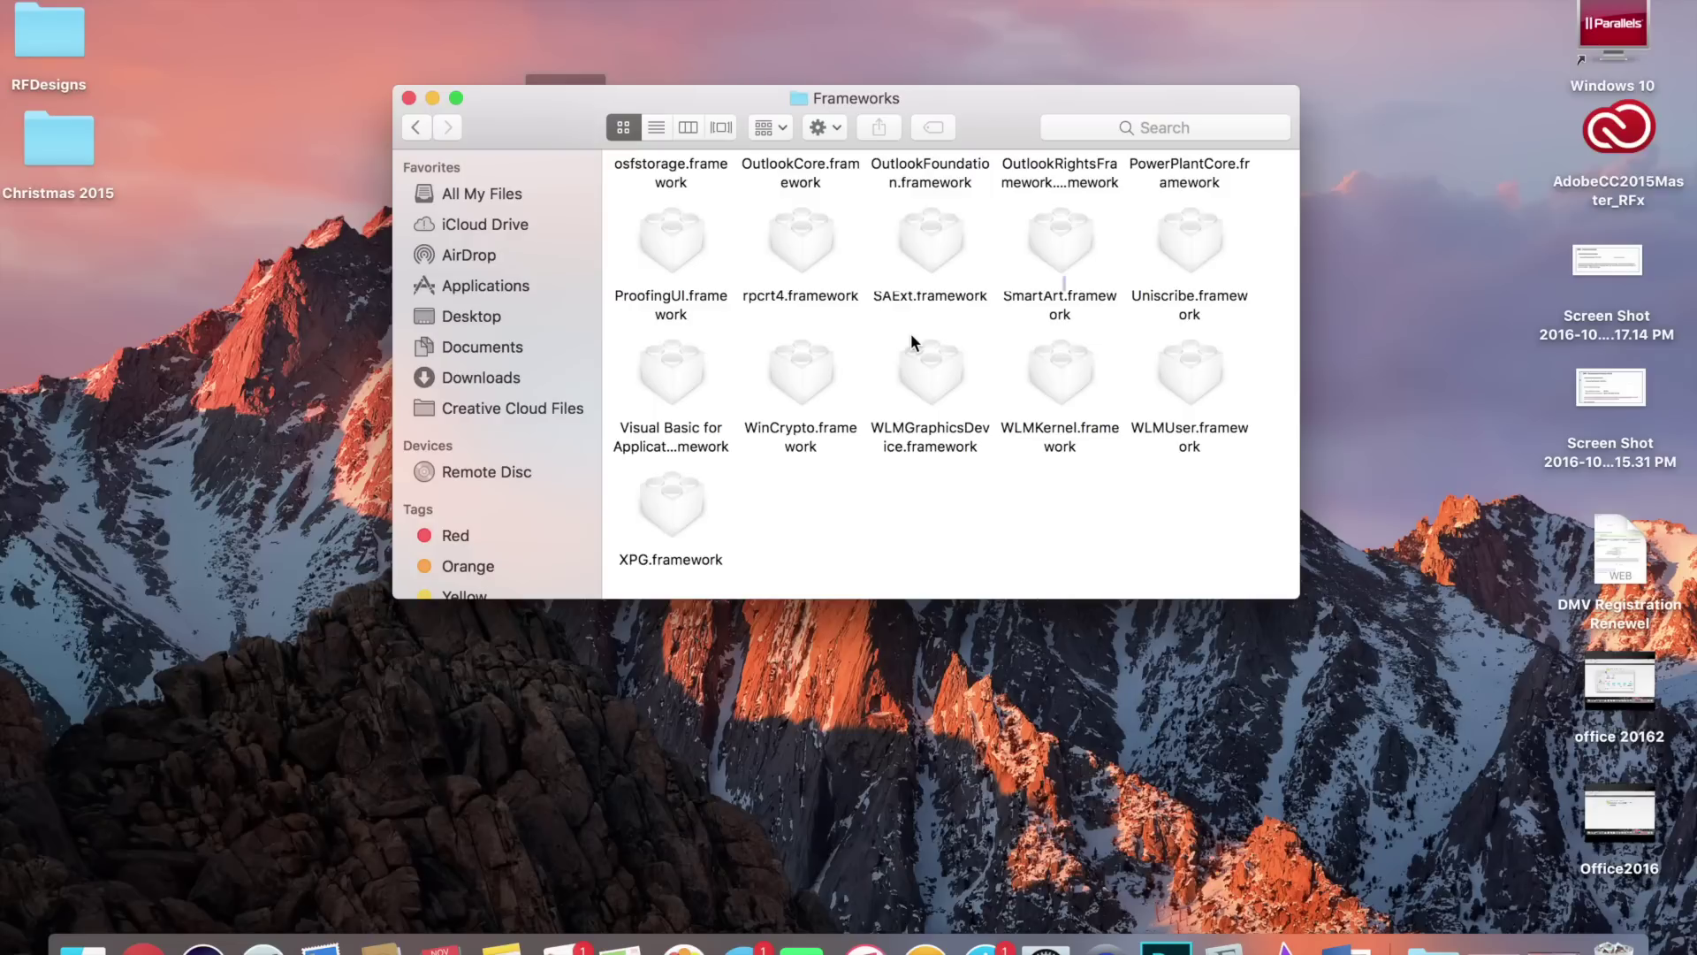
{"action": "scroll", "coordinate": [910, 333], "scroll_direction": "up", "scroll_amount": 1}
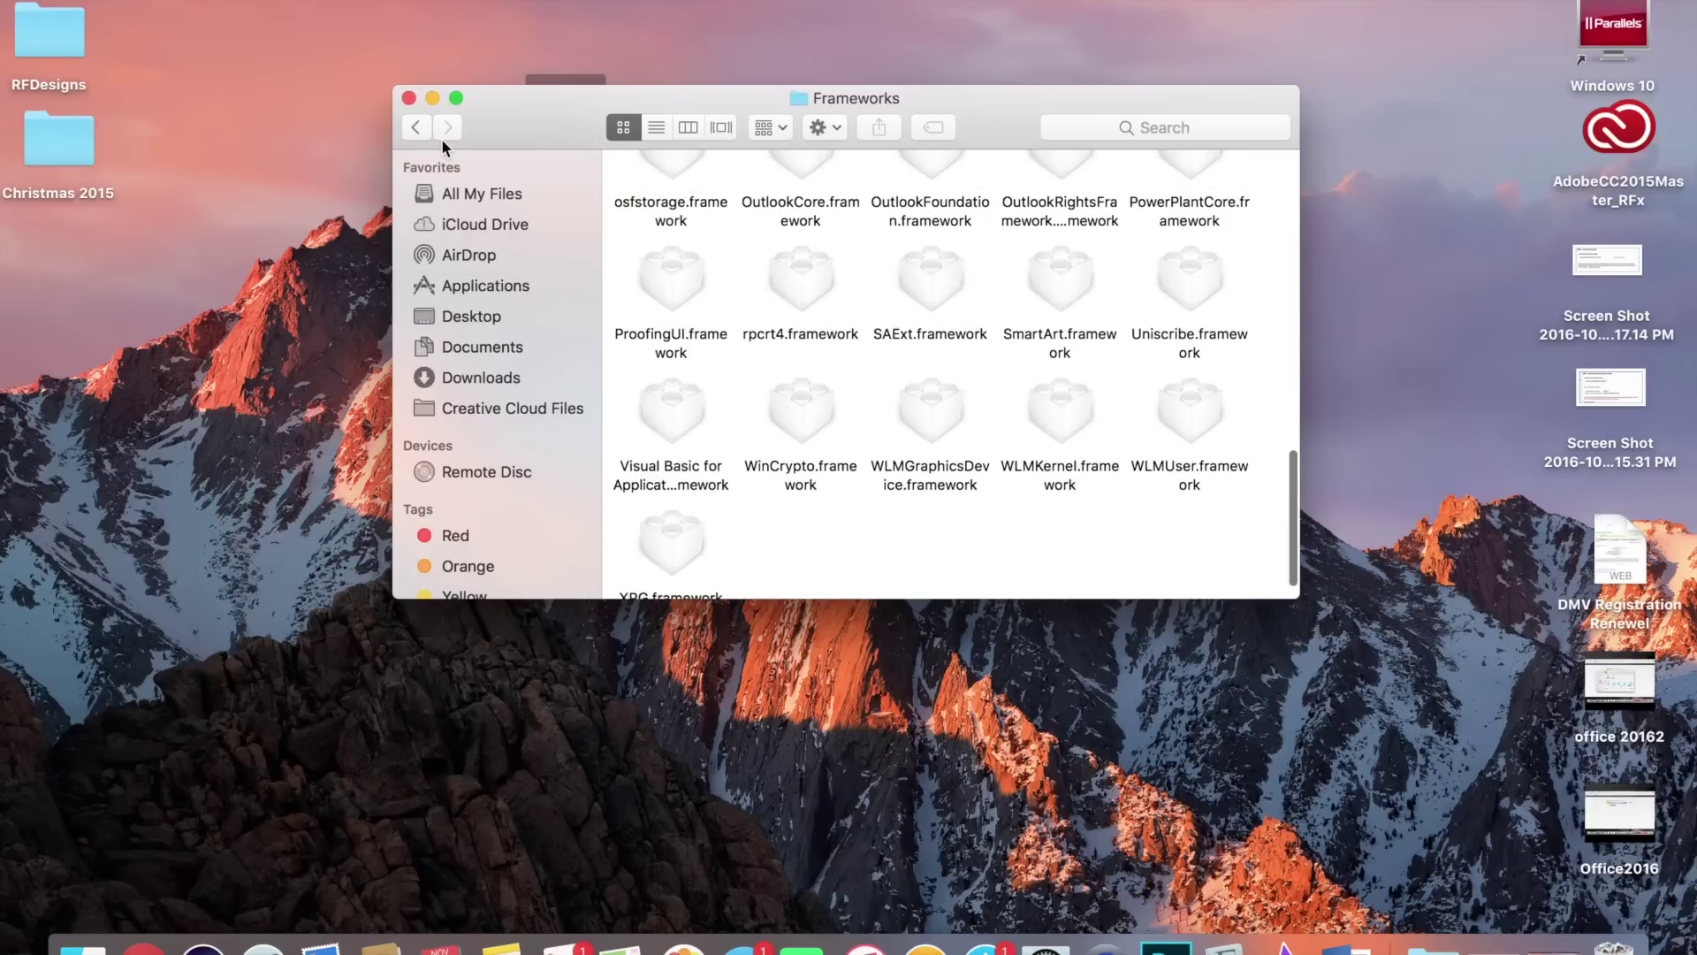
Step: Close the Frameworks window and show Applications in a new Finder window
{"action": "left_click", "coordinate": [409, 98]}
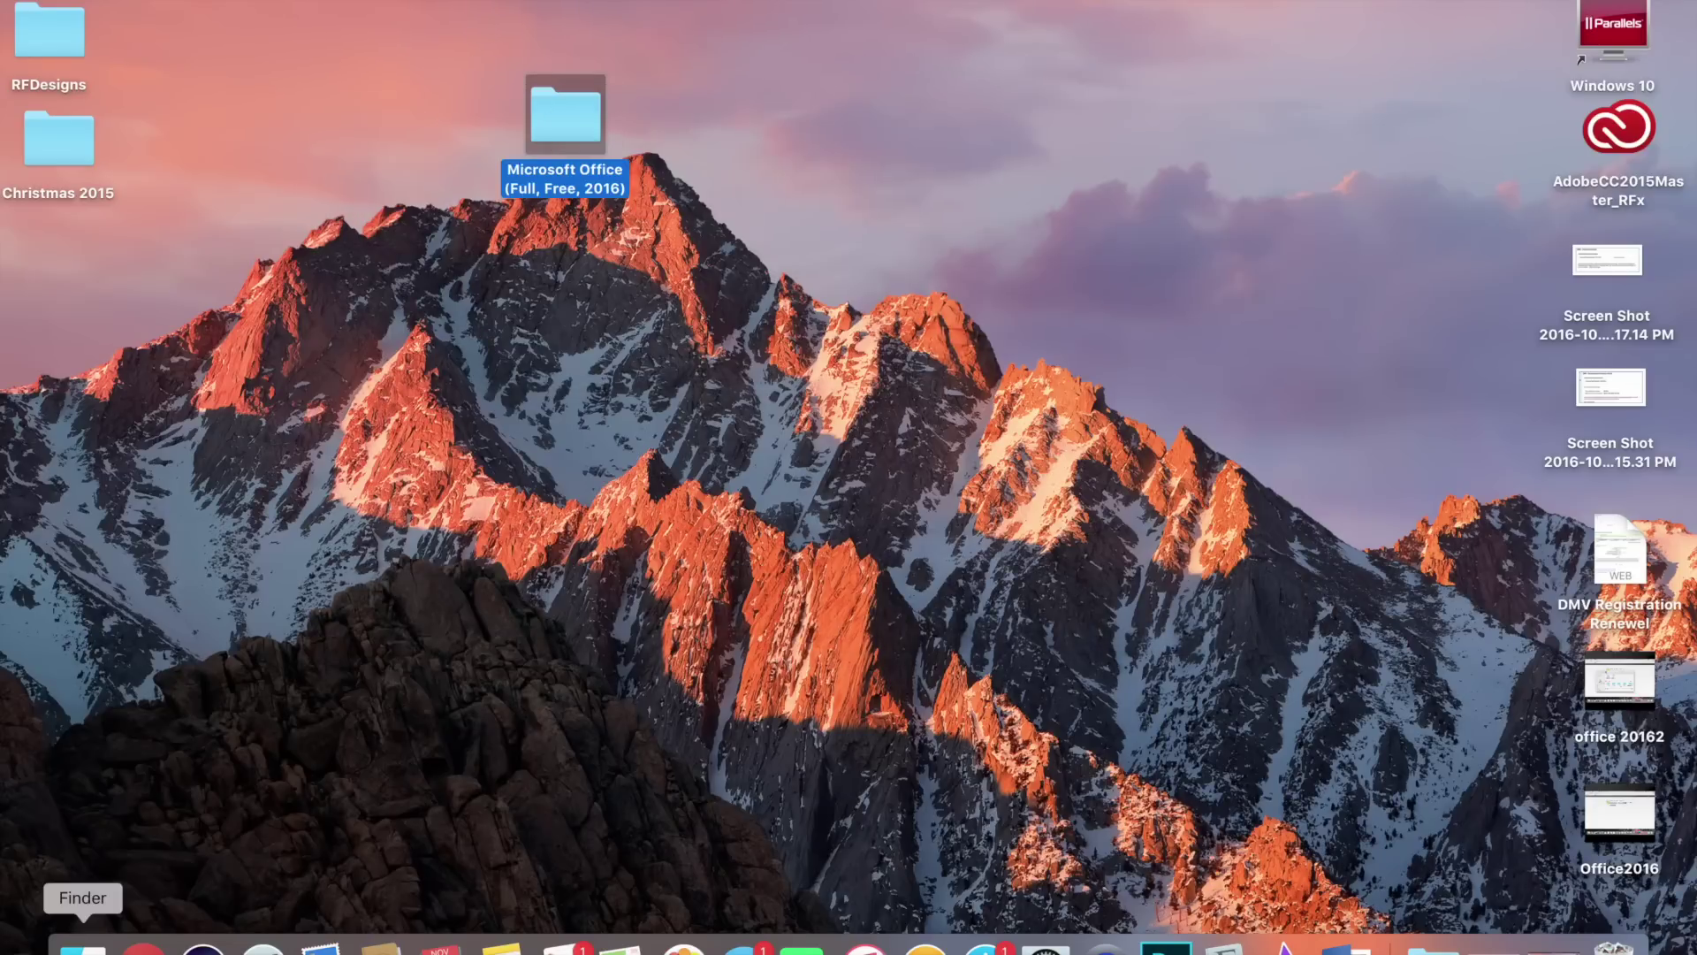
{"action": "left_click", "coordinate": [82, 946]}
{"action": "left_click", "coordinate": [364, 458]}
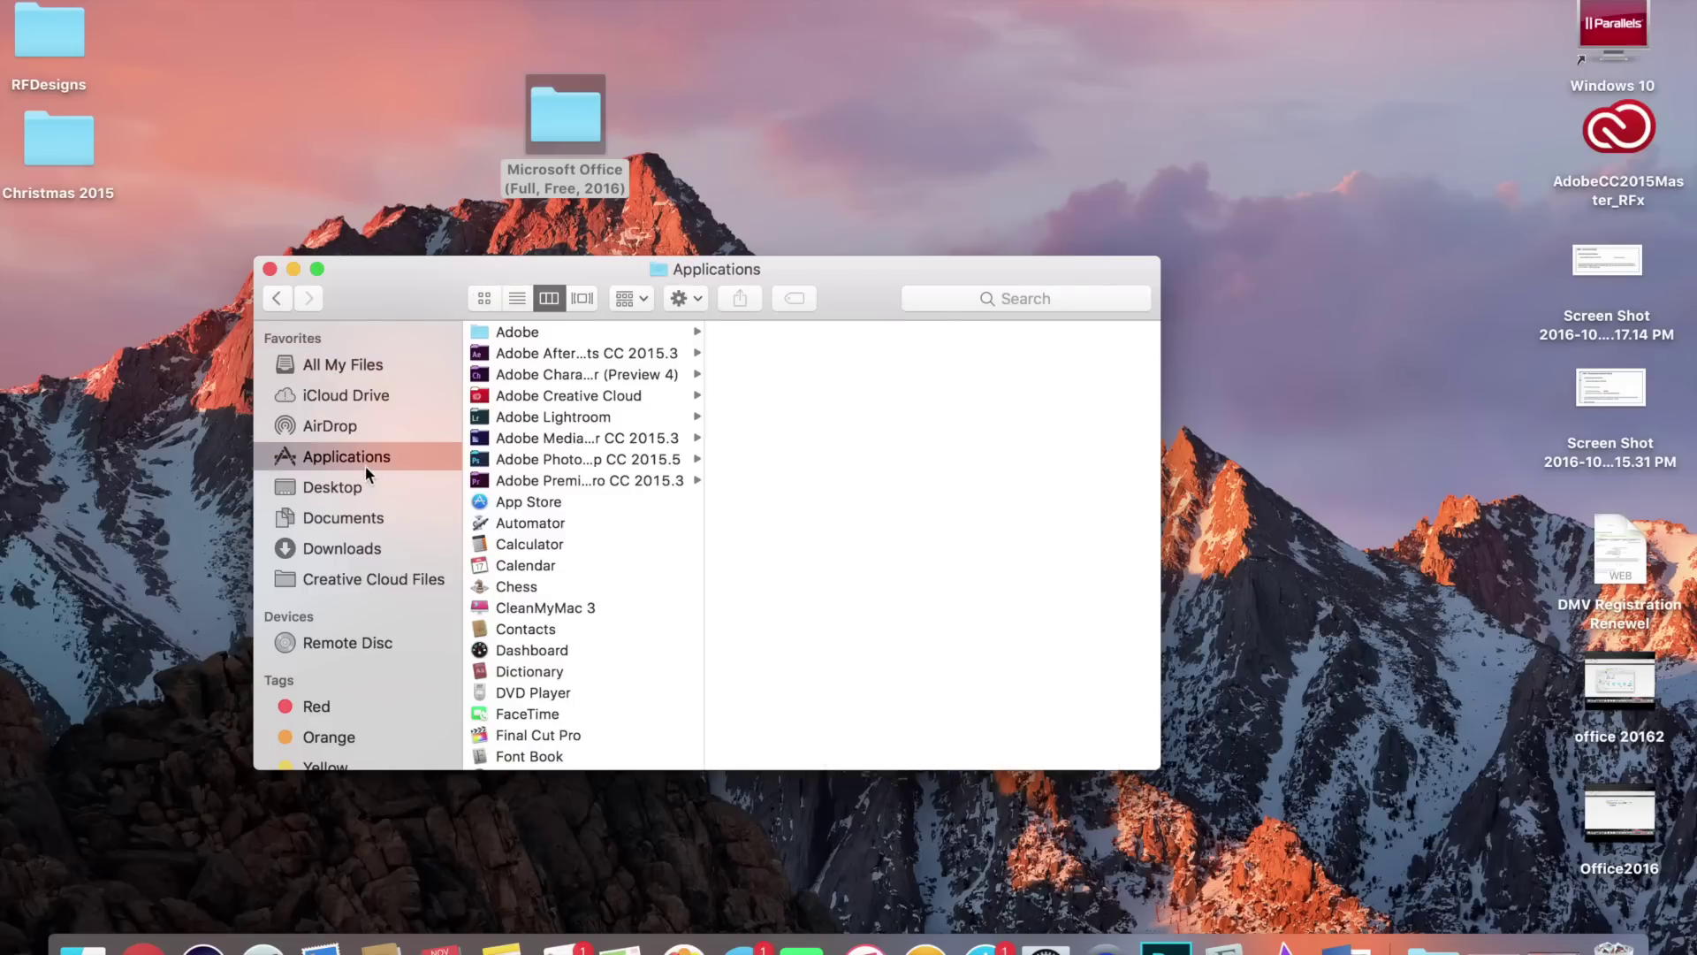
{"action": "scroll", "coordinate": [557, 583], "scroll_direction": "down", "scroll_amount": 15}
{"action": "scroll", "coordinate": [561, 591], "scroll_direction": "up", "scroll_amount": 2}
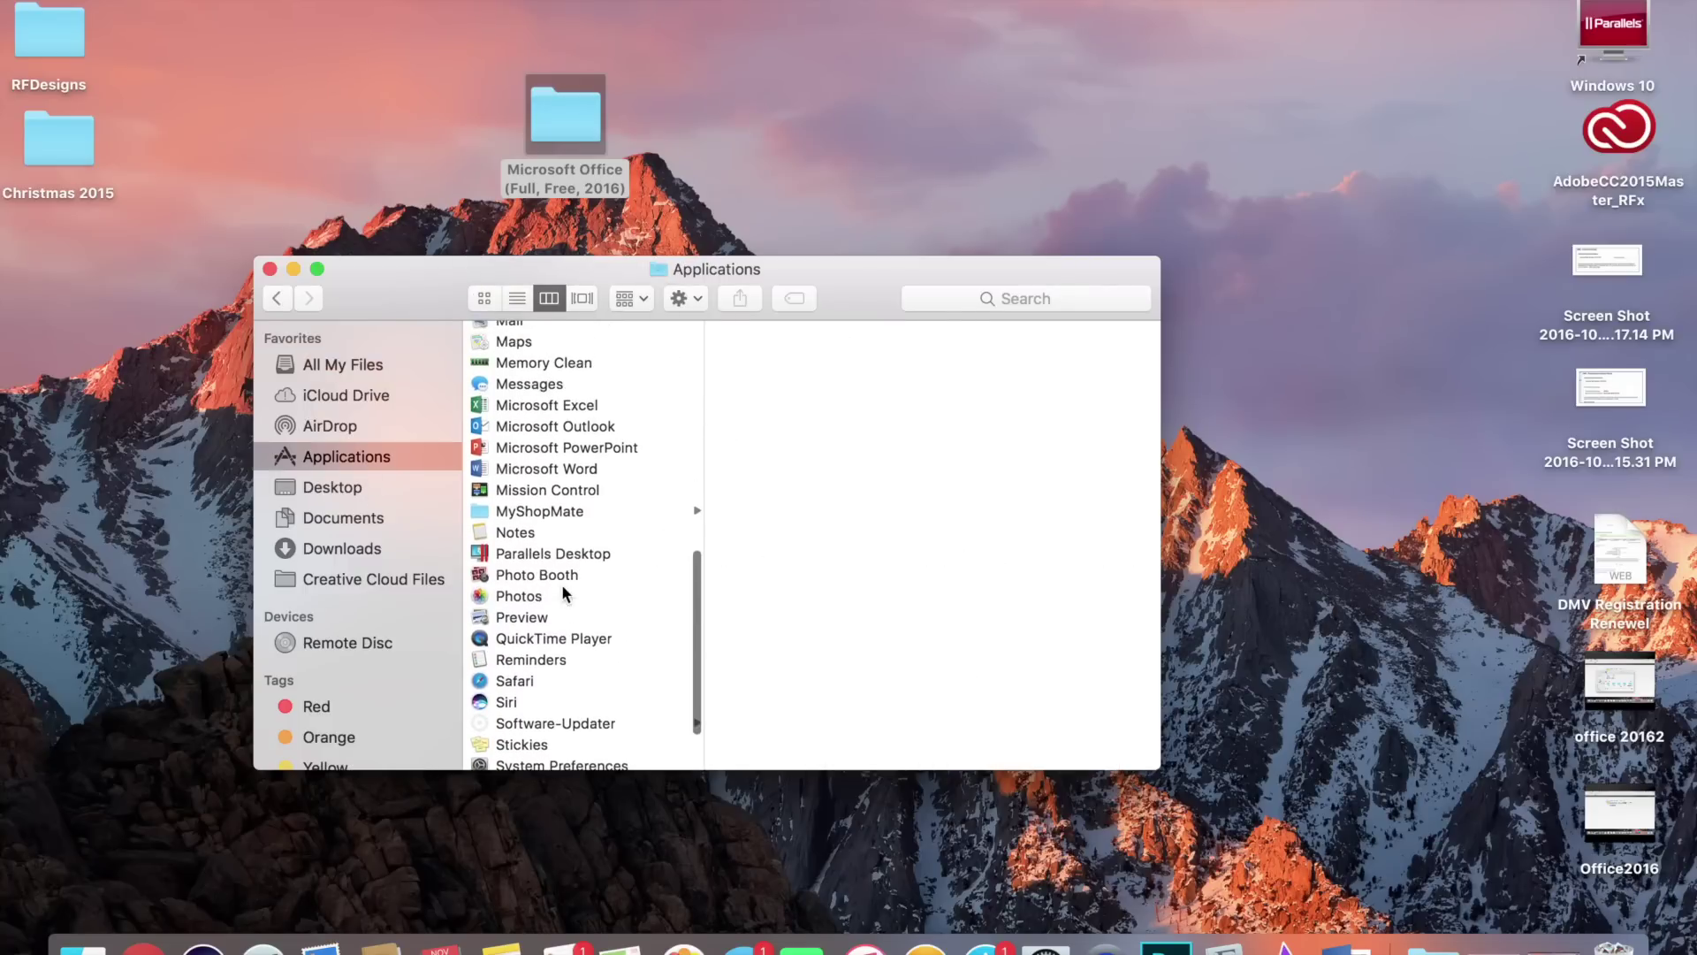
Step: Relaunch PowerPoint, confirm the You're All Set screen, and close the template gallery
{"action": "double_click", "coordinate": [587, 448]}
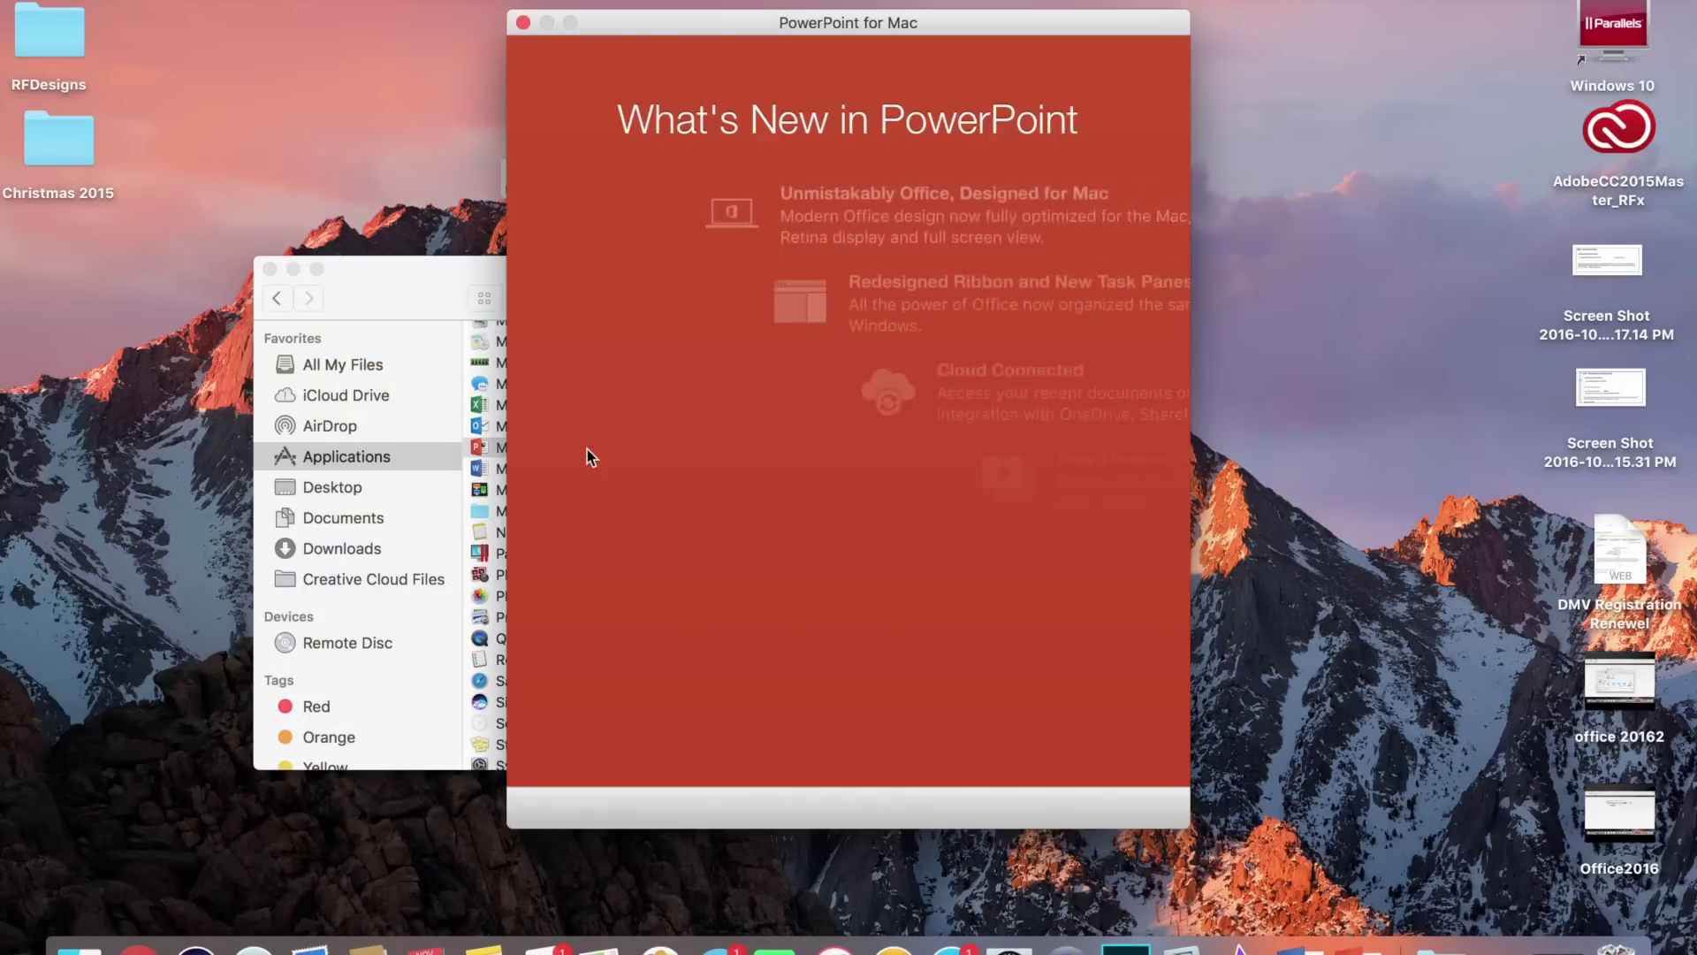
{"action": "left_click", "coordinate": [842, 685]}
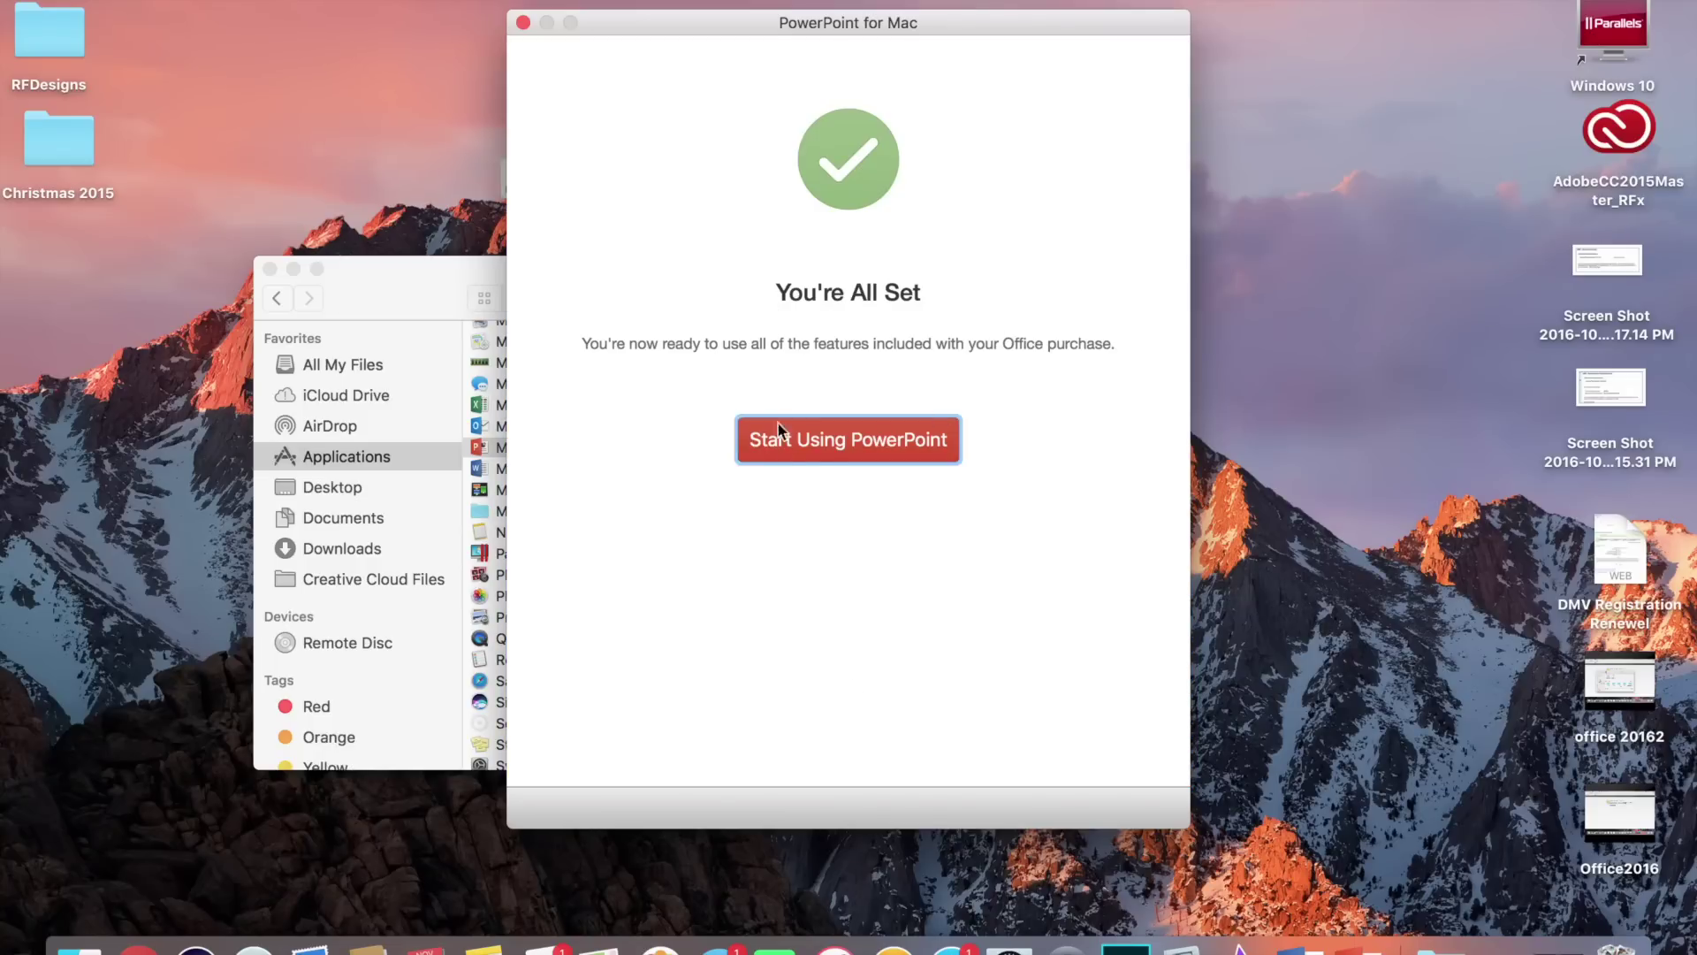
{"action": "left_click", "coordinate": [882, 442]}
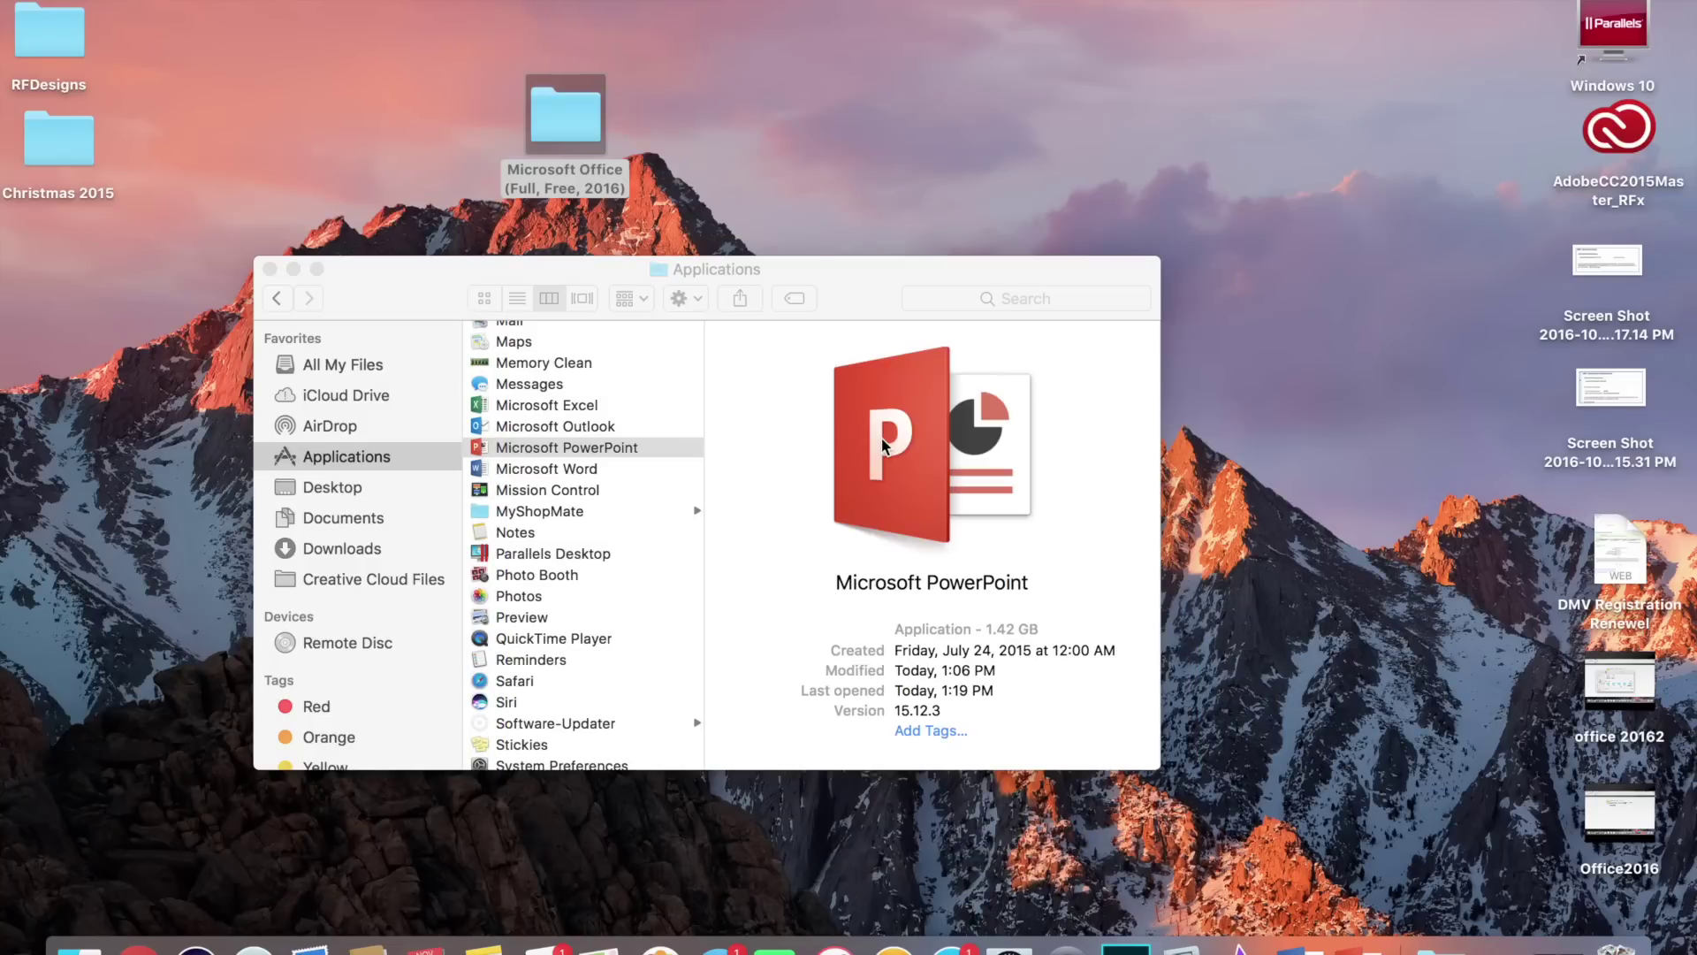
{"action": "left_click", "coordinate": [255, 51]}
{"action": "left_click", "coordinate": [557, 409]}
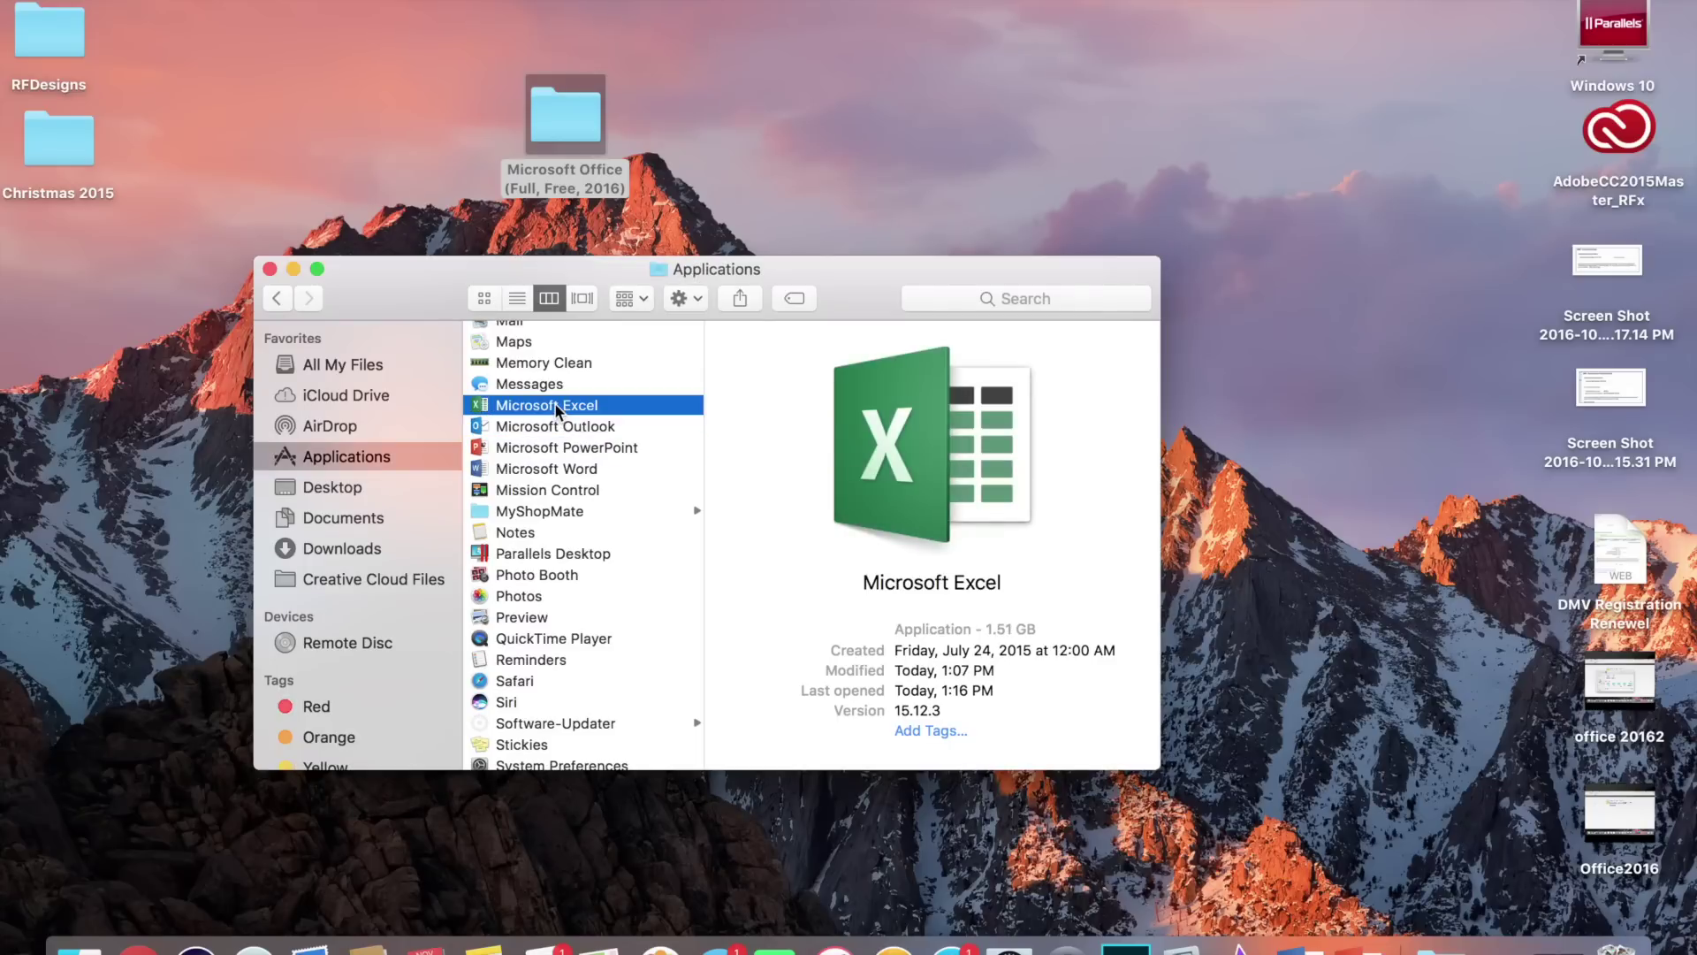
Step: Inspect Excel's package Contents/Frameworks in icon view, confirming MicrosoftSetupUI.framework exists, then close it
{"action": "right_click", "coordinate": [557, 411]}
{"action": "left_click", "coordinate": [596, 436]}
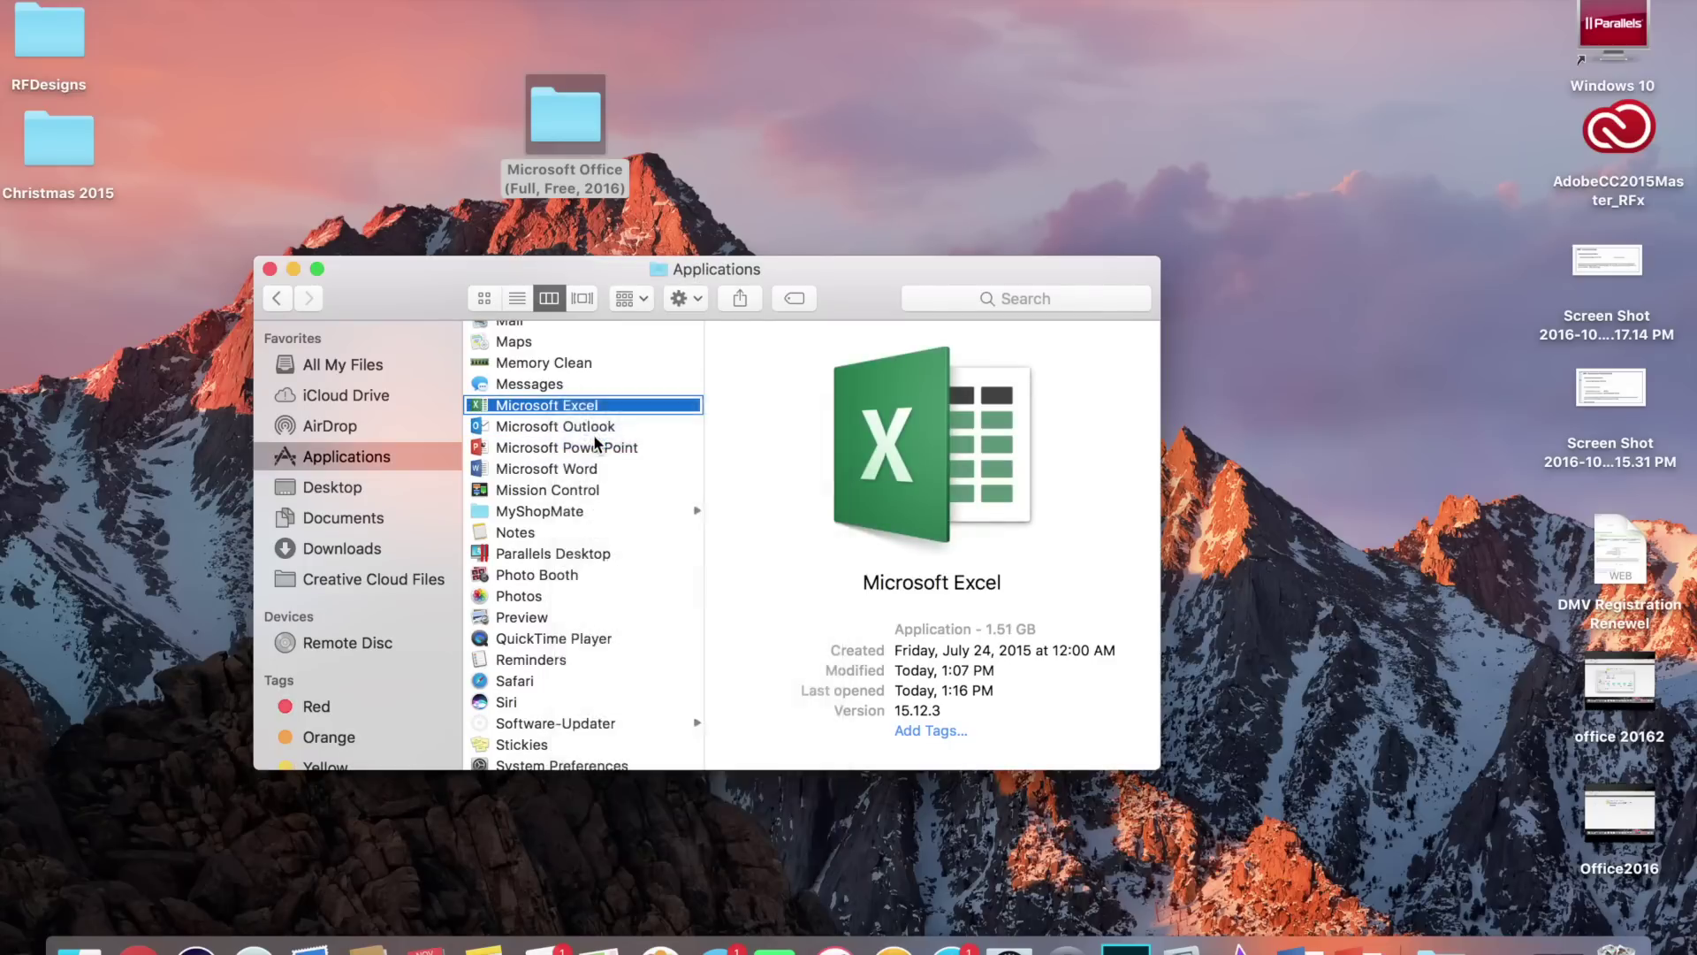
{"action": "left_click", "coordinate": [554, 331]}
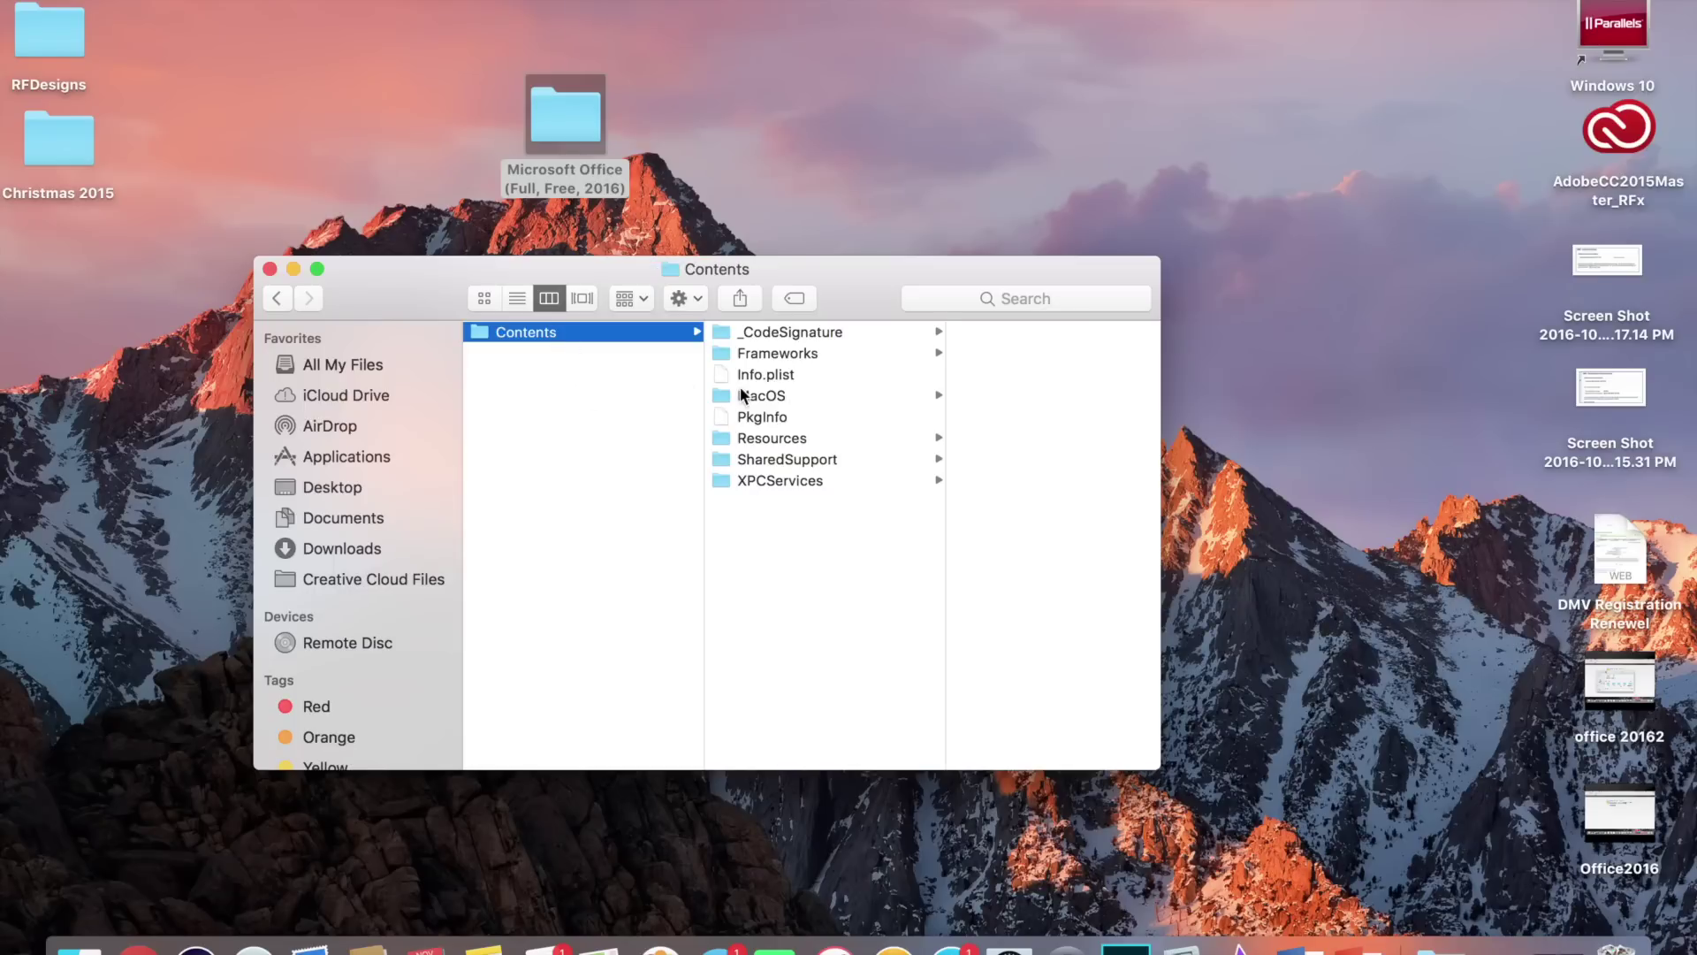
{"action": "left_click", "coordinate": [765, 354]}
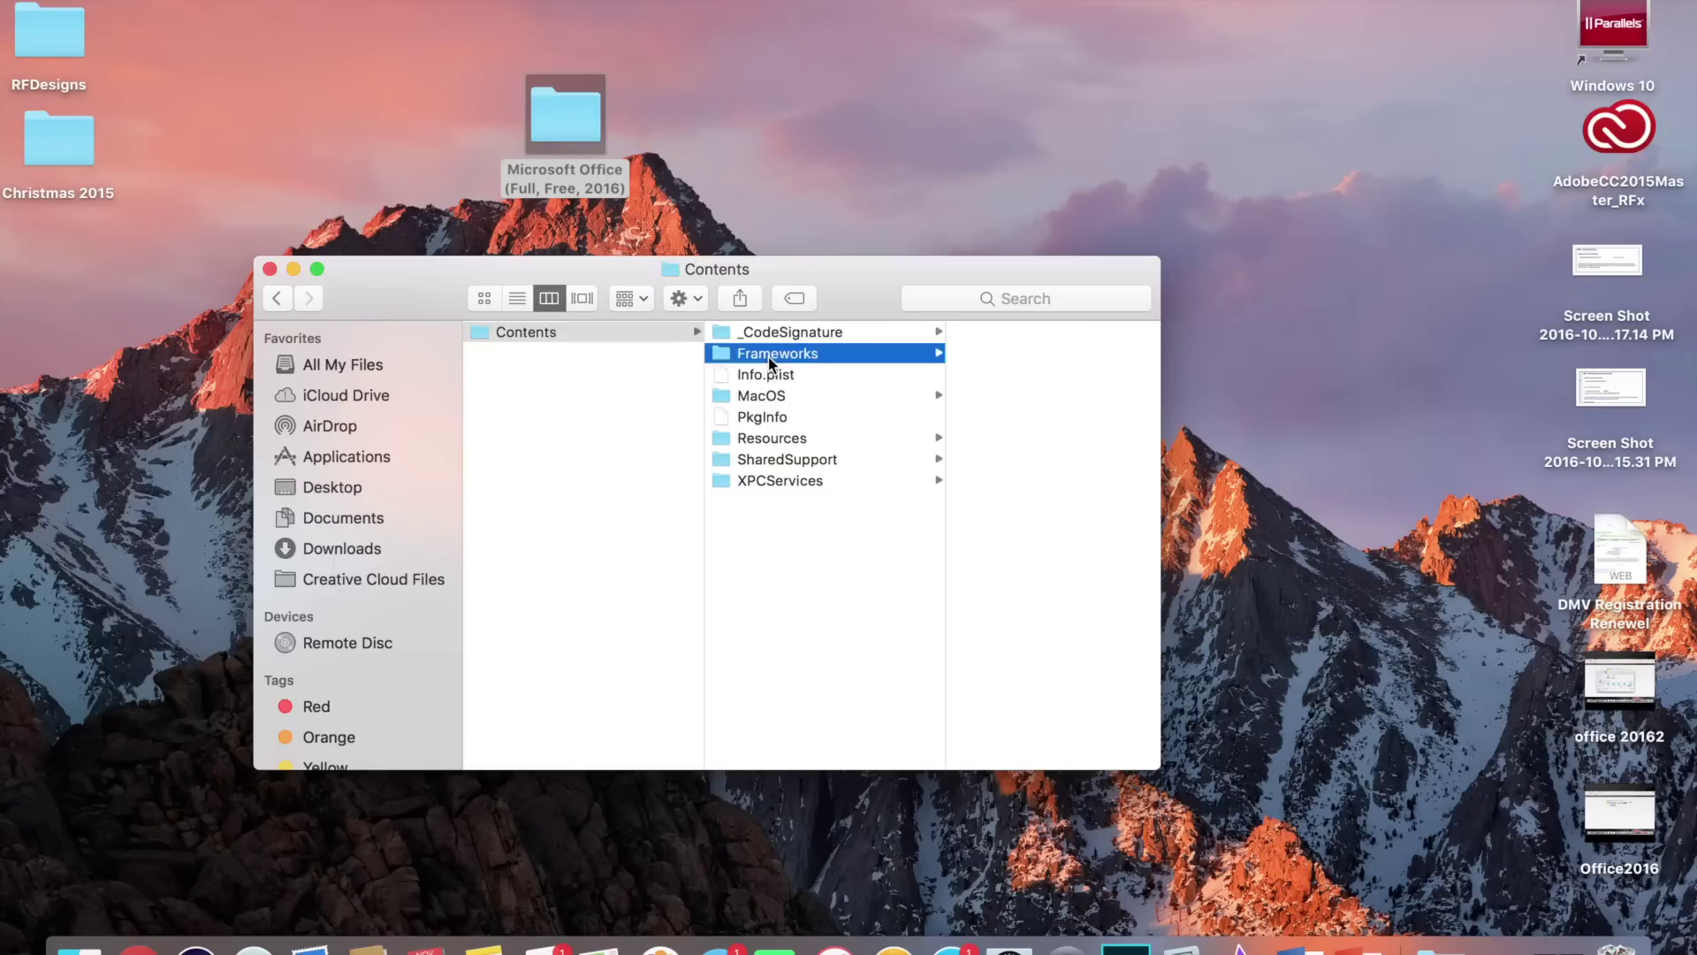
{"action": "left_click", "coordinate": [485, 297]}
{"action": "scroll", "coordinate": [757, 481], "scroll_direction": "down", "scroll_amount": 8}
{"action": "scroll", "coordinate": [758, 481], "scroll_direction": "up", "scroll_amount": 5}
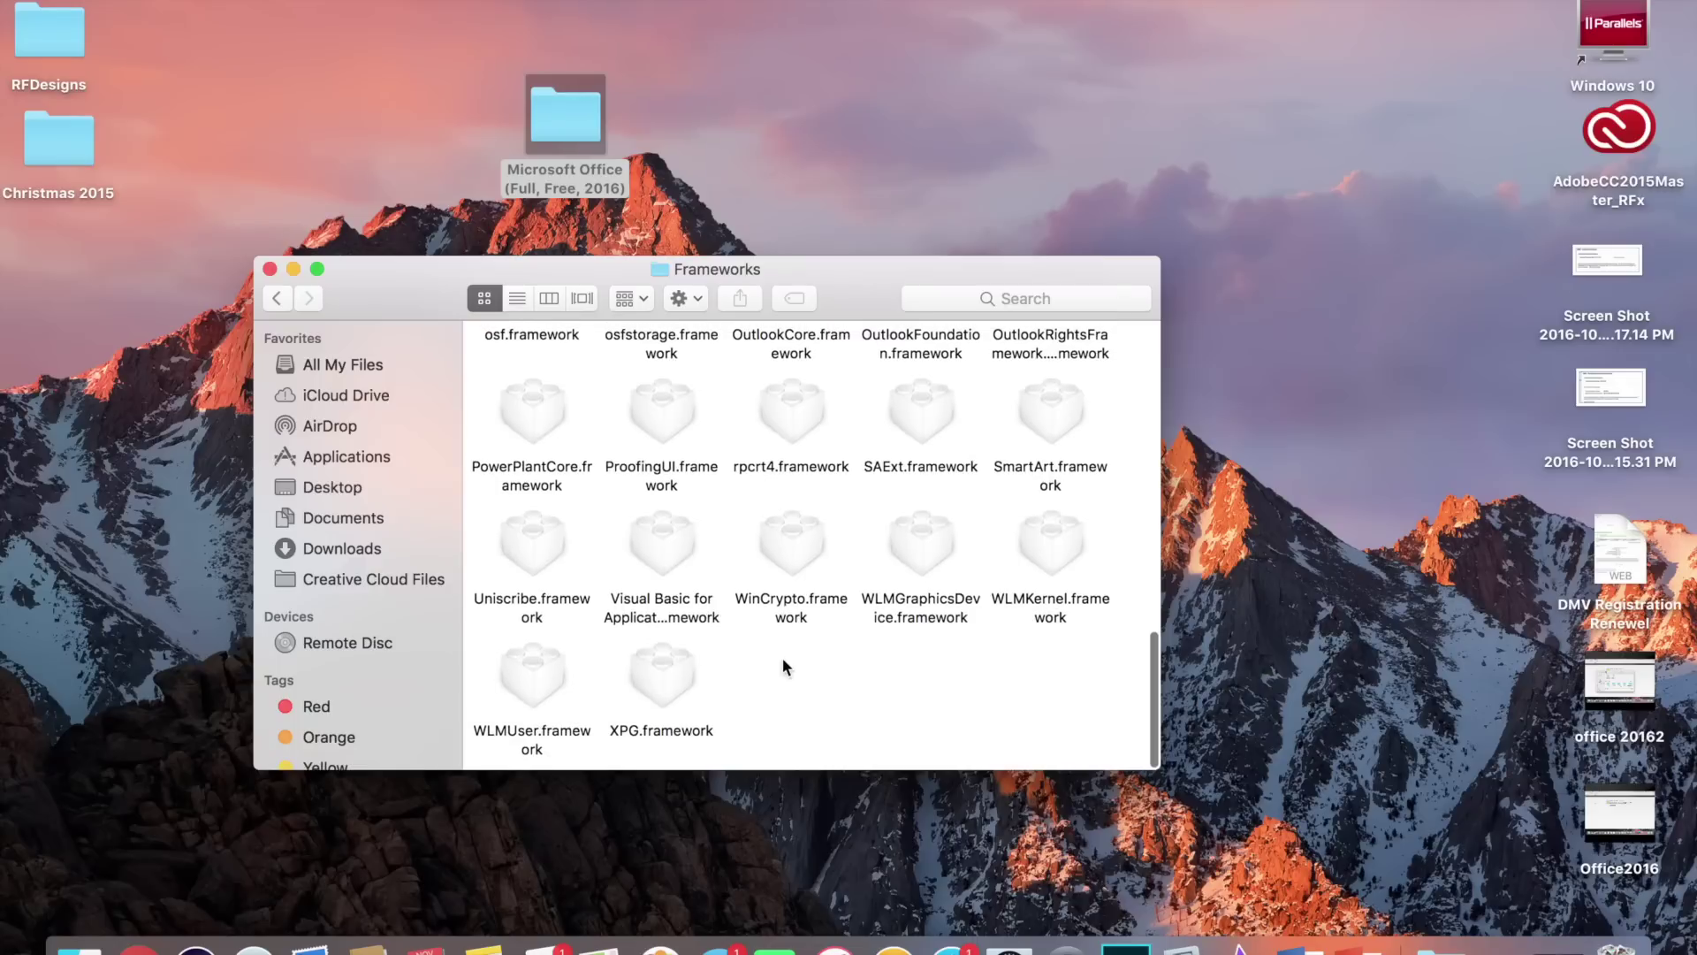
{"action": "scroll", "coordinate": [760, 634], "scroll_direction": "up", "scroll_amount": 2}
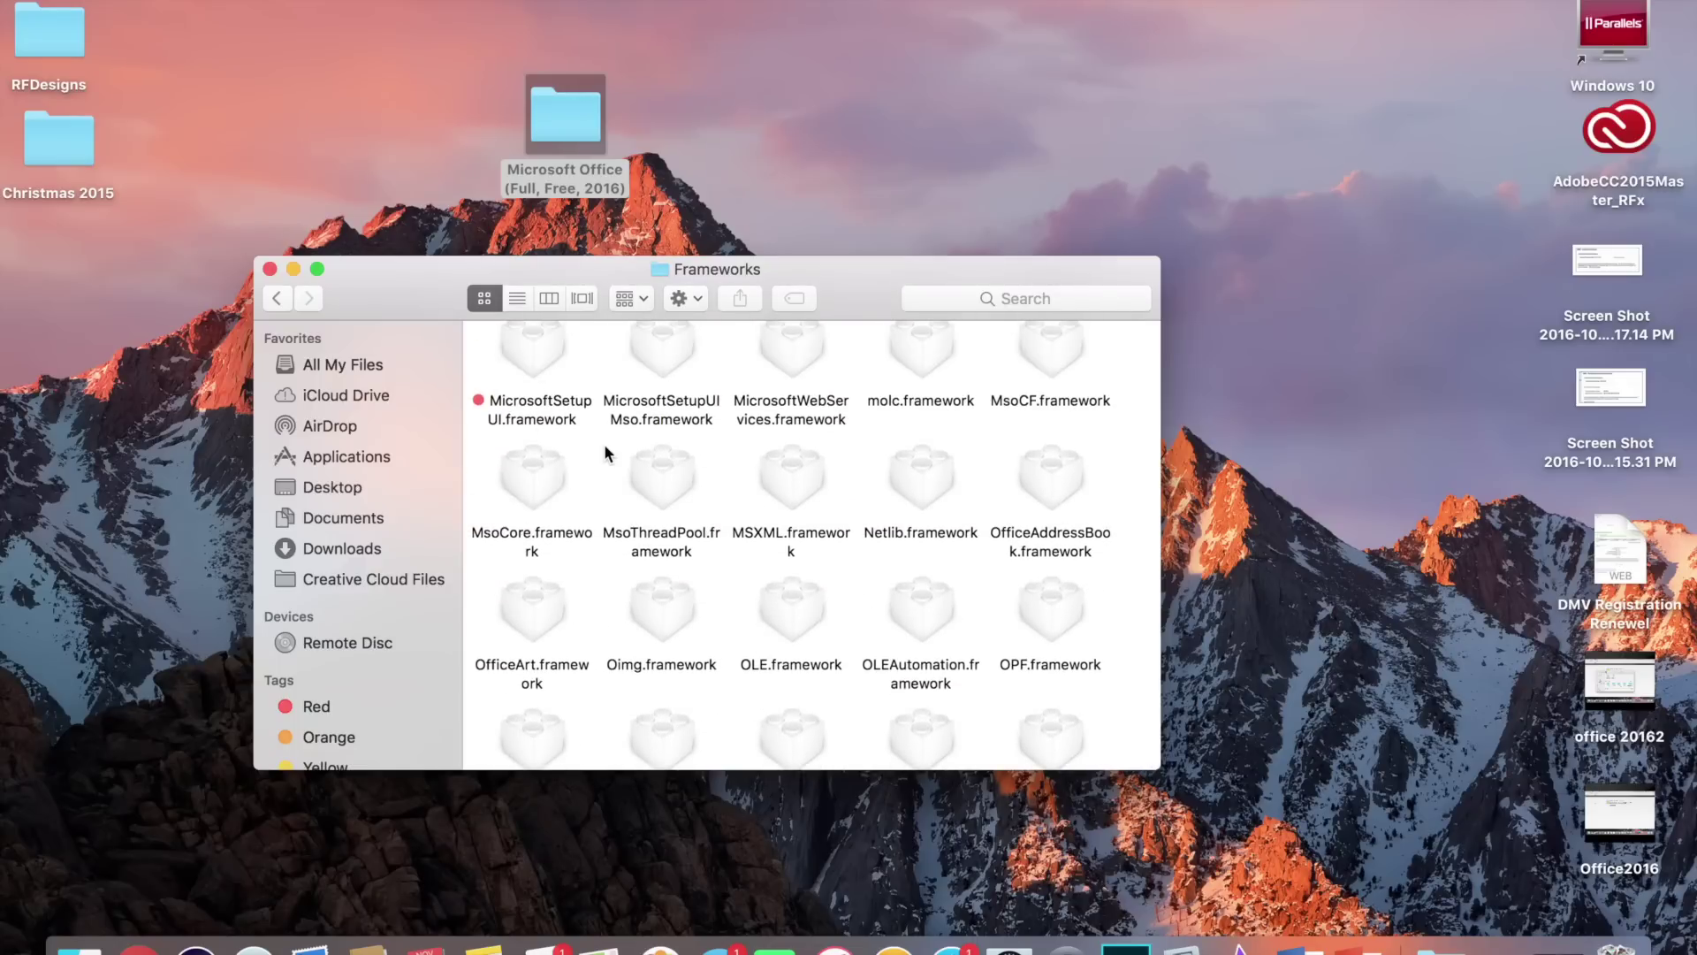
{"action": "scroll", "coordinate": [605, 453], "scroll_direction": "down", "scroll_amount": 5}
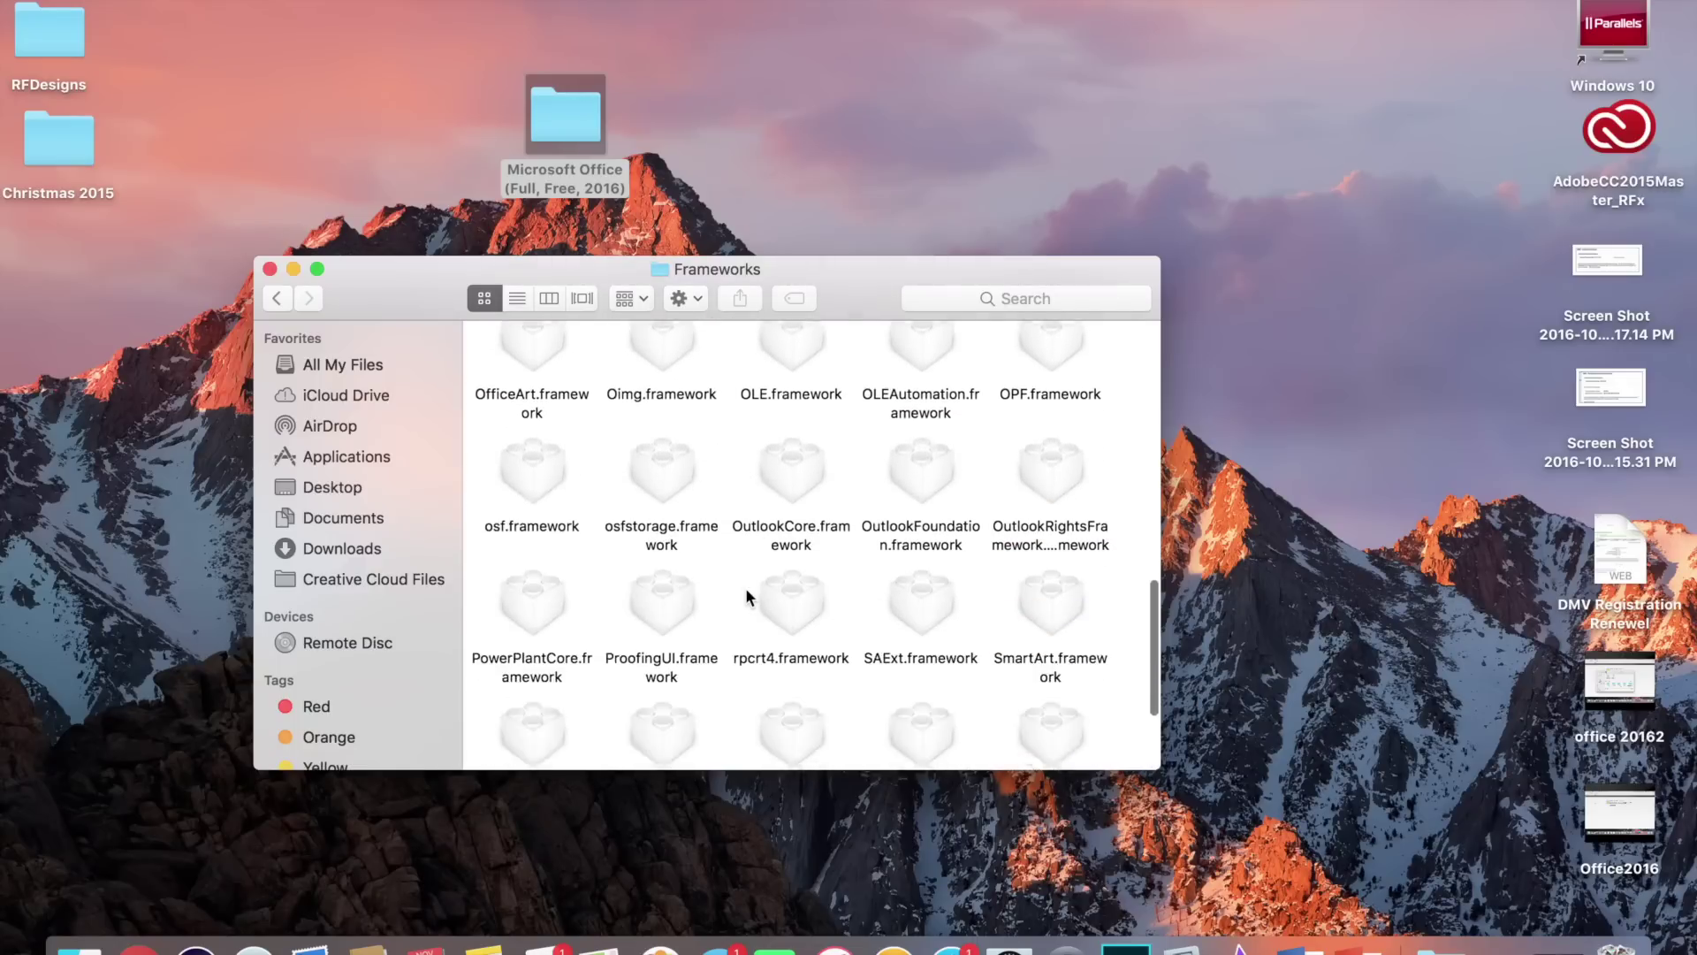
{"action": "scroll", "coordinate": [747, 598], "scroll_direction": "down", "scroll_amount": 1}
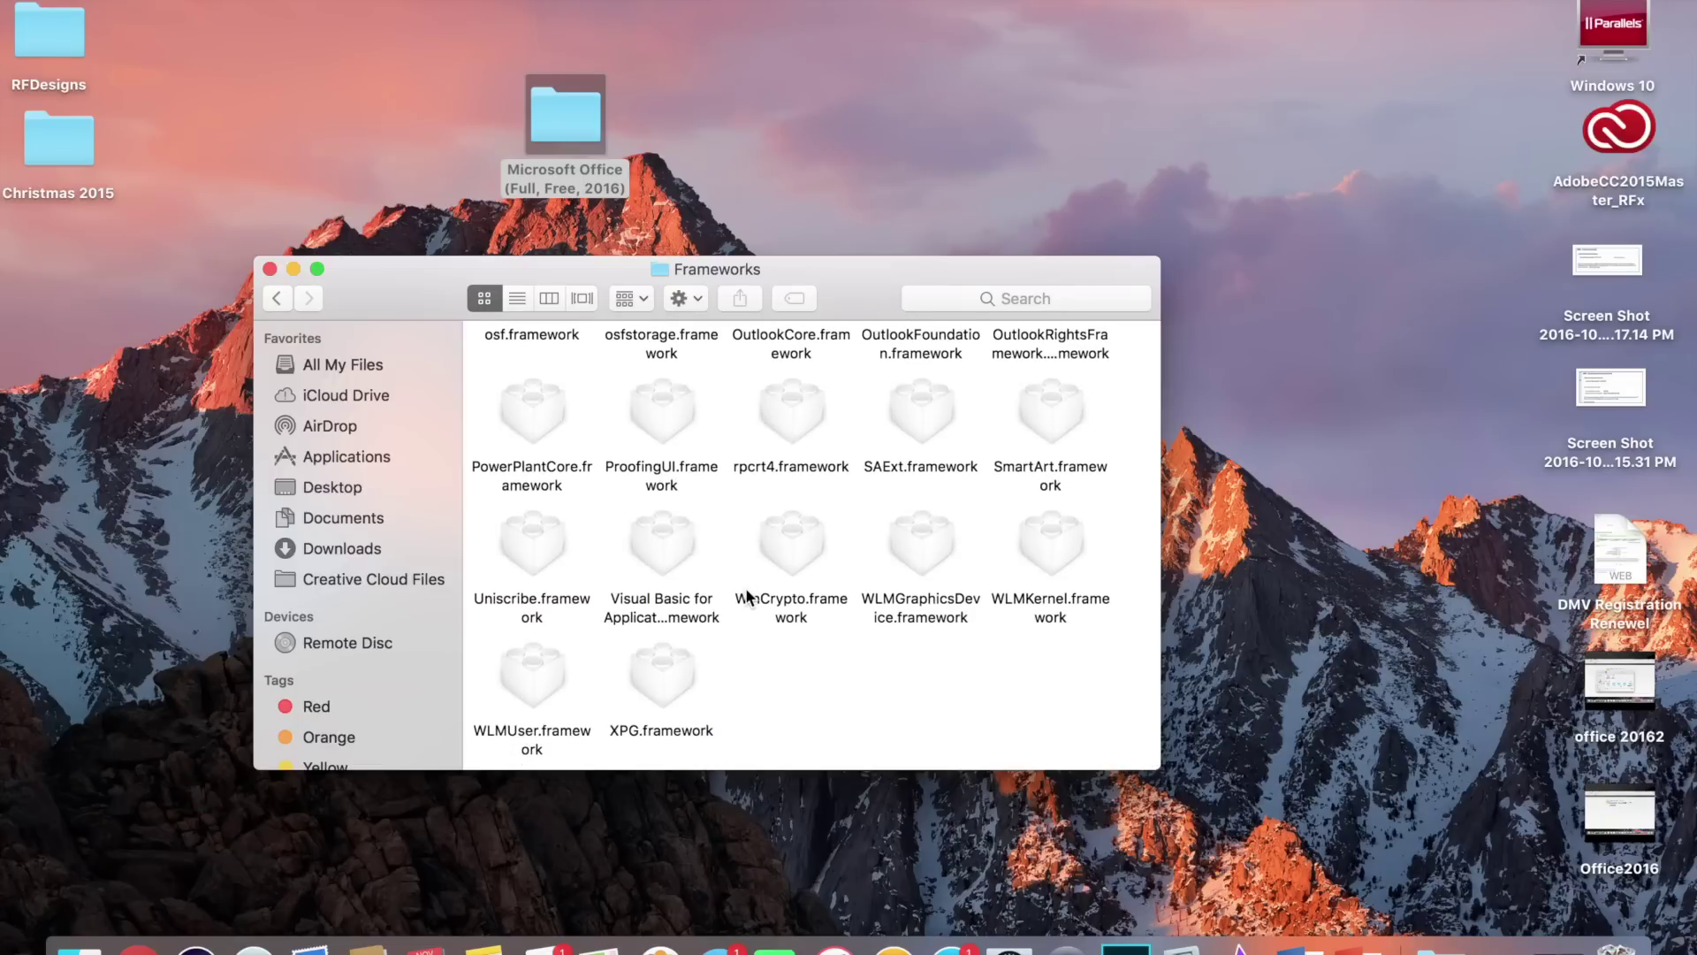
{"action": "scroll", "coordinate": [747, 598], "scroll_direction": "up", "scroll_amount": 6}
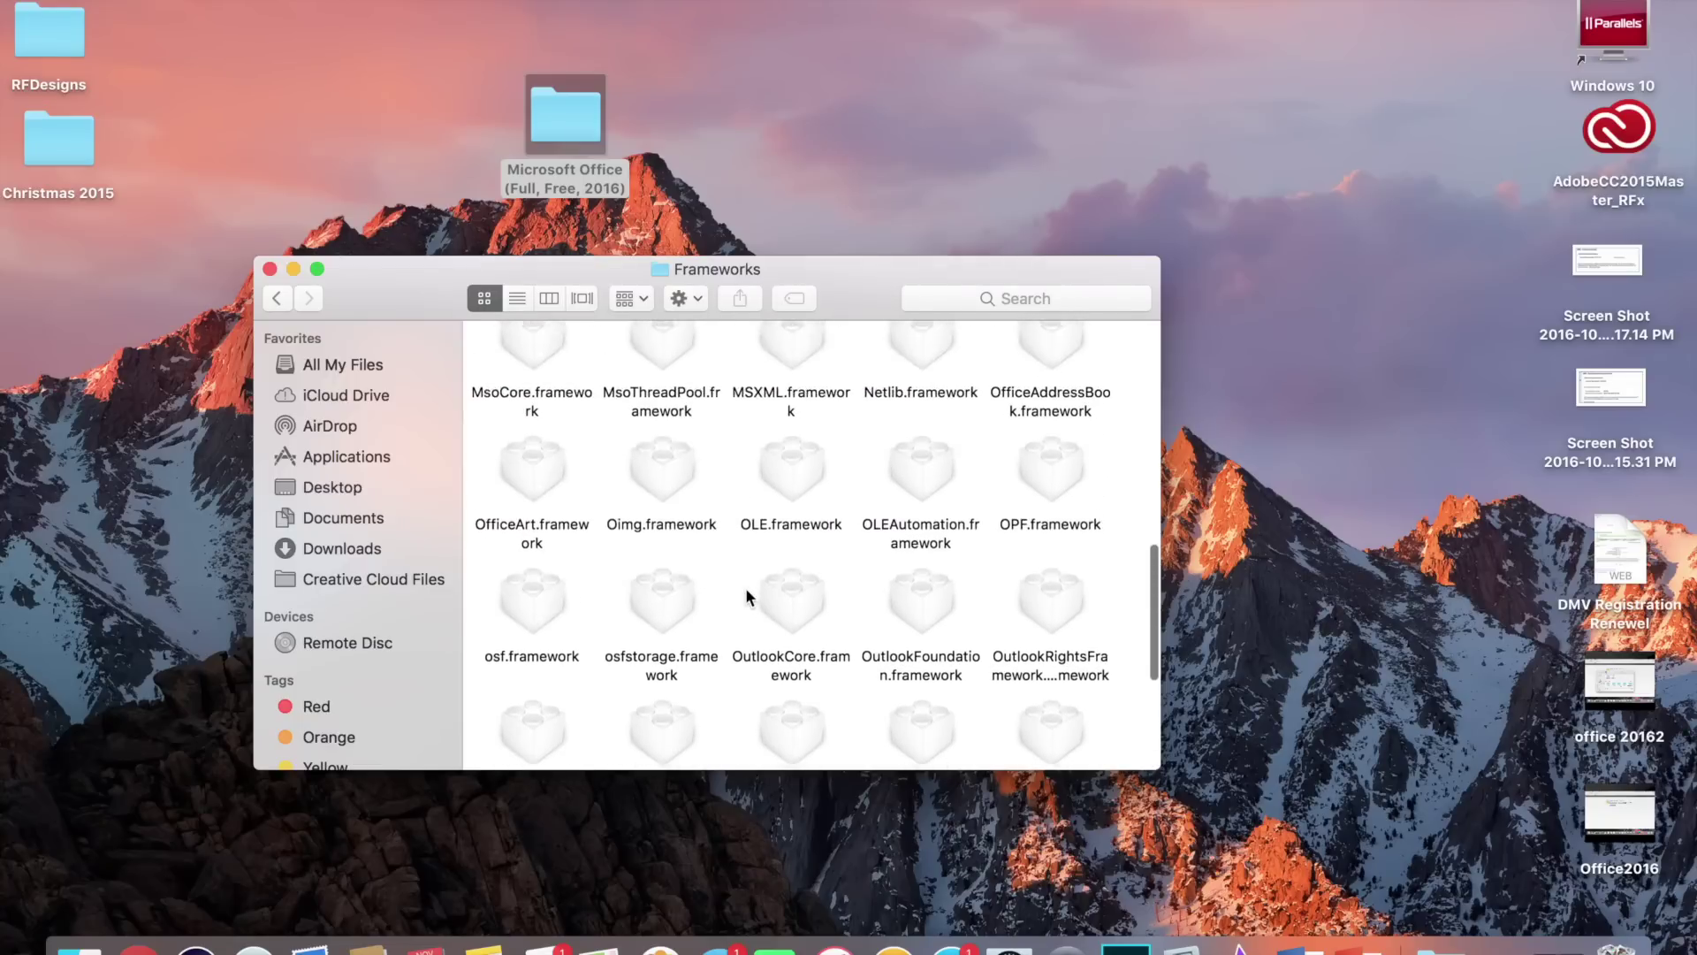
{"action": "scroll", "coordinate": [745, 587], "scroll_direction": "up", "scroll_amount": 3}
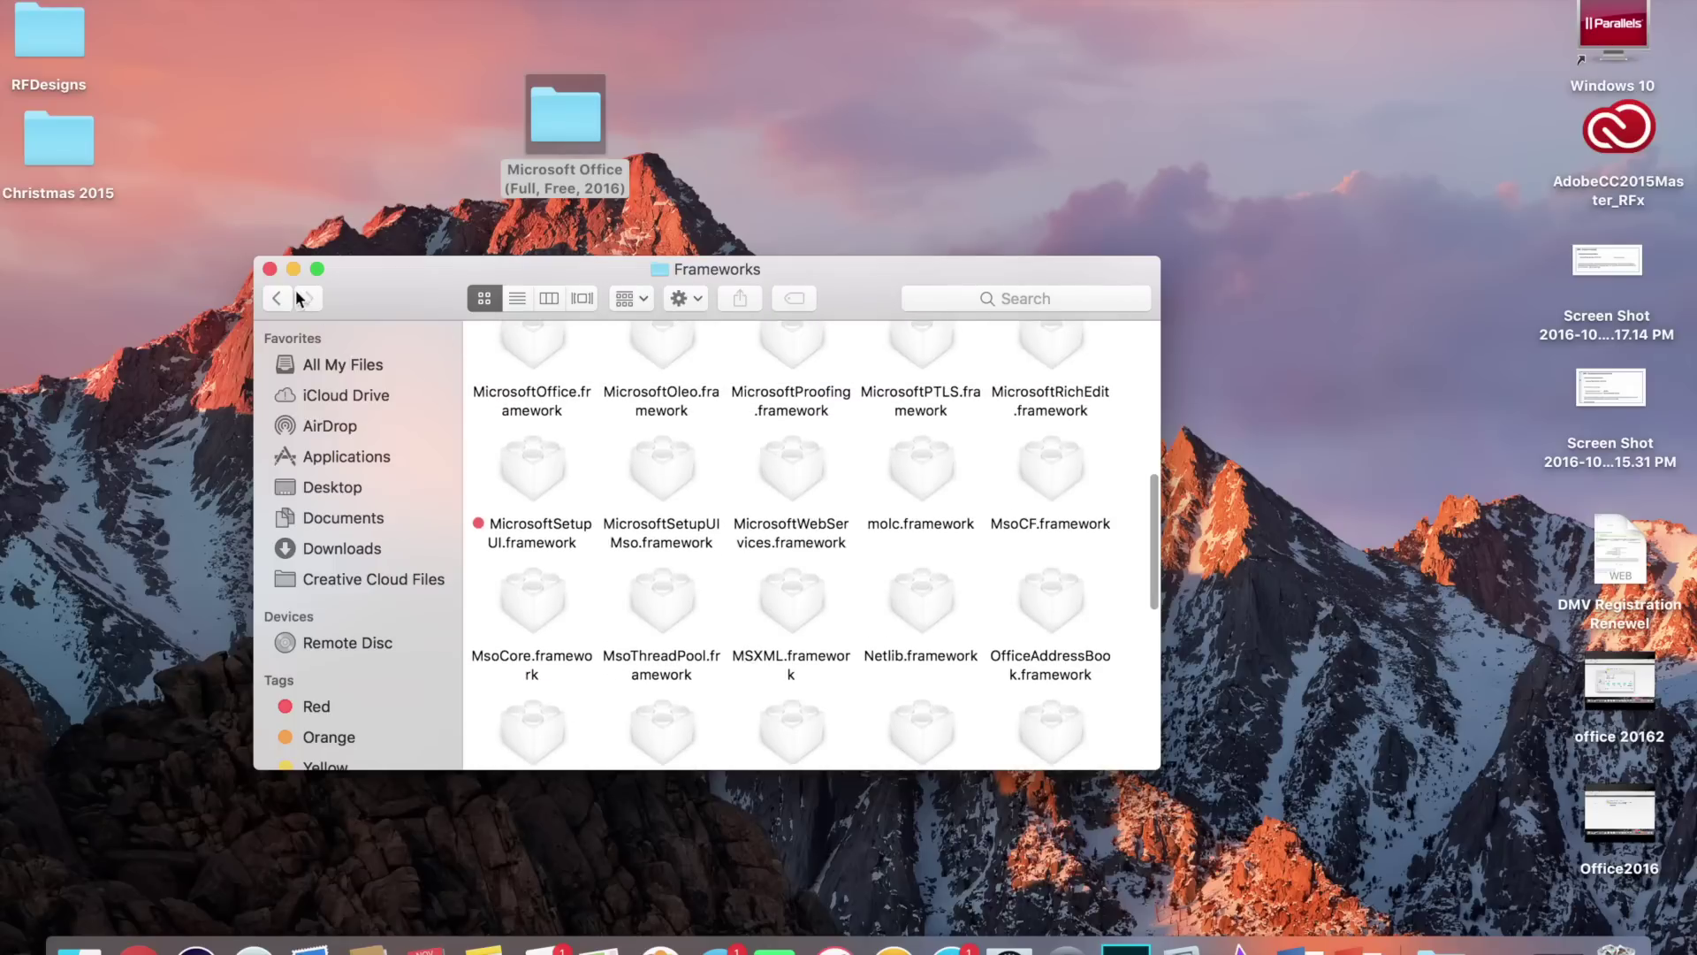
{"action": "left_click", "coordinate": [270, 268]}
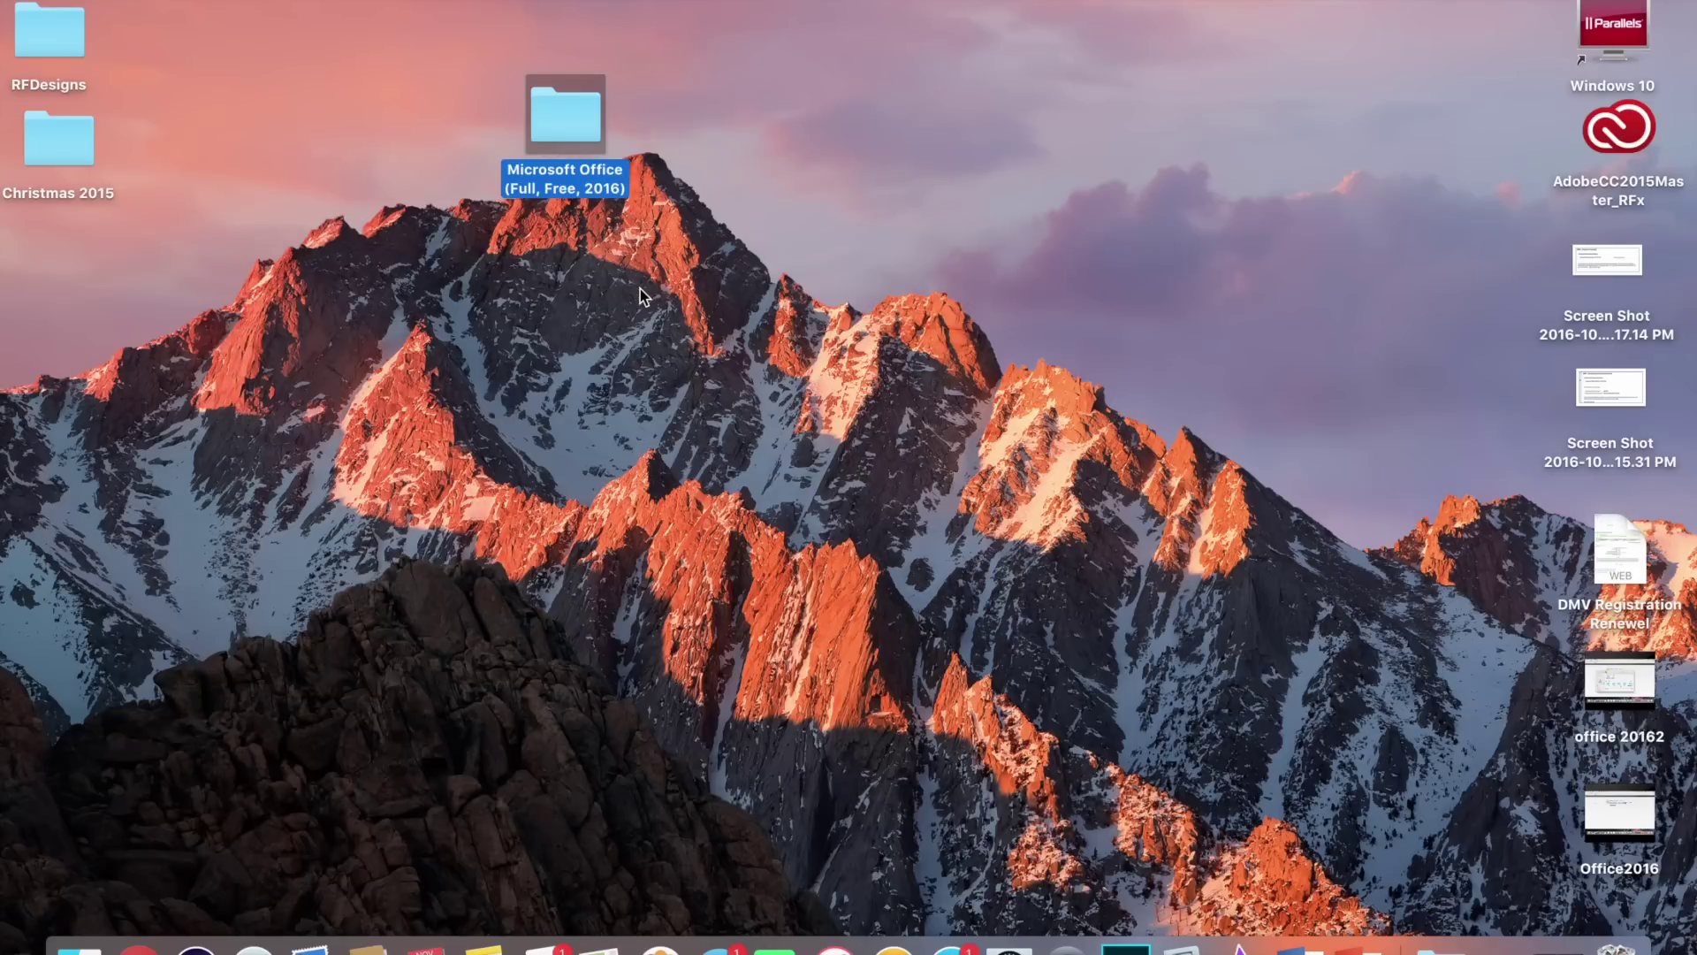